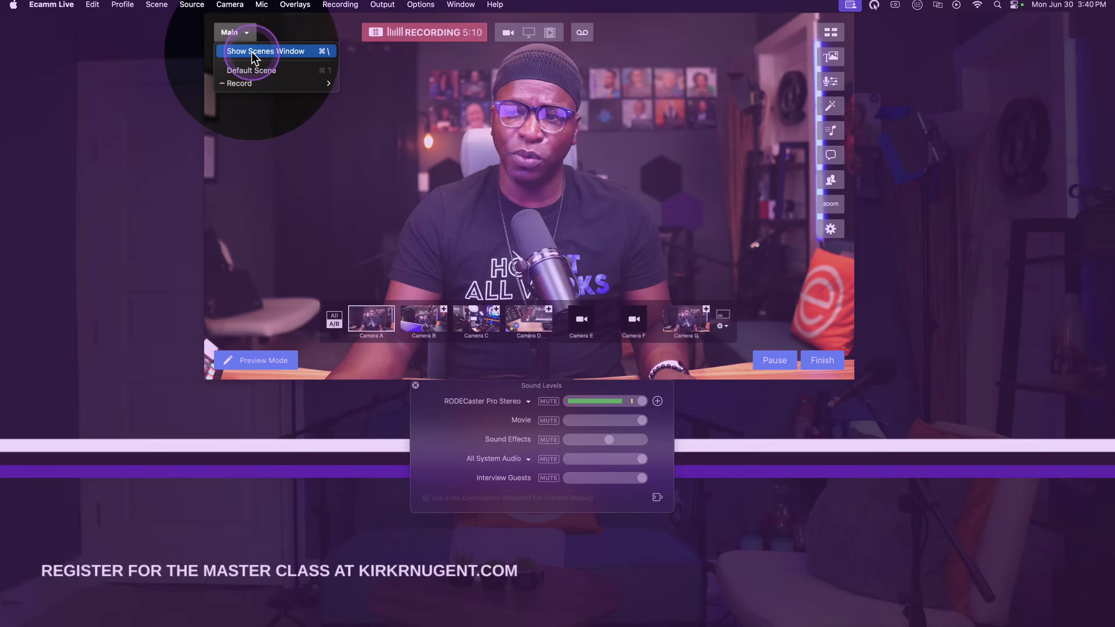
Show the Scenes window stretched to the full height of the video preview and collapse its Record folder
{"action": "left_click", "coordinate": [255, 51]}
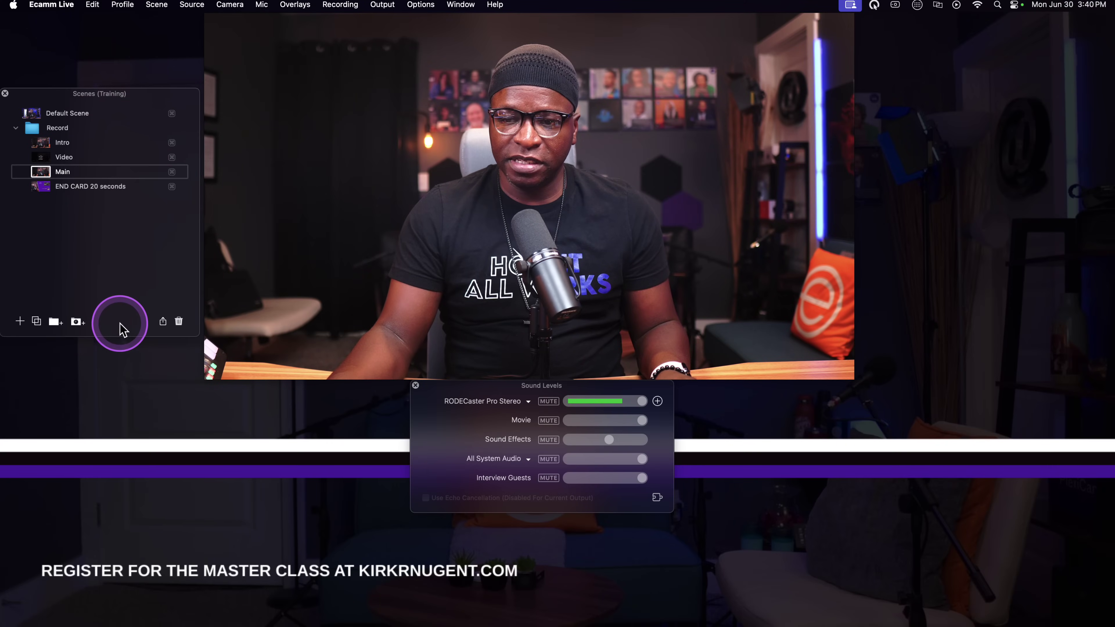
{"action": "left_click_drag", "start_coordinate": [120, 337], "coordinate": [123, 376]}
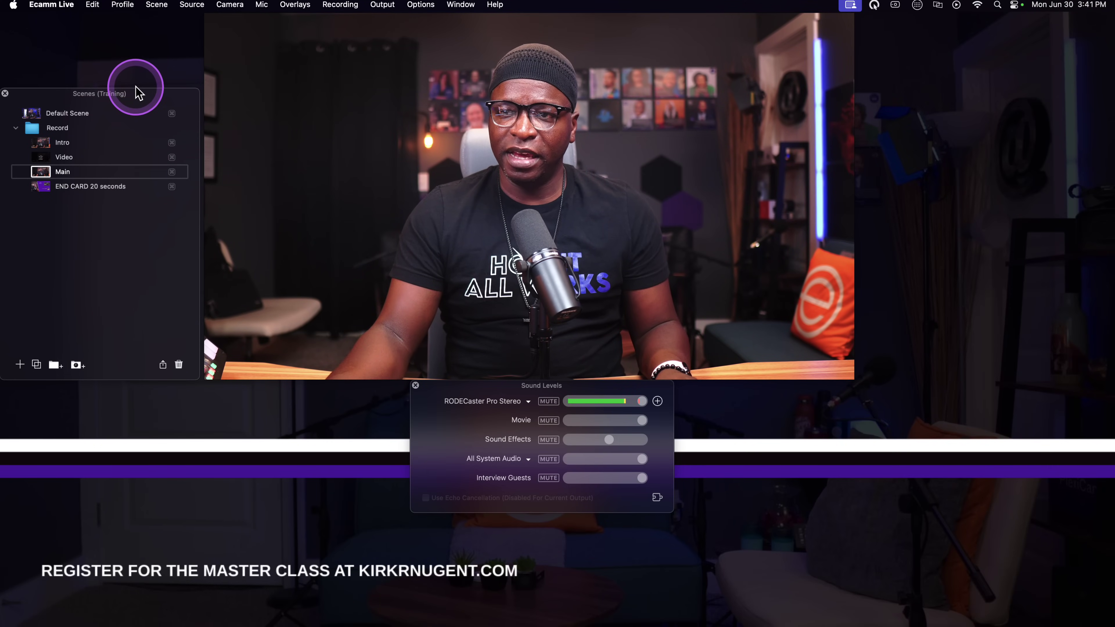
{"action": "left_click_drag", "start_coordinate": [136, 87], "coordinate": [131, 35]}
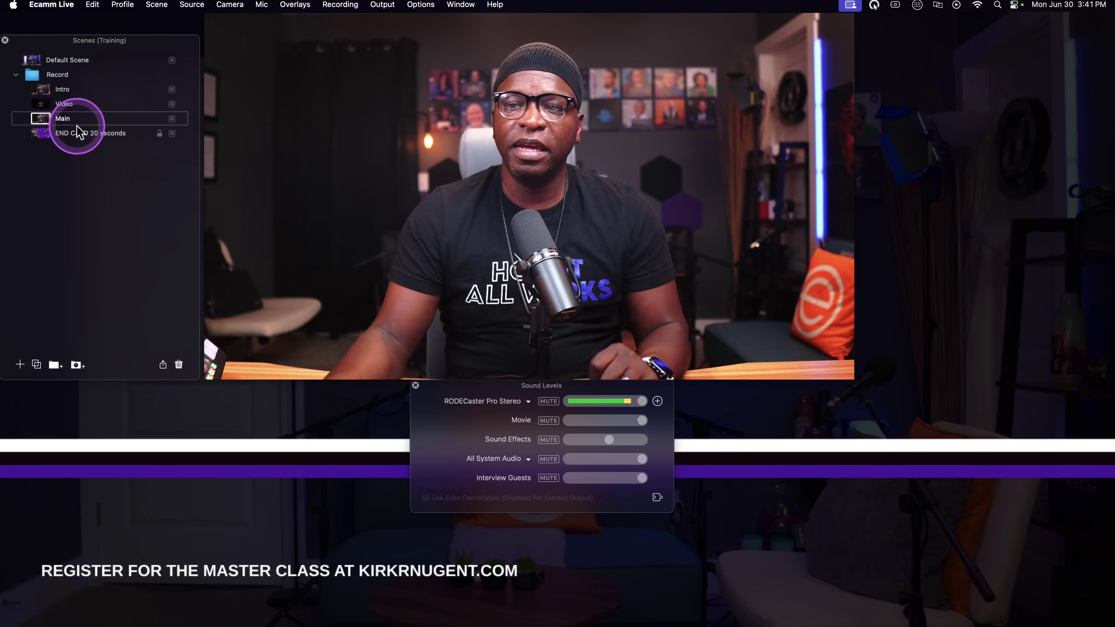
{"action": "left_click", "coordinate": [16, 76]}
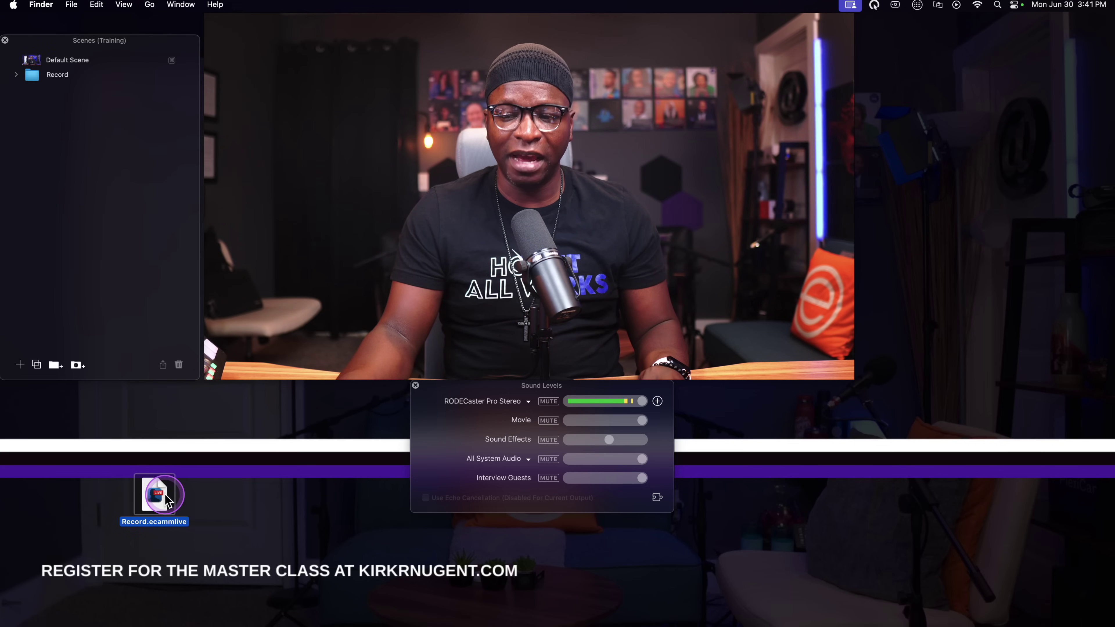
Delete the Record.ecammlive file from the desktop
{"action": "right_click", "coordinate": [150, 496]}
{"action": "left_click", "coordinate": [198, 446]}
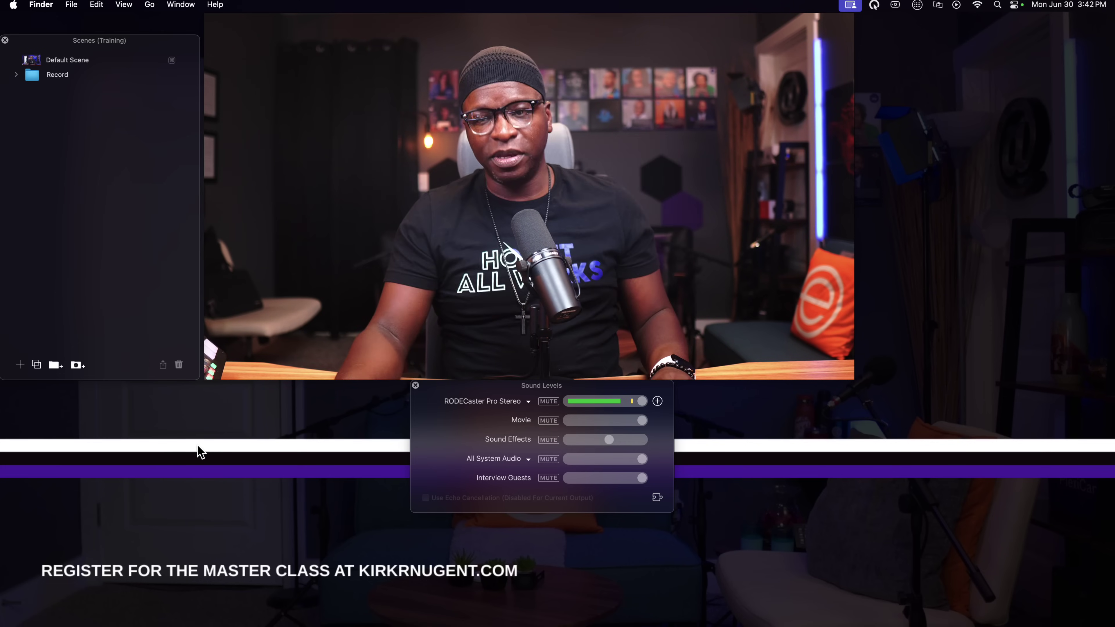
Open the Overlays window and stretch it vertically to roughly match the height of the video preview
{"action": "mouse_move", "coordinate": [317, 347]}
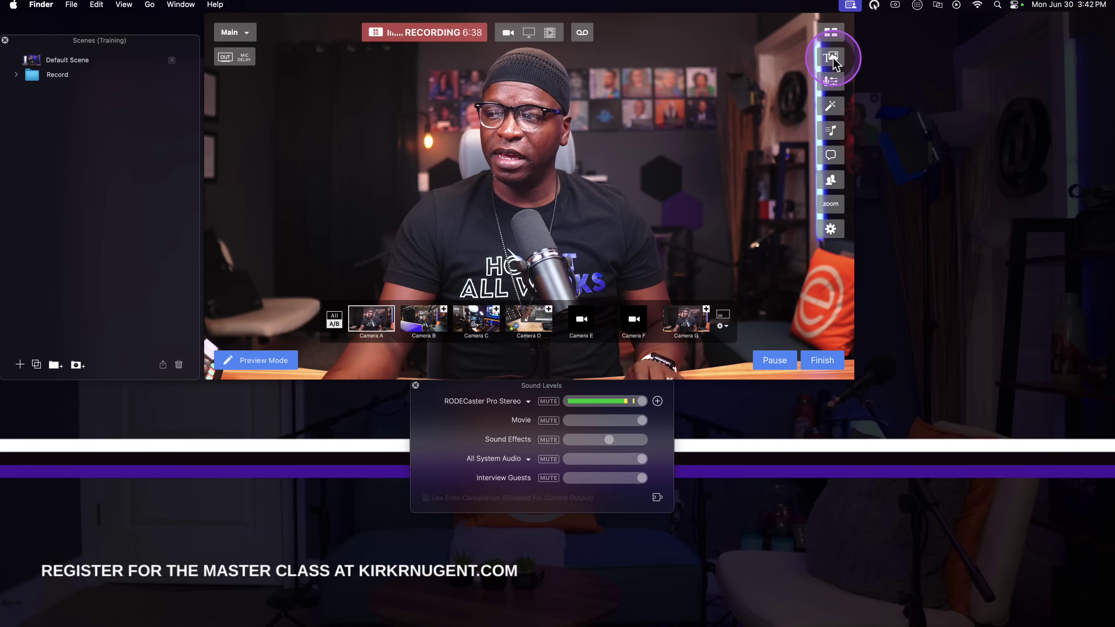
{"action": "left_click", "coordinate": [833, 60]}
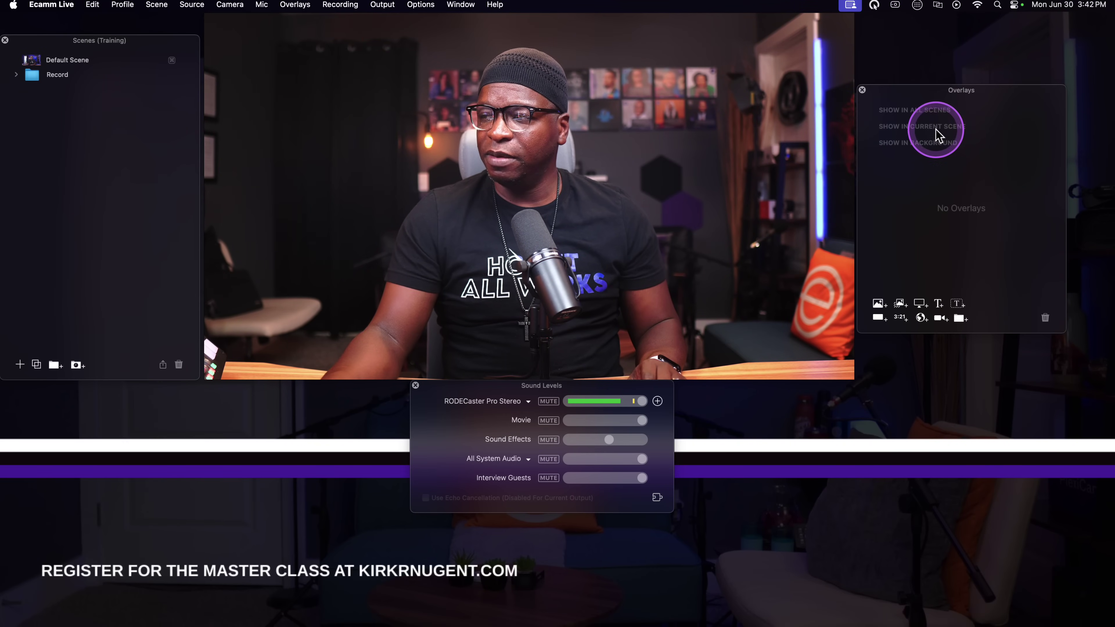
{"action": "left_click_drag", "start_coordinate": [935, 84], "coordinate": [932, 30]}
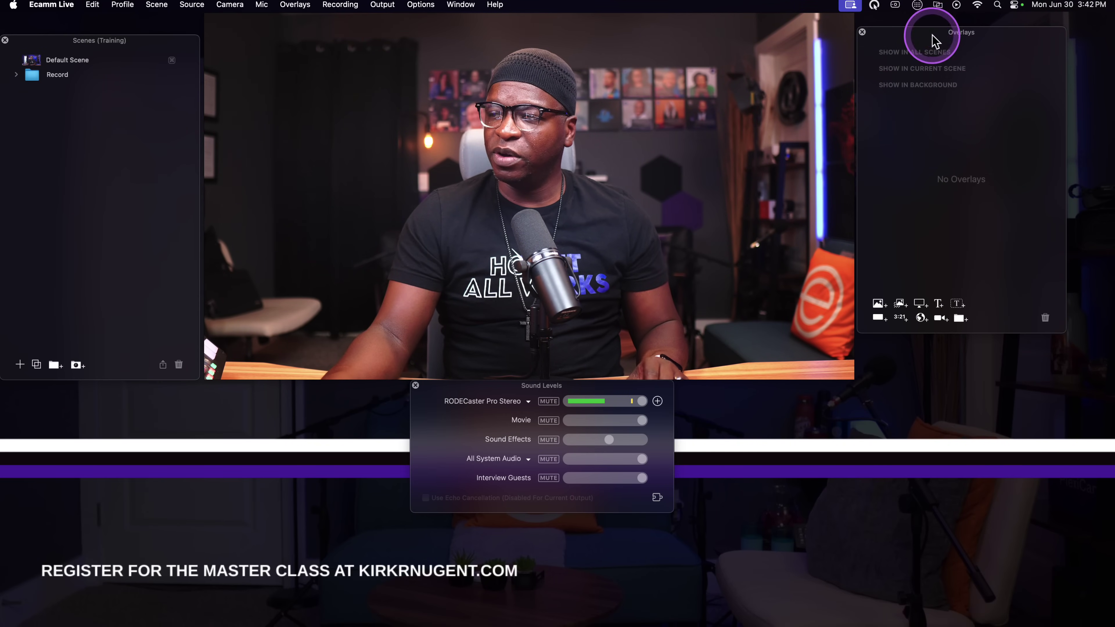
{"action": "left_click_drag", "start_coordinate": [957, 335], "coordinate": [956, 363]}
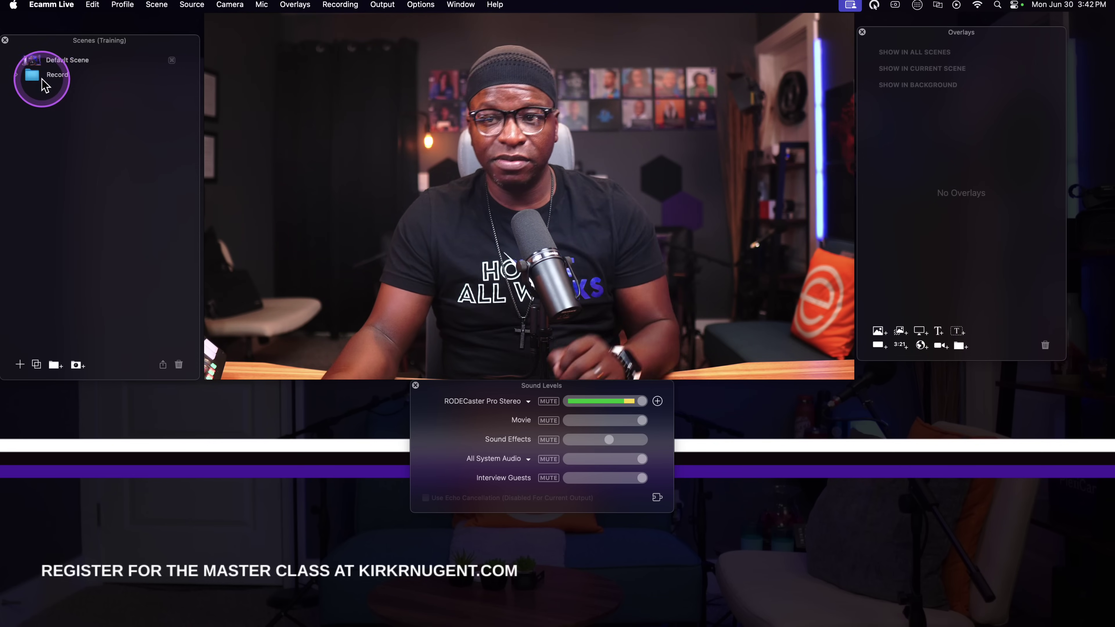
Create a new scene named Flyer below the collapsed Record folder
{"action": "left_click", "coordinate": [16, 76]}
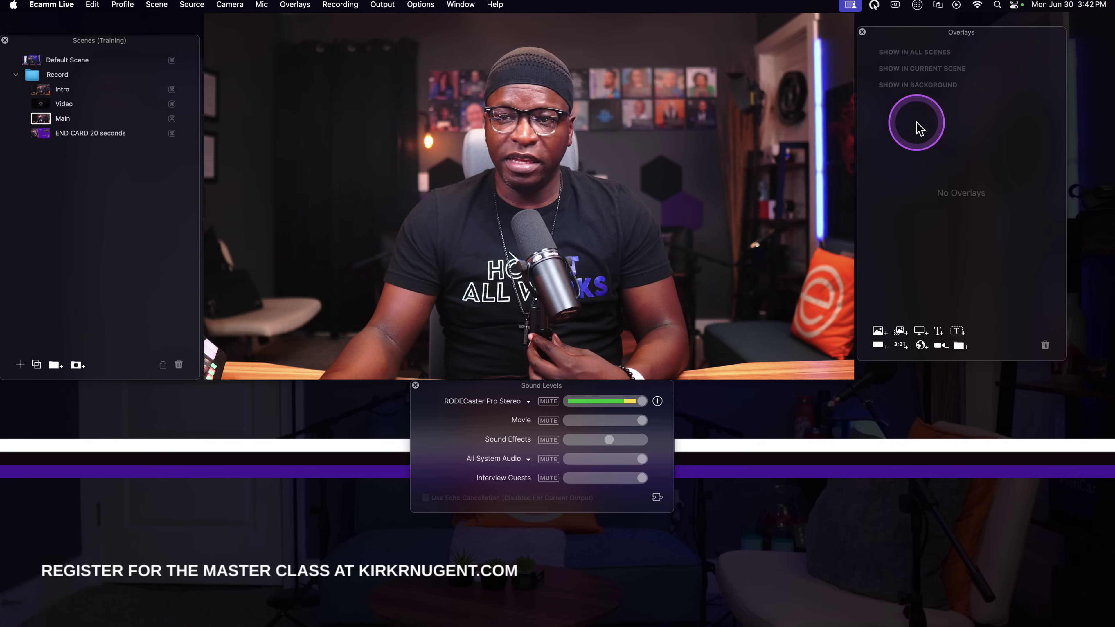
{"action": "left_click", "coordinate": [15, 76]}
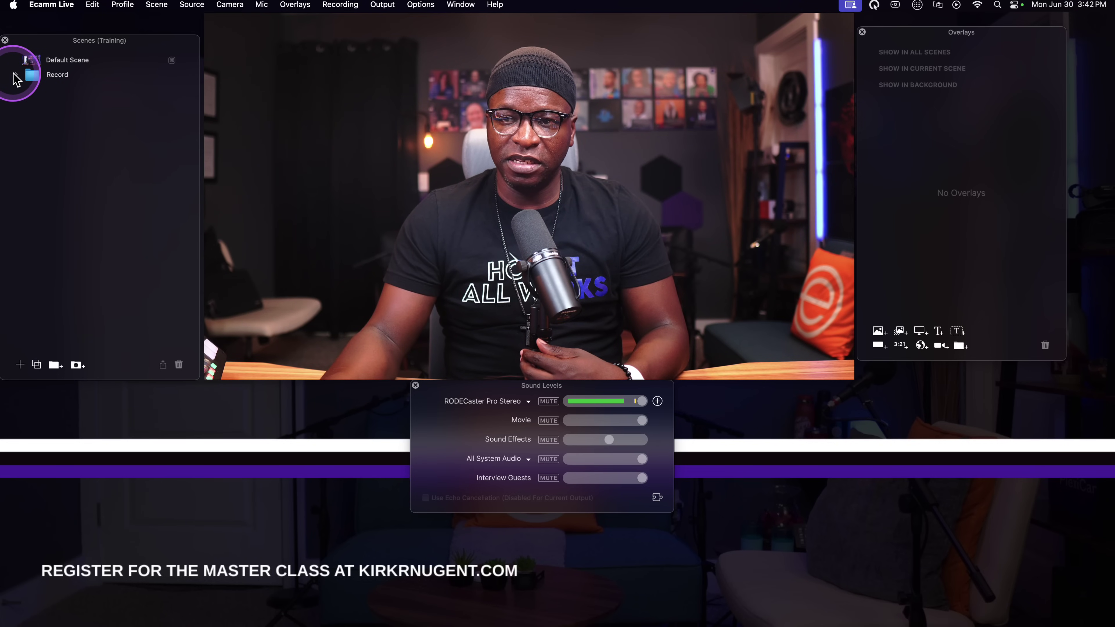
{"action": "left_click", "coordinate": [31, 356]}
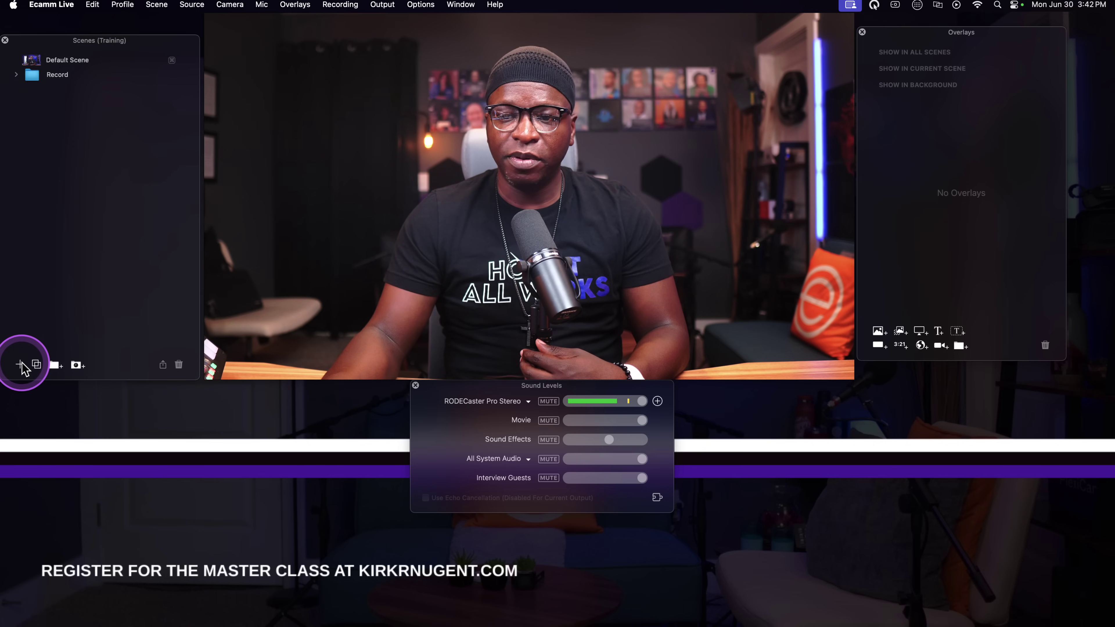
{"action": "left_click", "coordinate": [20, 365]}
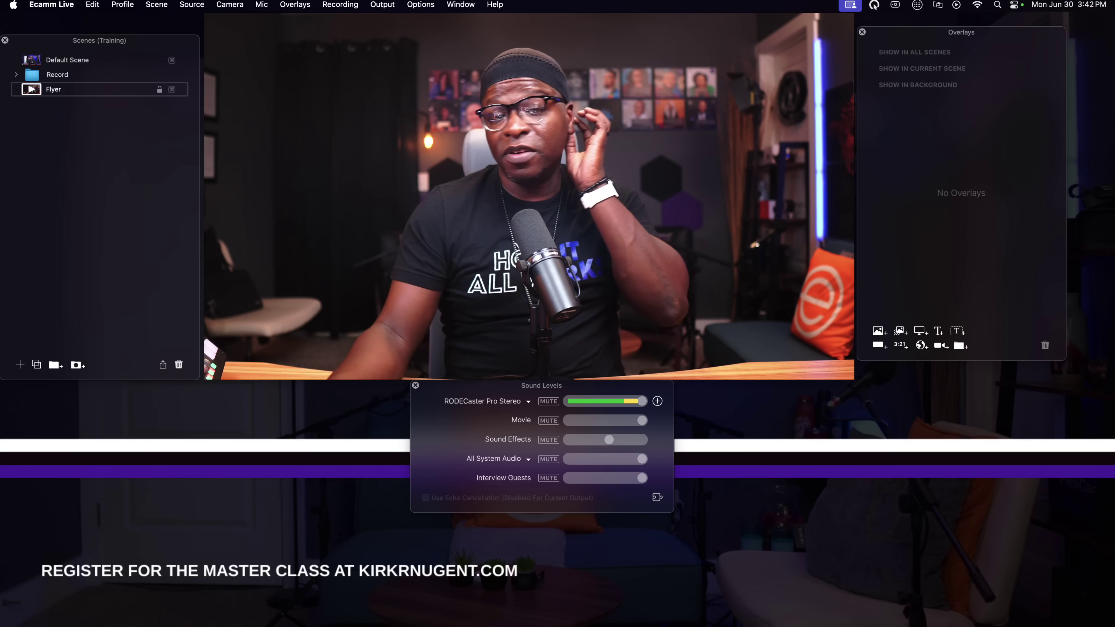
{"action": "left_click", "coordinate": [69, 98]}
{"action": "left_click", "coordinate": [347, 143]}
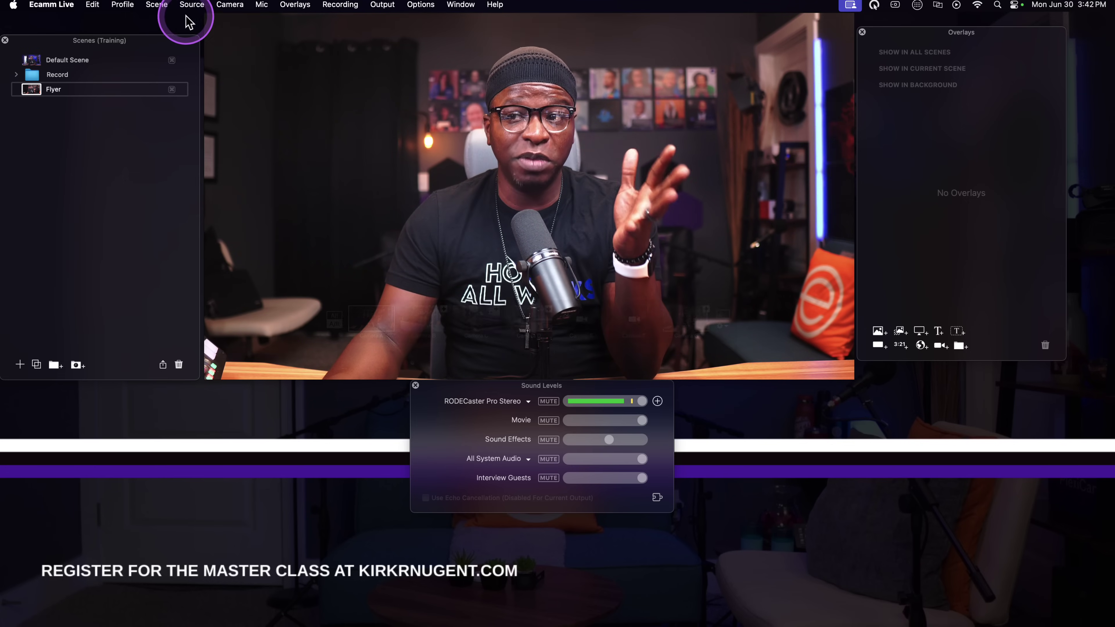
Switch the Flyer scene's source from the camera to Blank
{"action": "left_click", "coordinate": [157, 5]}
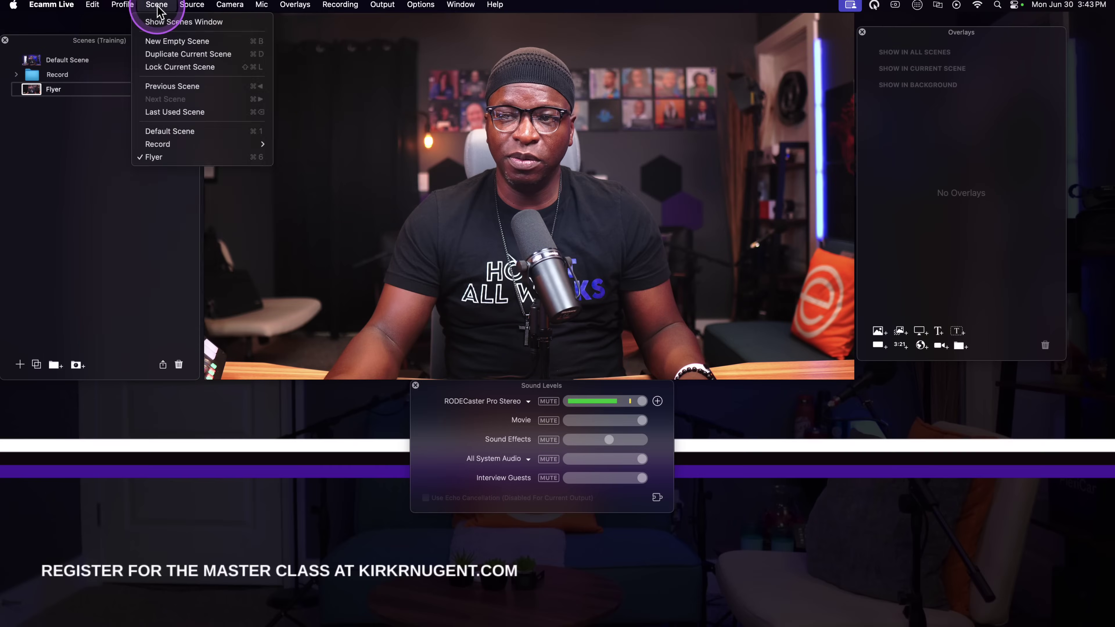
{"action": "mouse_move", "coordinate": [190, 6]}
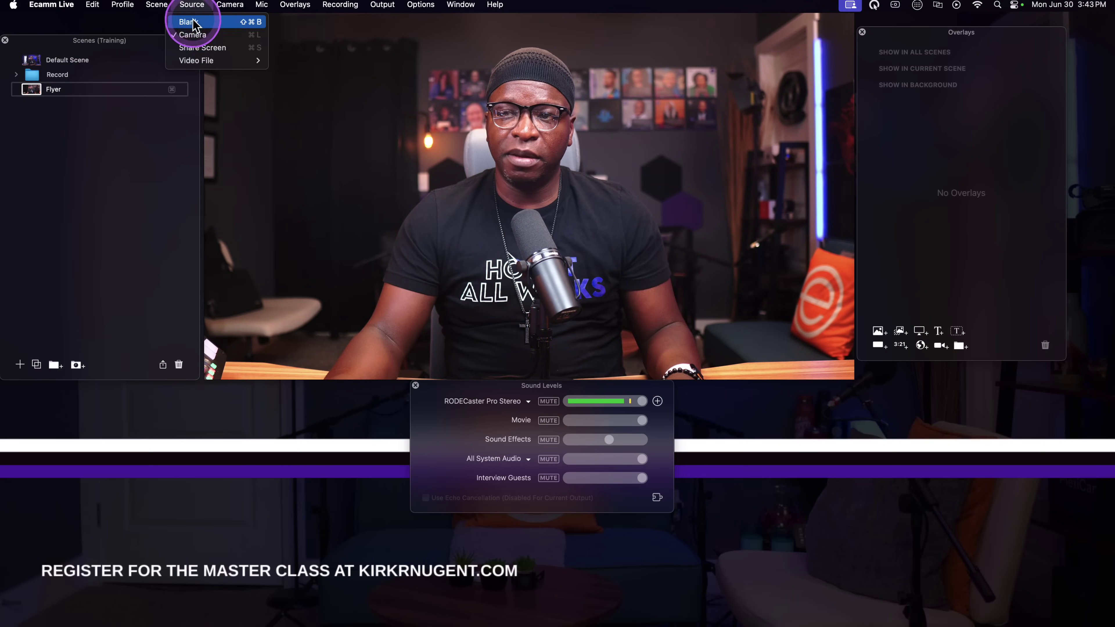
{"action": "left_click", "coordinate": [193, 23]}
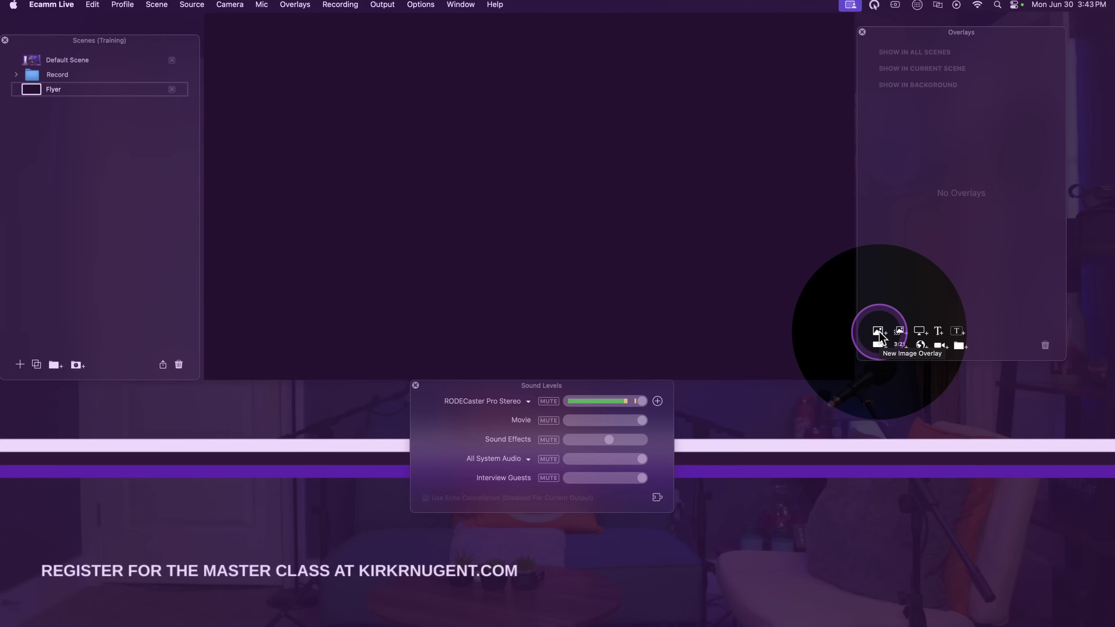
Add the most recently added JPEG image from the _Downloads folder as an image overlay in the Flyer scene
{"action": "left_click", "coordinate": [879, 332]}
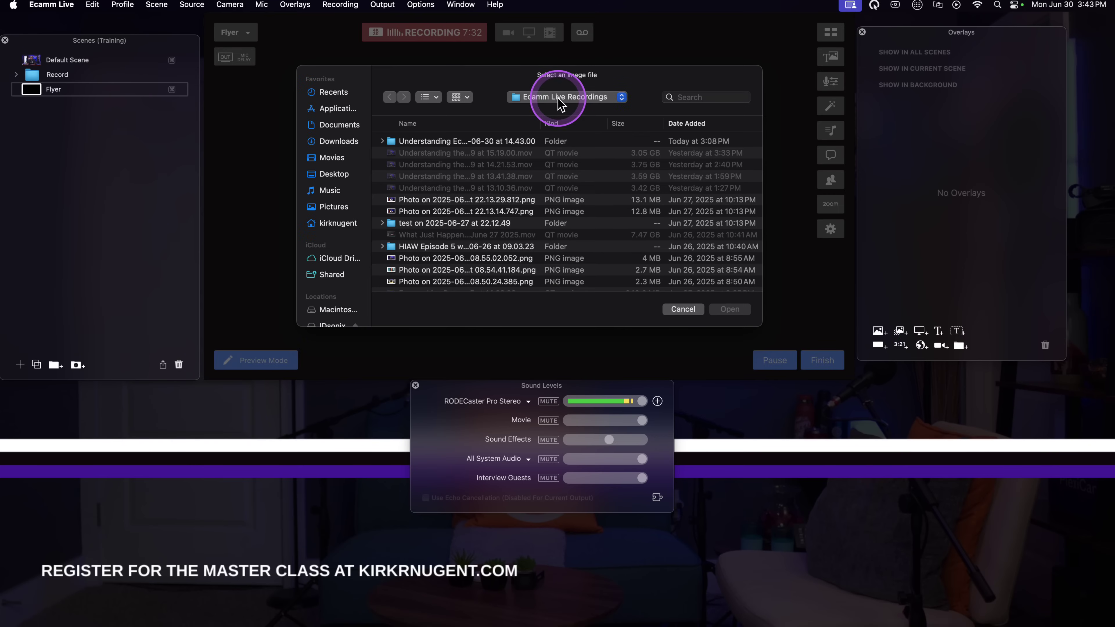
{"action": "left_click", "coordinate": [531, 99]}
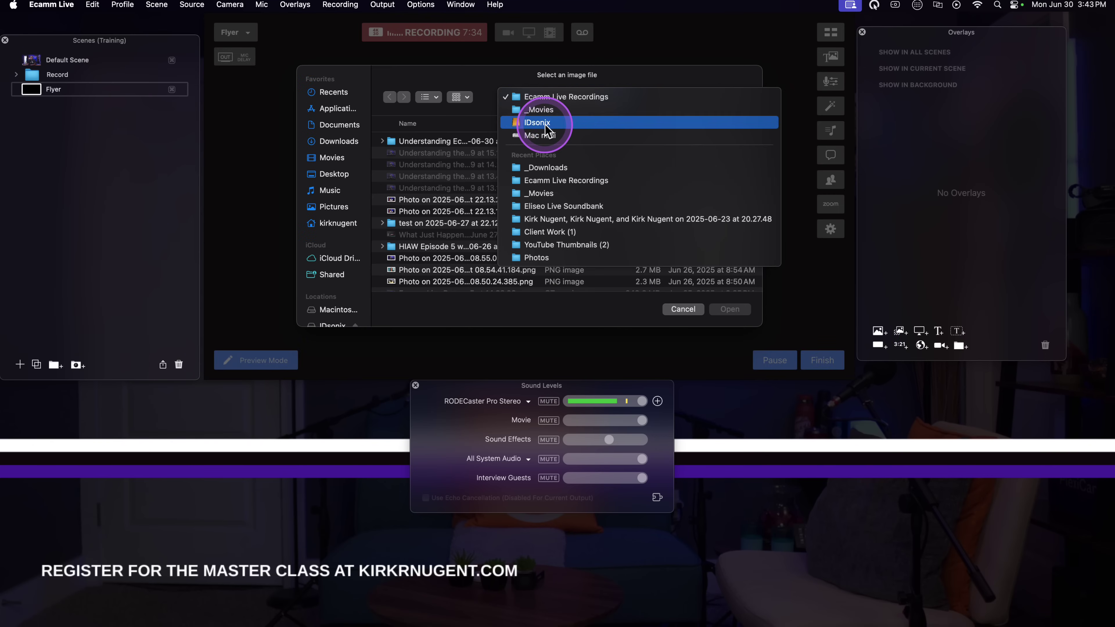
{"action": "left_click", "coordinate": [546, 167]}
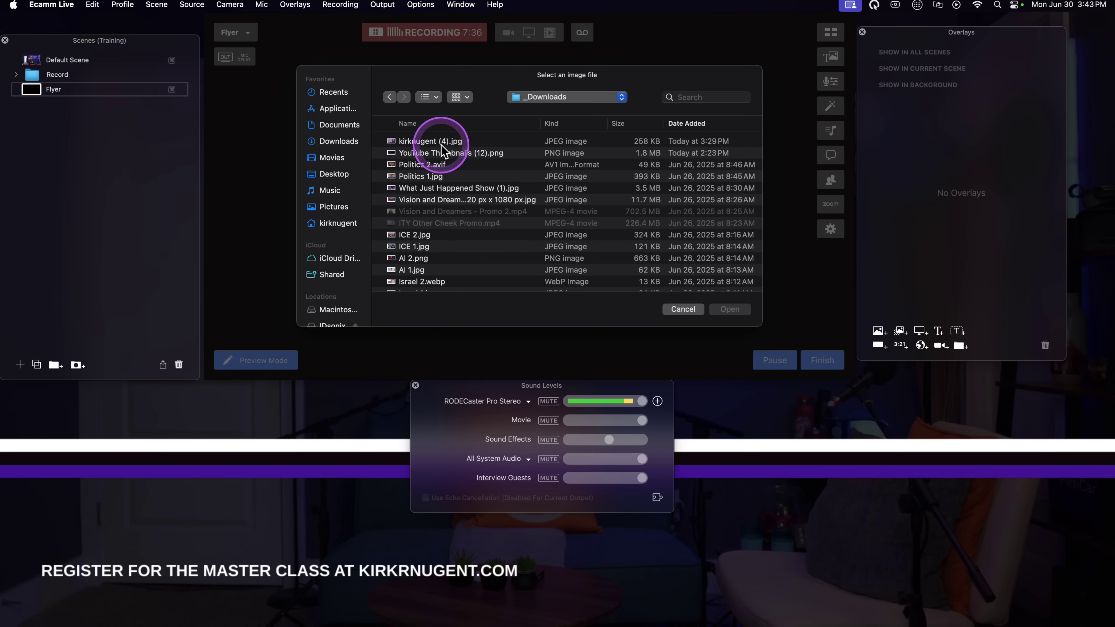
{"action": "left_click", "coordinate": [426, 141]}
{"action": "left_click", "coordinate": [731, 310]}
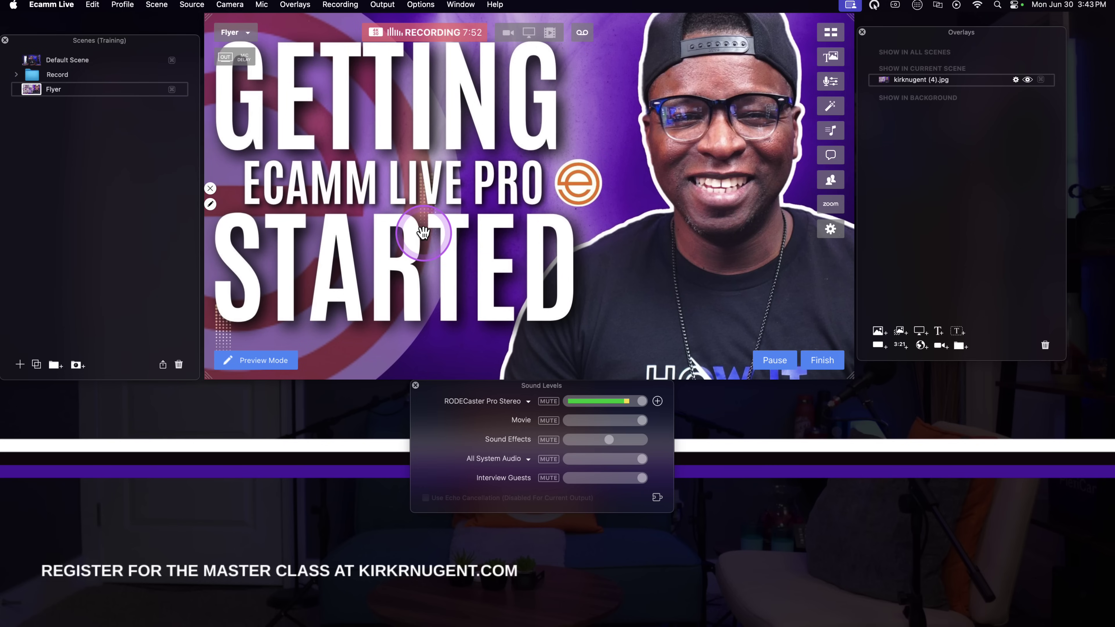
Create another new scene and set the default source mode for newly created scenes to Blank in the video preferences
{"action": "left_click", "coordinate": [20, 365]}
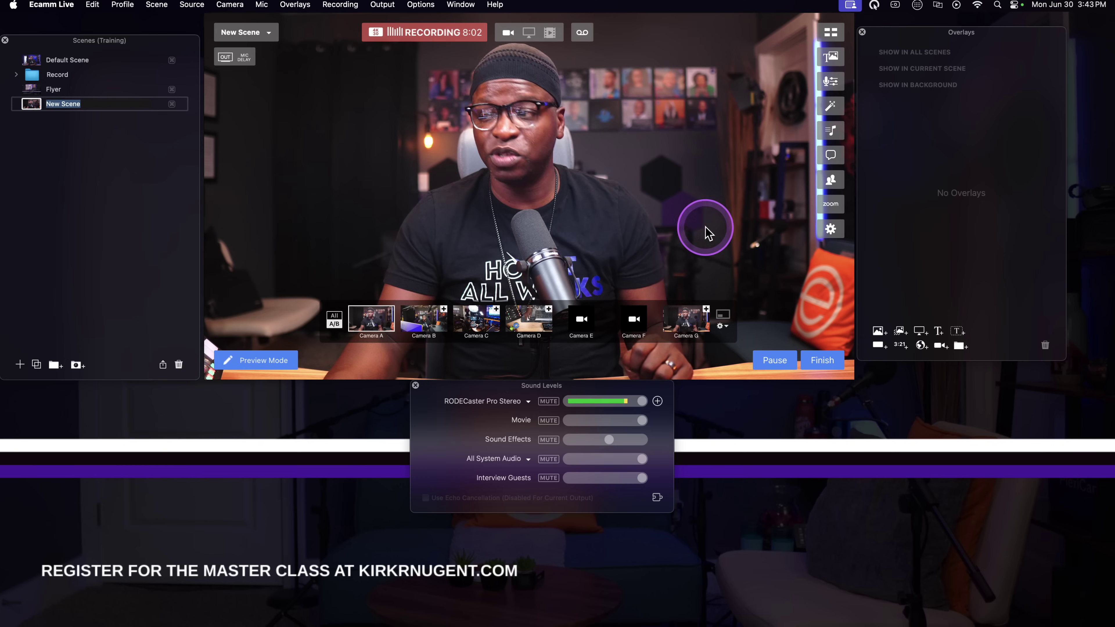
{"action": "left_click", "coordinate": [830, 229]}
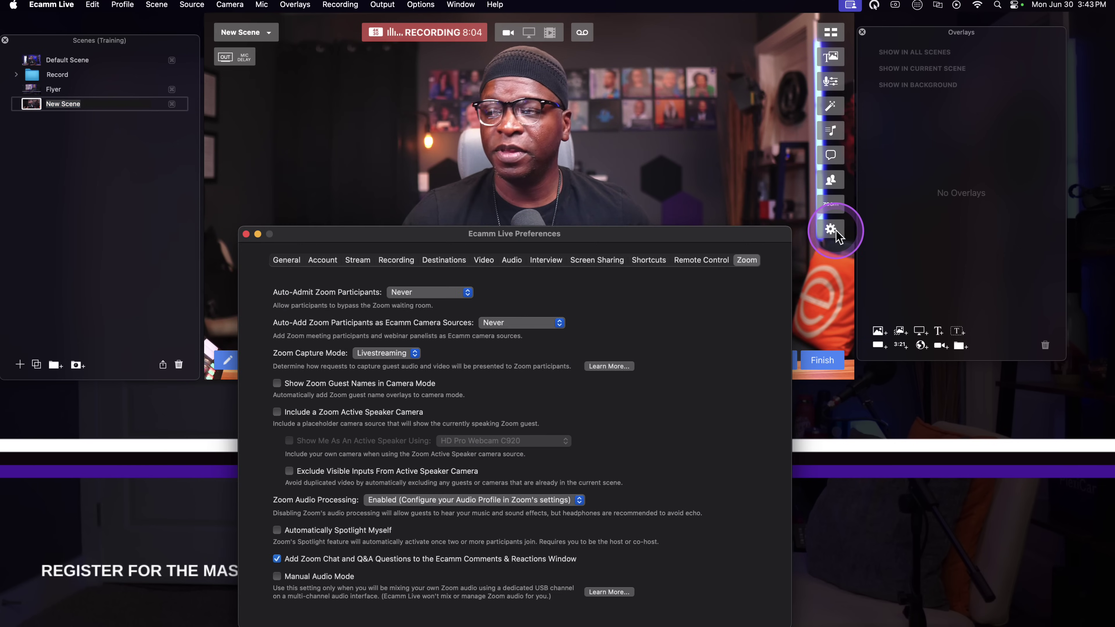
{"action": "left_click_drag", "start_coordinate": [456, 229], "coordinate": [458, 117]}
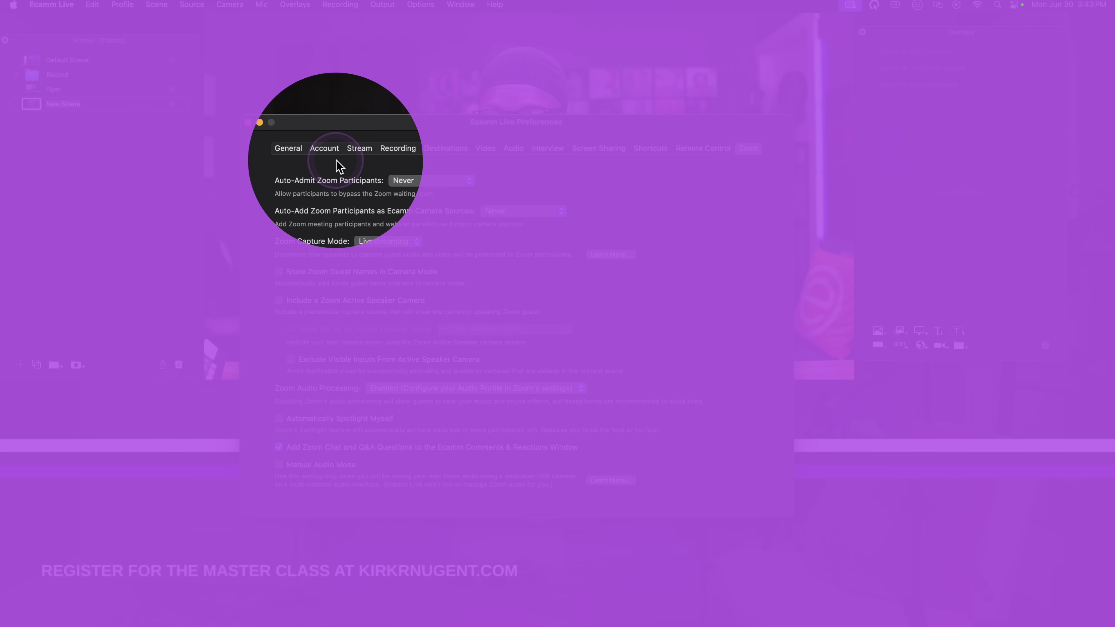
{"action": "left_click", "coordinate": [485, 148]}
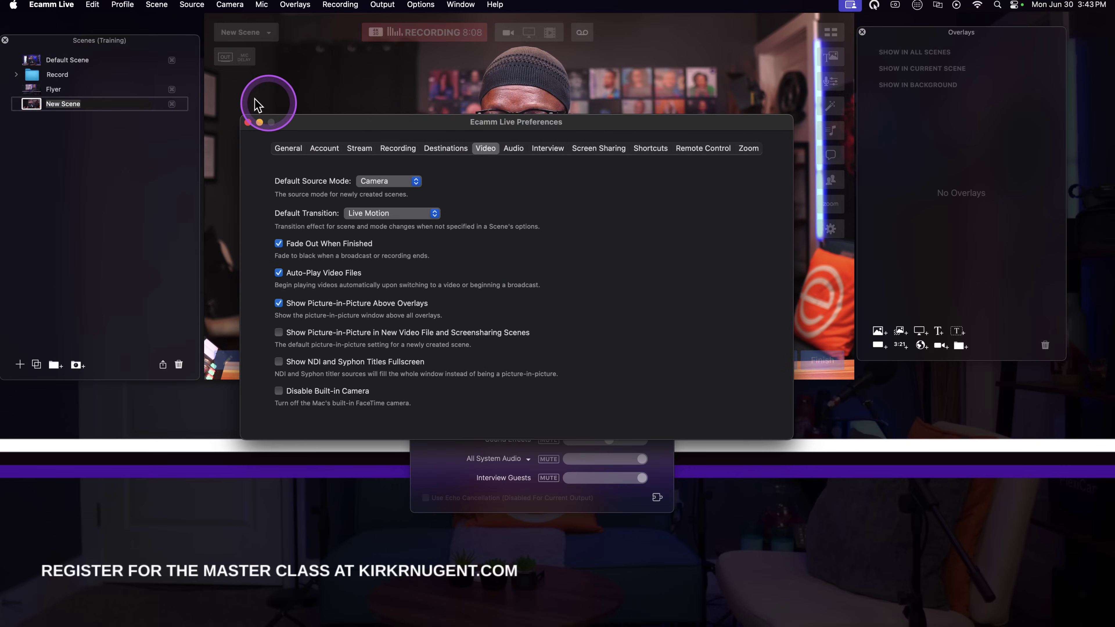
{"action": "left_click", "coordinate": [245, 120]}
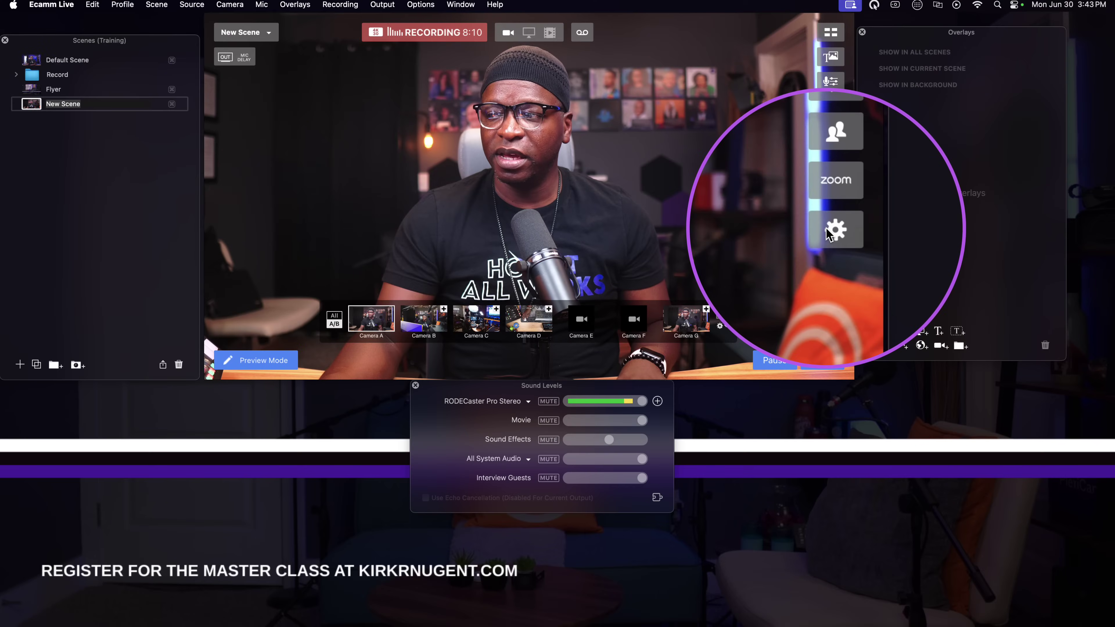
{"action": "left_click", "coordinate": [829, 230]}
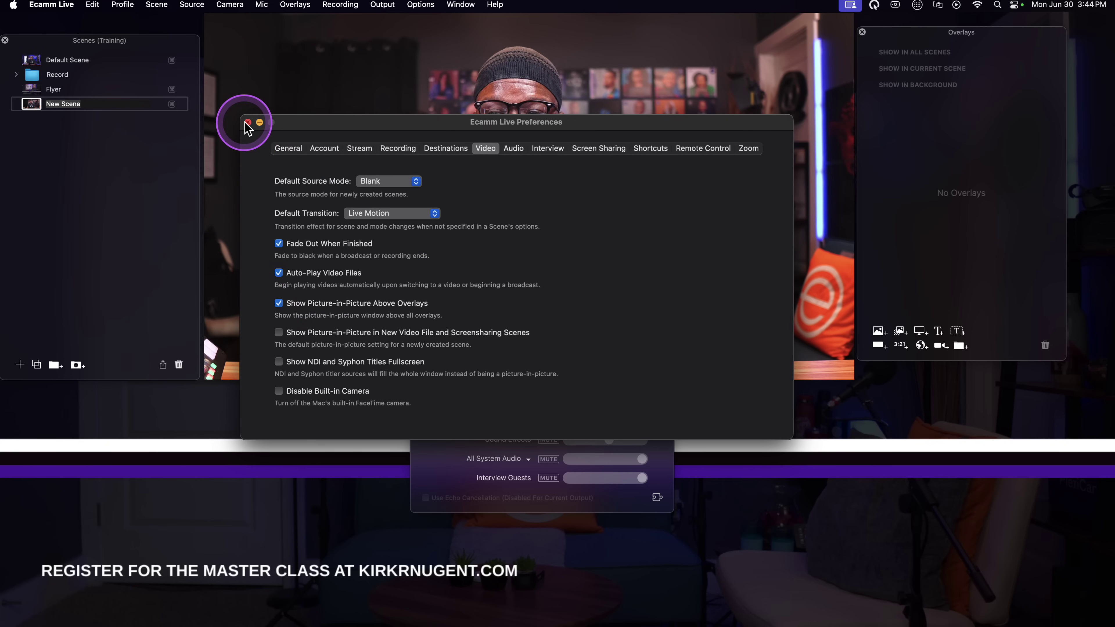
{"action": "left_click", "coordinate": [248, 122]}
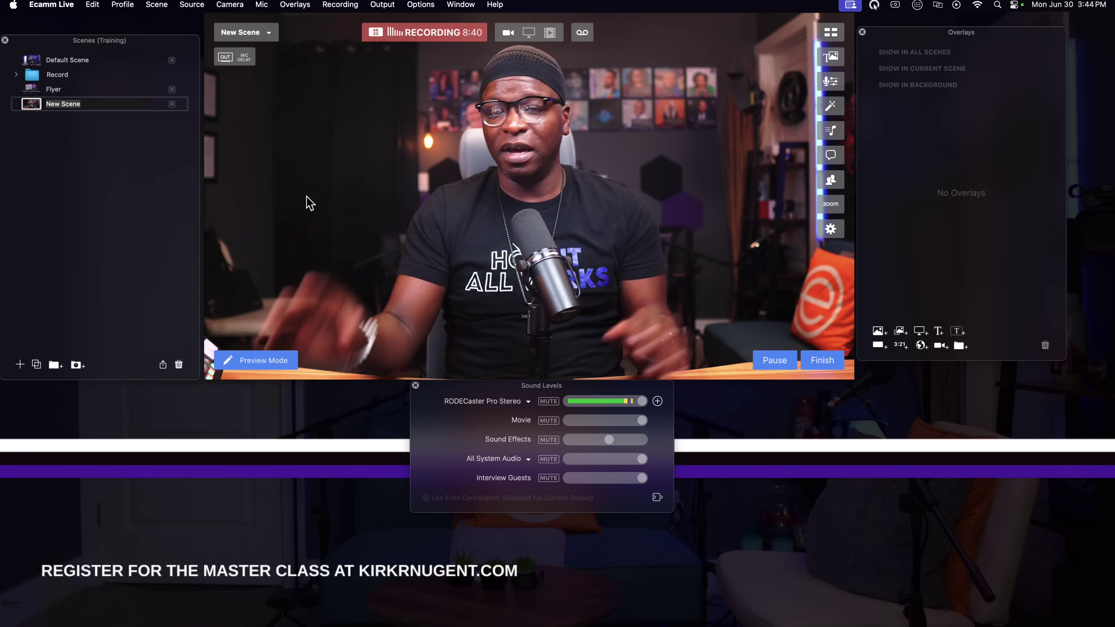
Set the new scene's source to the recent video file new yt intro.mp4
{"action": "left_click", "coordinate": [156, 183]}
{"action": "left_click", "coordinate": [280, 140]}
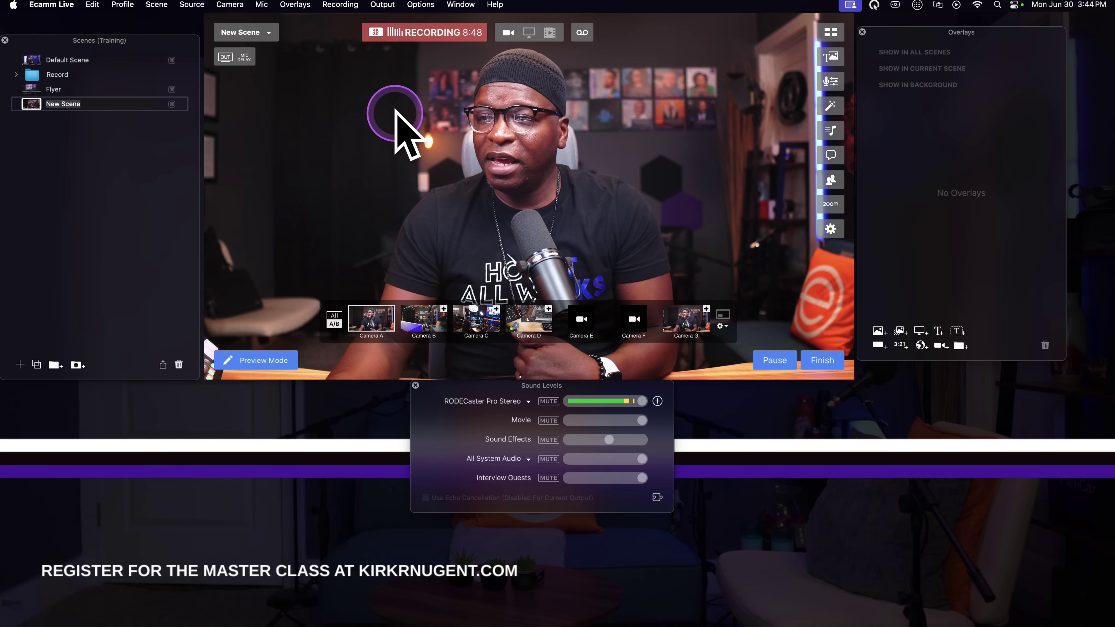
{"action": "left_click", "coordinate": [549, 33]}
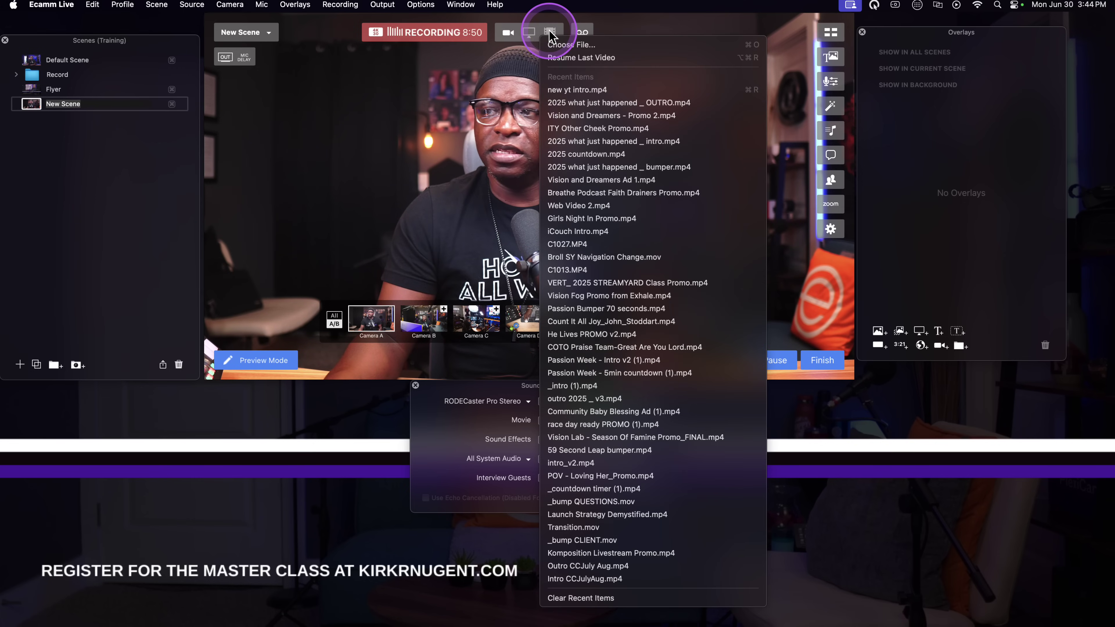
{"action": "left_click", "coordinate": [561, 90]}
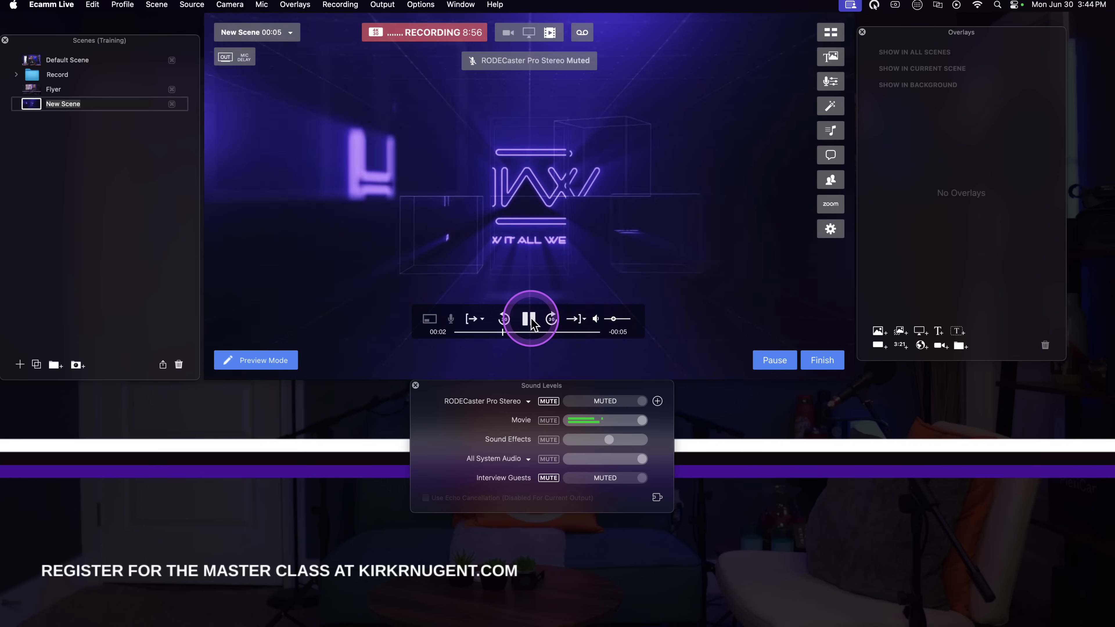
Unmute the RODECaster Pro Stereo microphone and pause the playing intro video
{"action": "left_click", "coordinate": [548, 401]}
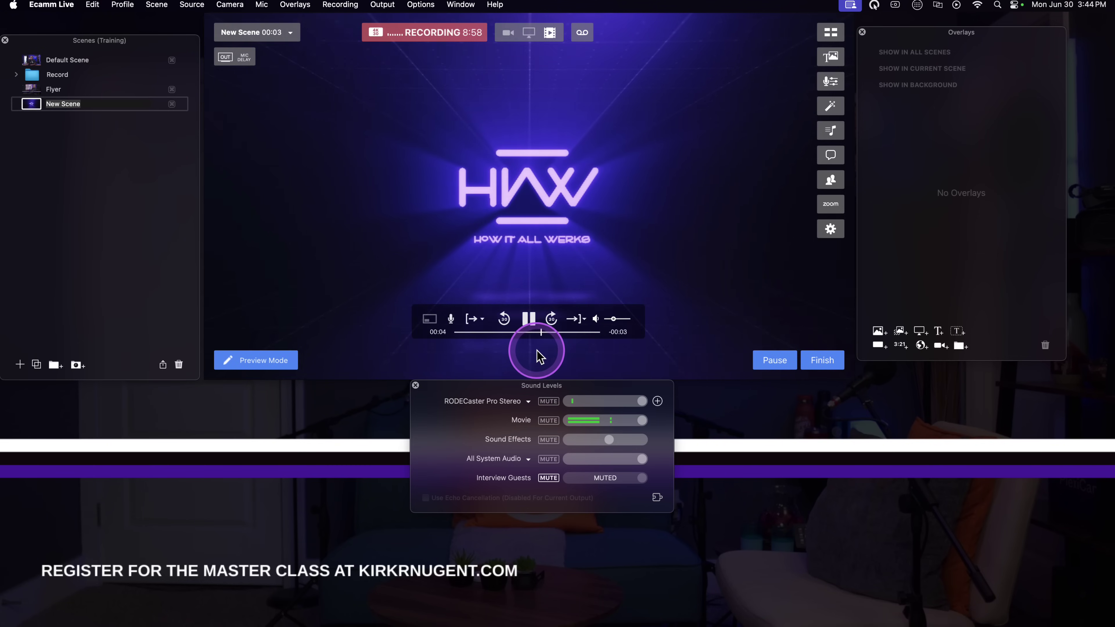
{"action": "left_click", "coordinate": [529, 320]}
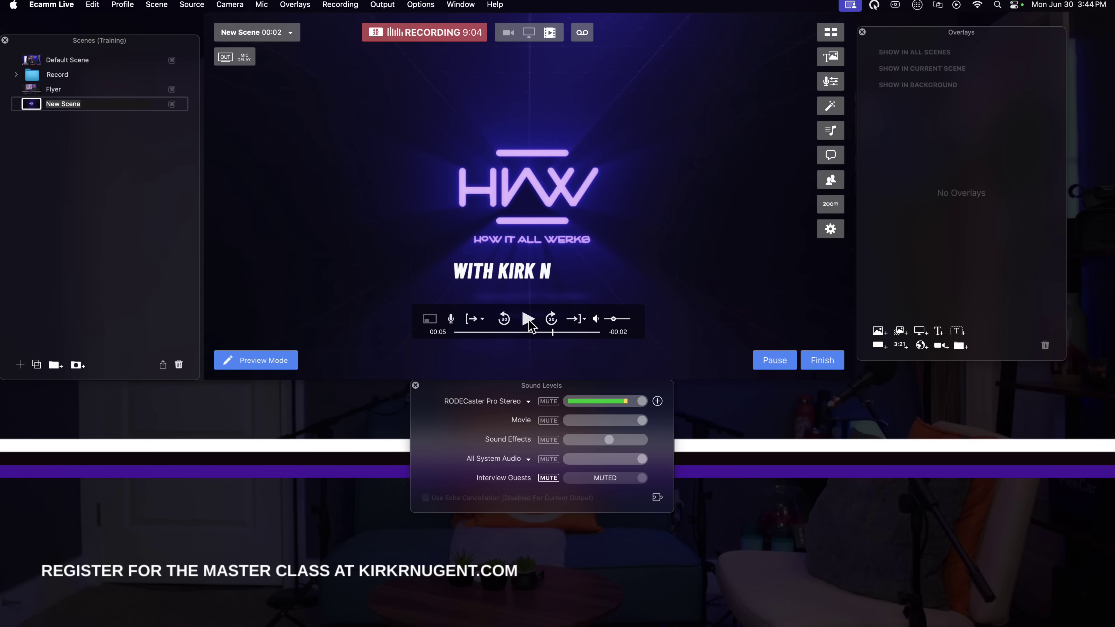
Rename the new scene holding the video as Intro
{"action": "left_click_drag", "start_coordinate": [482, 223], "coordinate": [521, 169]}
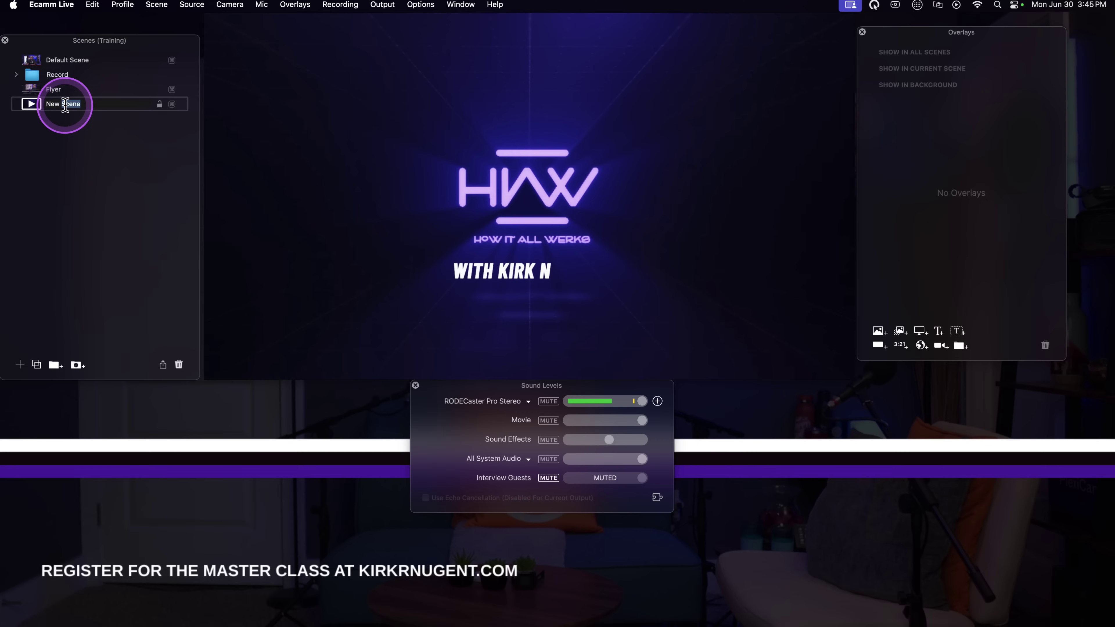
{"action": "double_click", "coordinate": [65, 105]}
{"action": "mouse_move", "coordinate": [578, 321]}
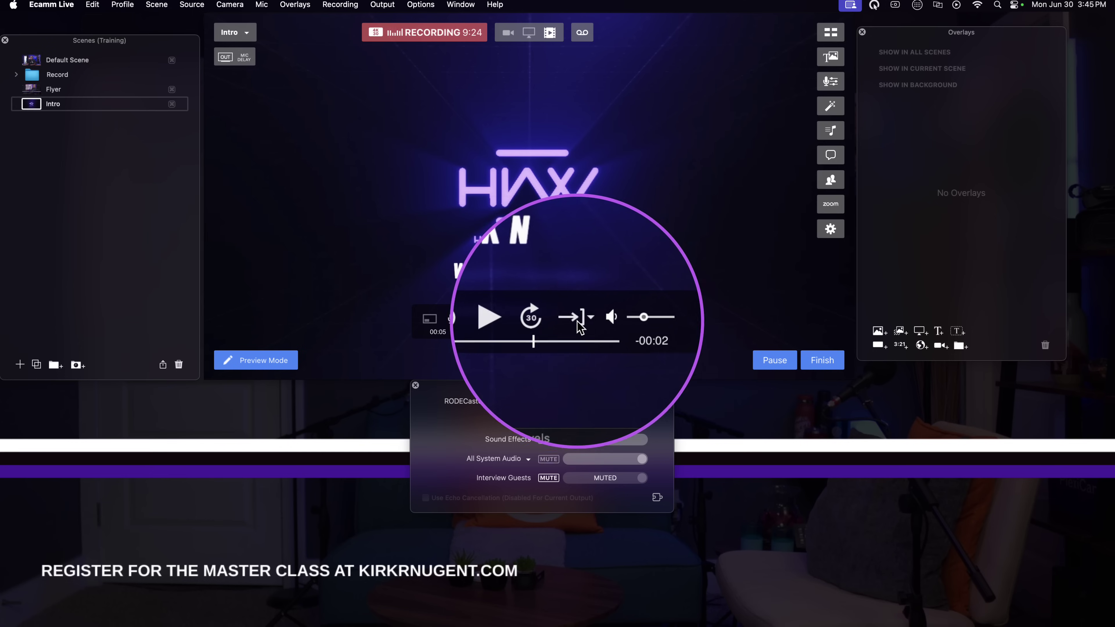
Set the Intro scene's video to go to the next scene when it ends
{"action": "left_click", "coordinate": [581, 319]}
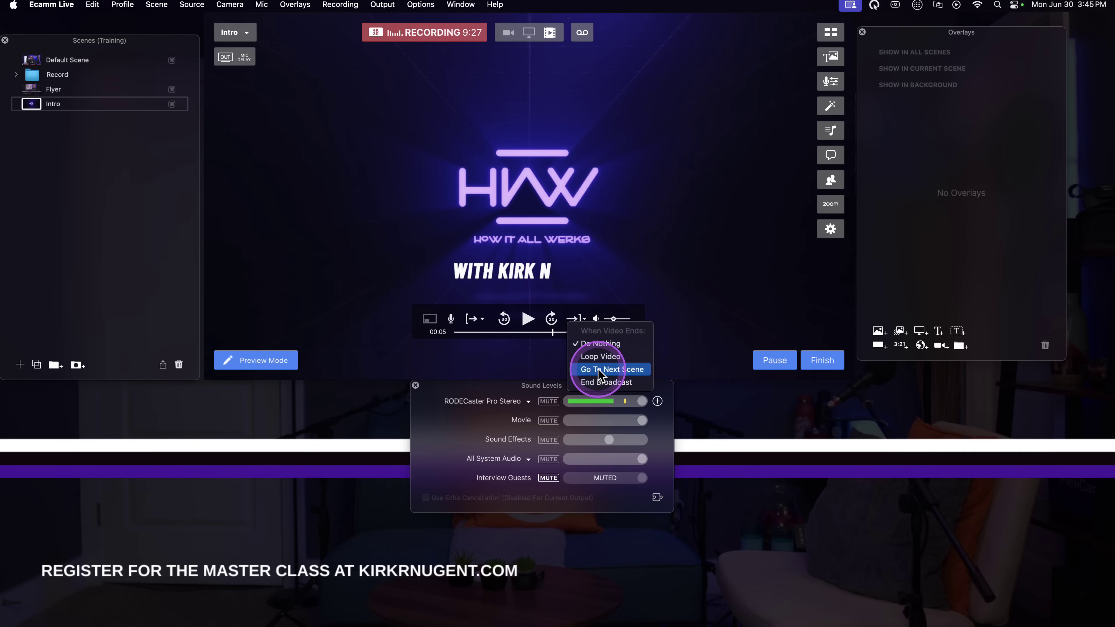
{"action": "left_click", "coordinate": [599, 369]}
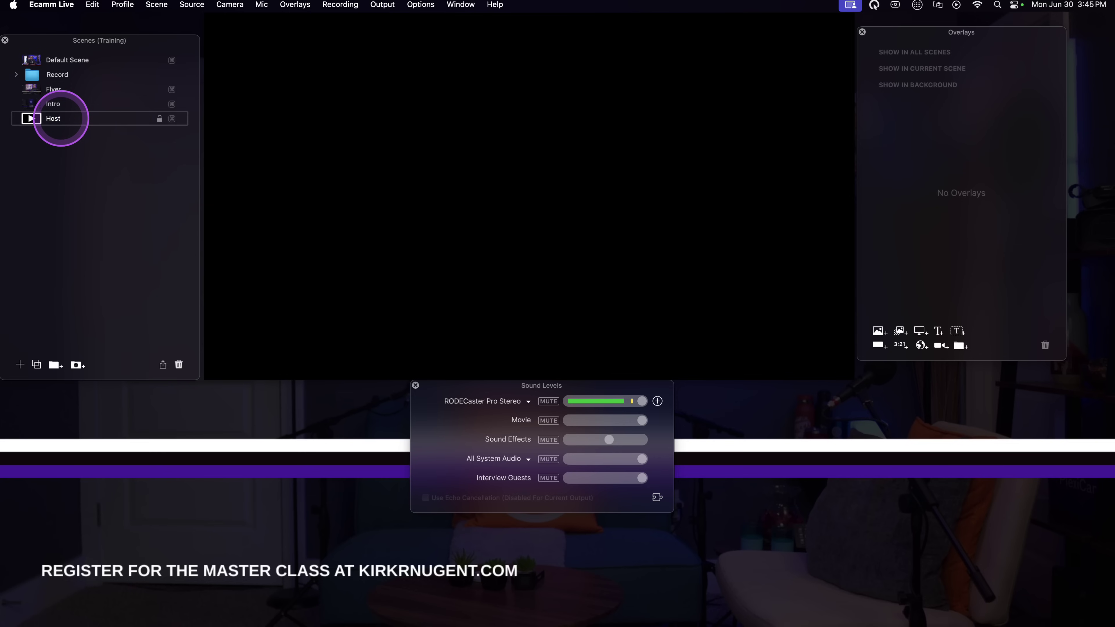
Name the new scene after Intro as Host and switch its source to the camera
{"action": "left_click", "coordinate": [258, 153]}
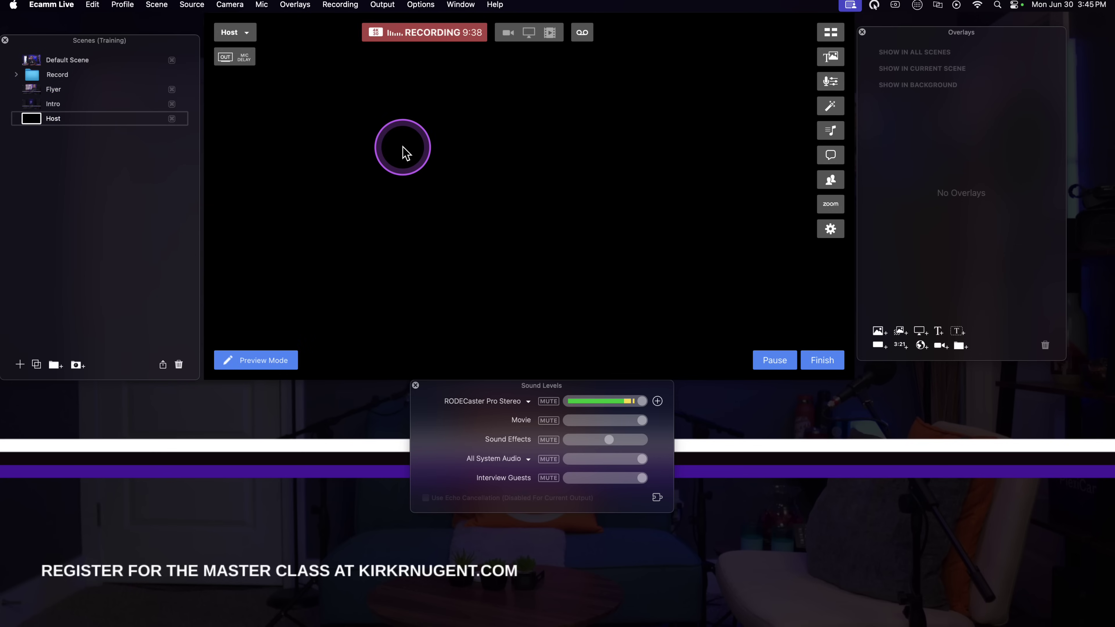
{"action": "key", "text": "ctrl+s"}
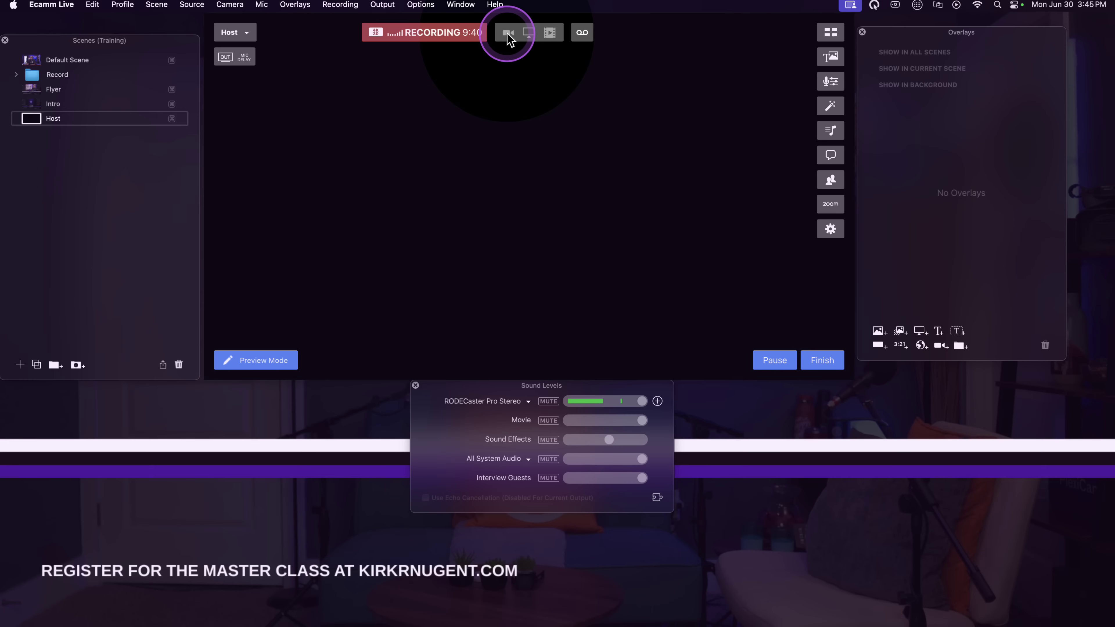
{"action": "key", "text": "ctrl+z"}
{"action": "left_click", "coordinate": [508, 33]}
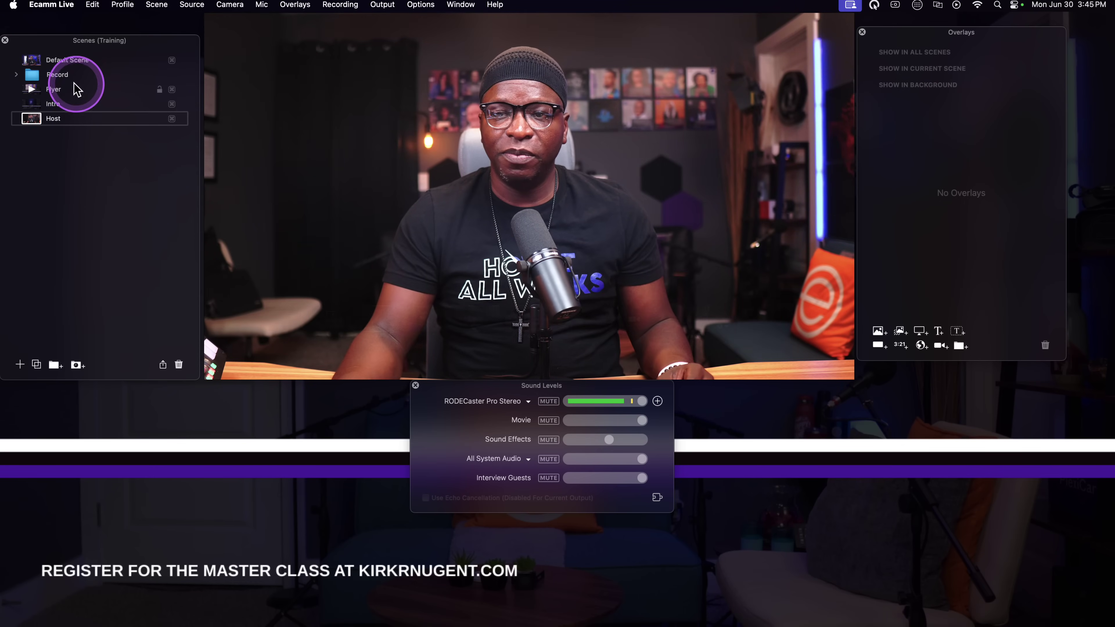
Run the Flyer, Intro and Host scenes to test the order and the automatic handover from the intro video to the host
{"action": "left_click", "coordinate": [29, 92]}
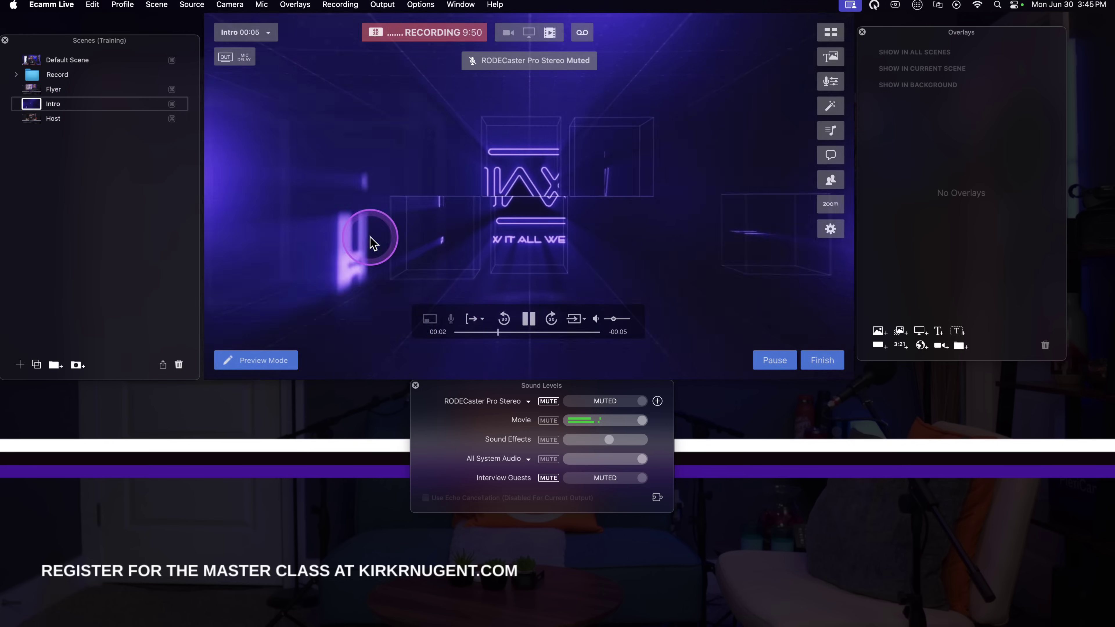
{"action": "left_click", "coordinate": [548, 401]}
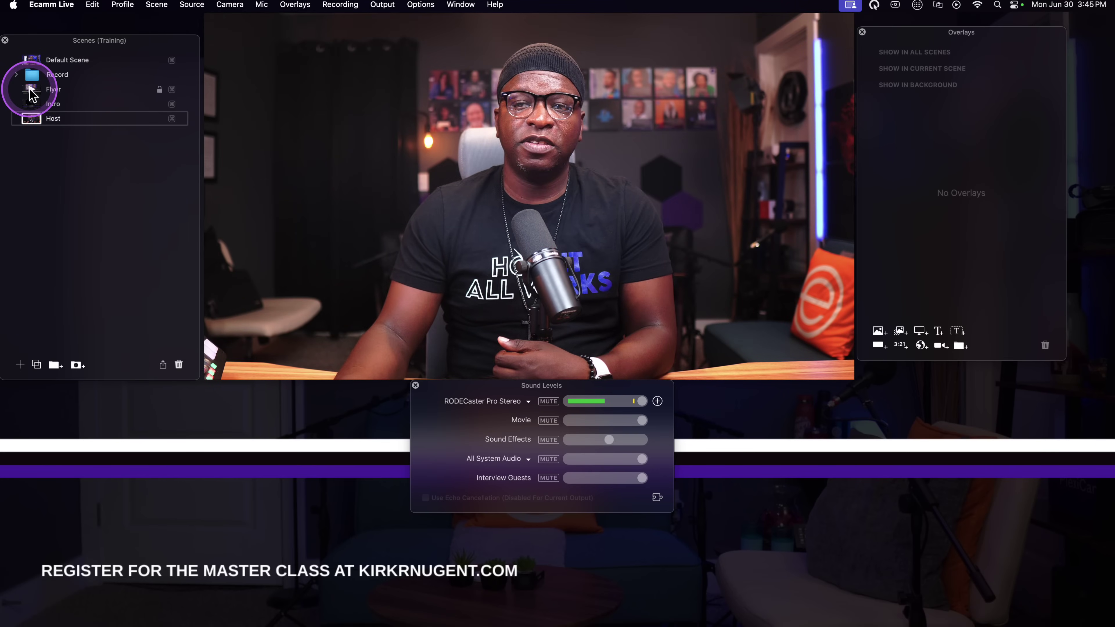
{"action": "left_click", "coordinate": [34, 102]}
{"action": "left_click", "coordinate": [34, 118]}
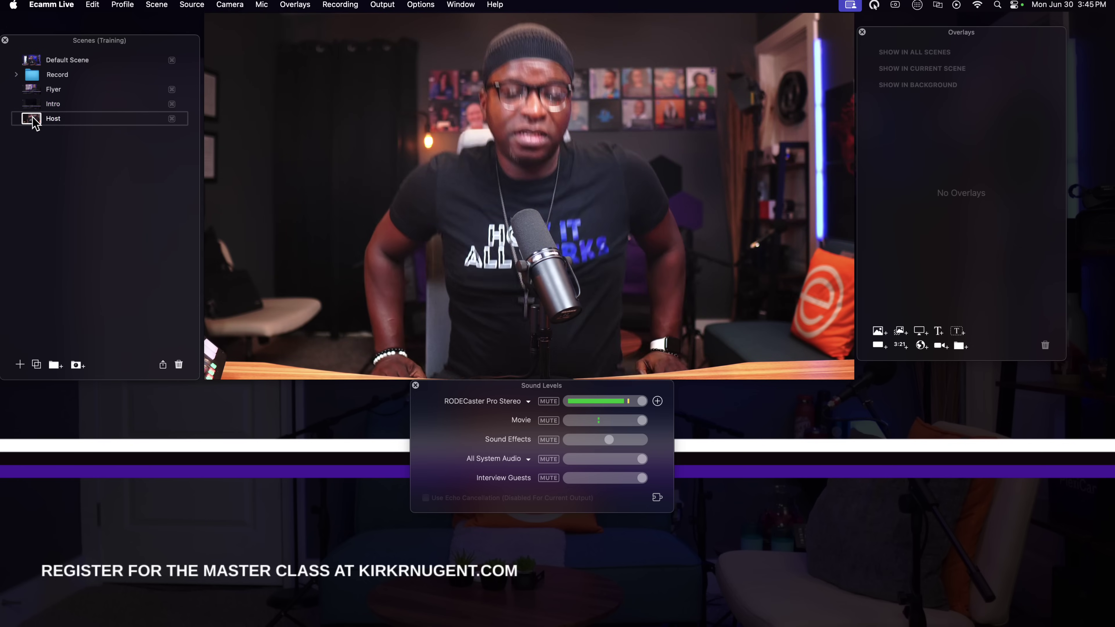
{"action": "left_click", "coordinate": [37, 87]}
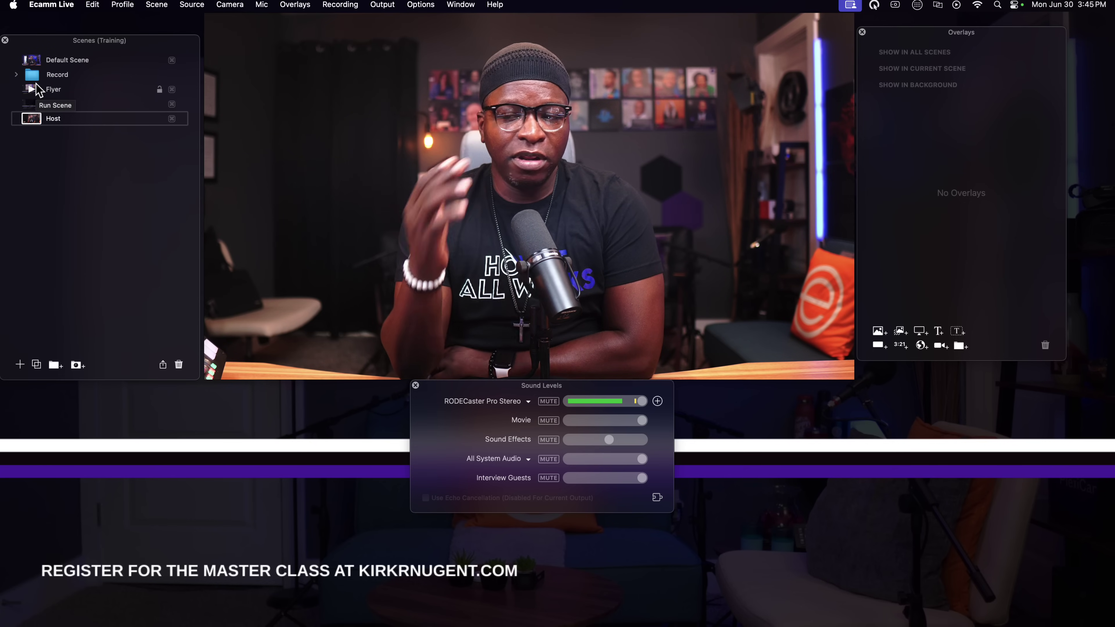
{"action": "left_click", "coordinate": [90, 172]}
{"action": "left_click", "coordinate": [63, 146]}
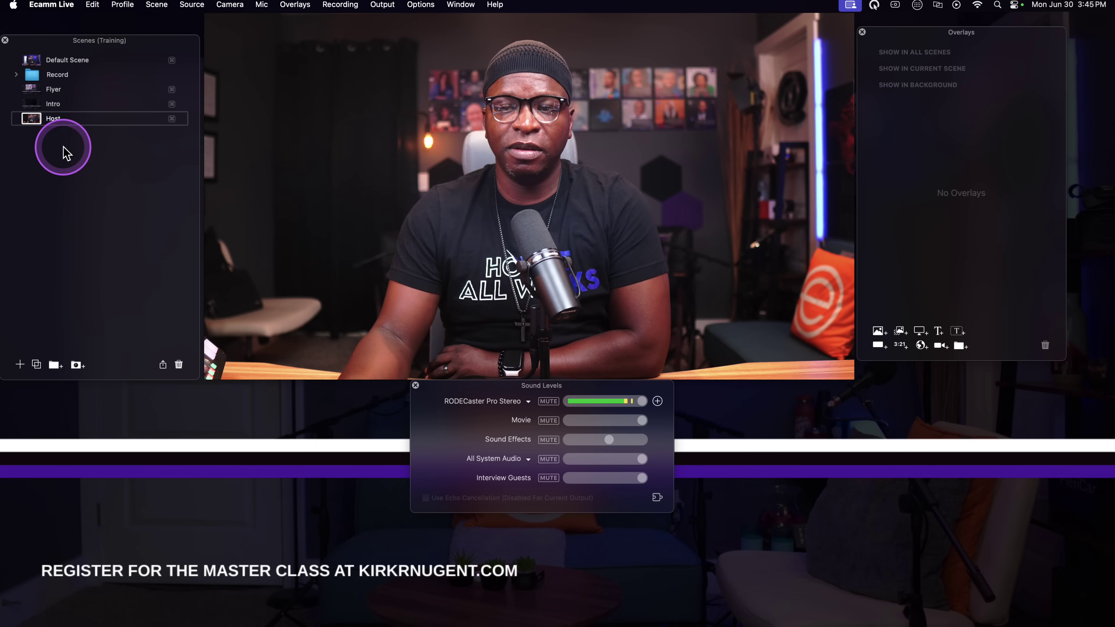
{"action": "left_click", "coordinate": [32, 88]}
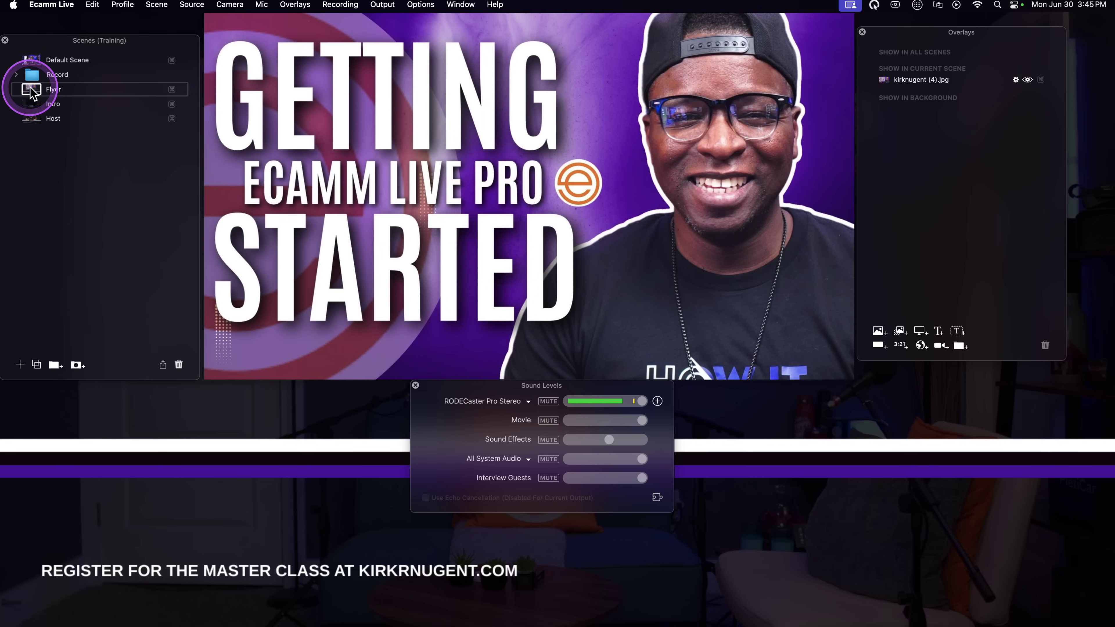
{"action": "left_click", "coordinate": [32, 118]}
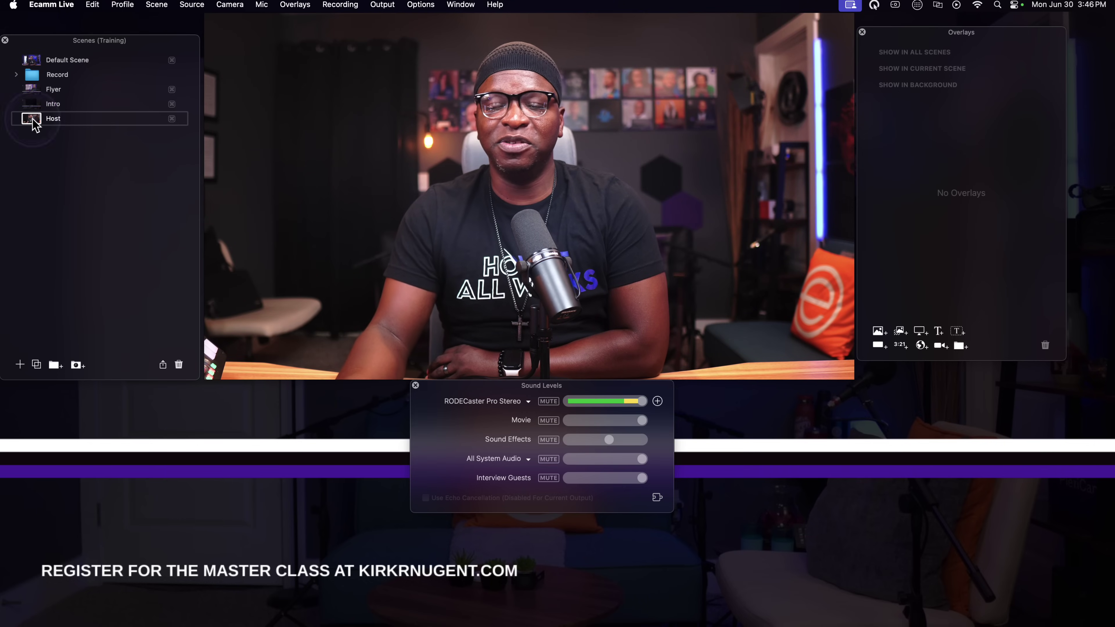
Create a new scene named Presentation and add Friction to Flow Master Class (1).pdf to it as an image overlay
{"action": "left_click", "coordinate": [20, 364]}
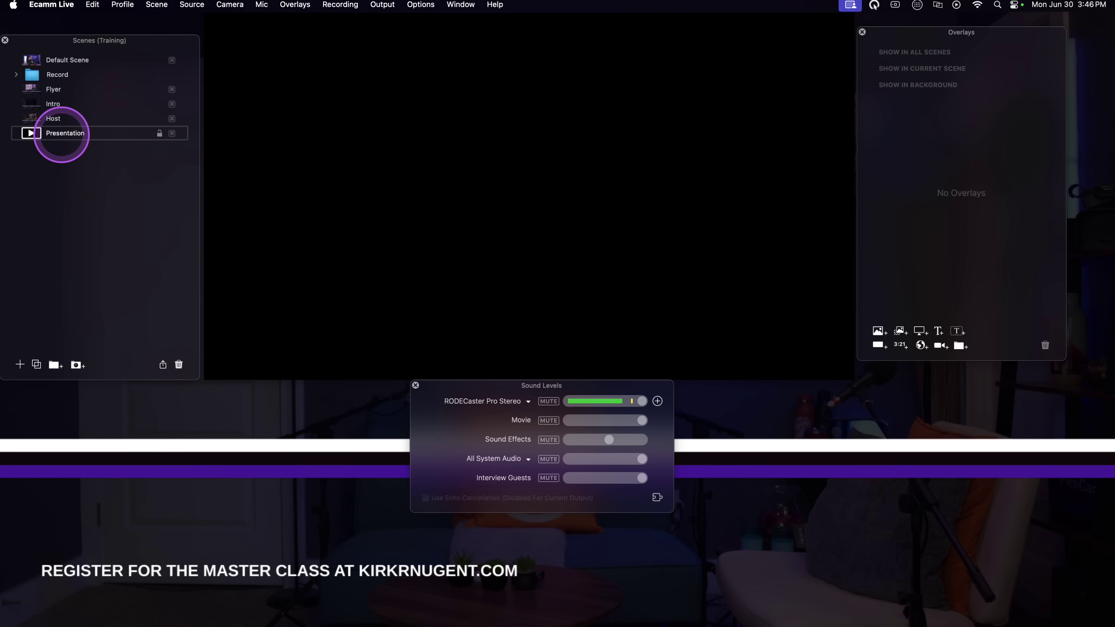
{"action": "mouse_move", "coordinate": [385, 199]}
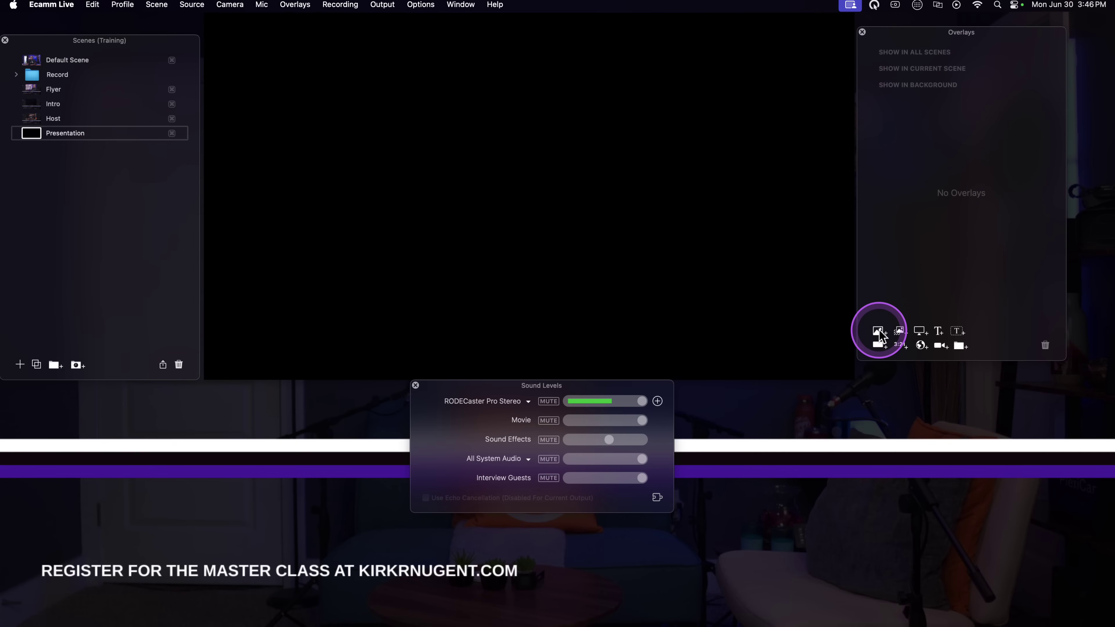
{"action": "left_click", "coordinate": [879, 330]}
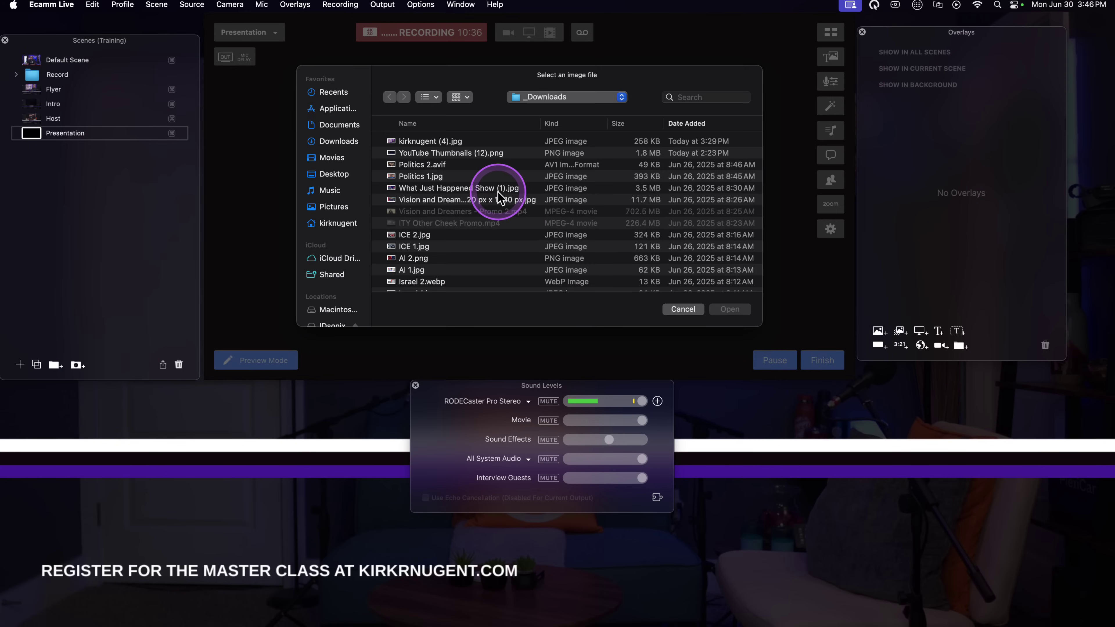
{"action": "scroll", "coordinate": [497, 192], "scroll_direction": "down", "scroll_amount": 3}
{"action": "scroll", "coordinate": [497, 192], "scroll_direction": "down", "scroll_amount": 3}
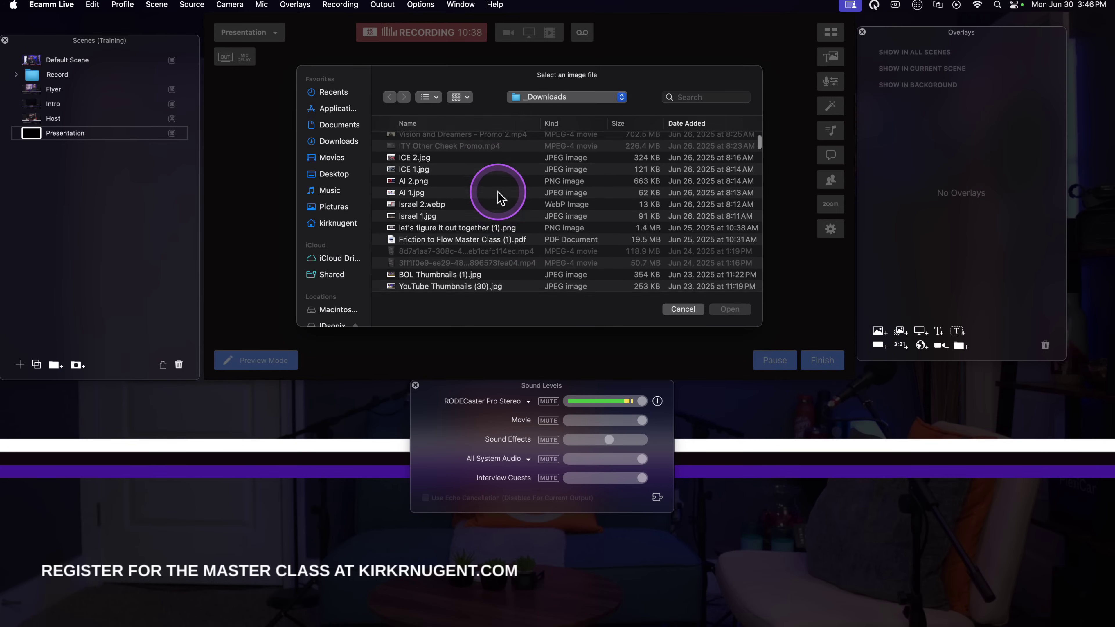
{"action": "left_click", "coordinate": [456, 230]}
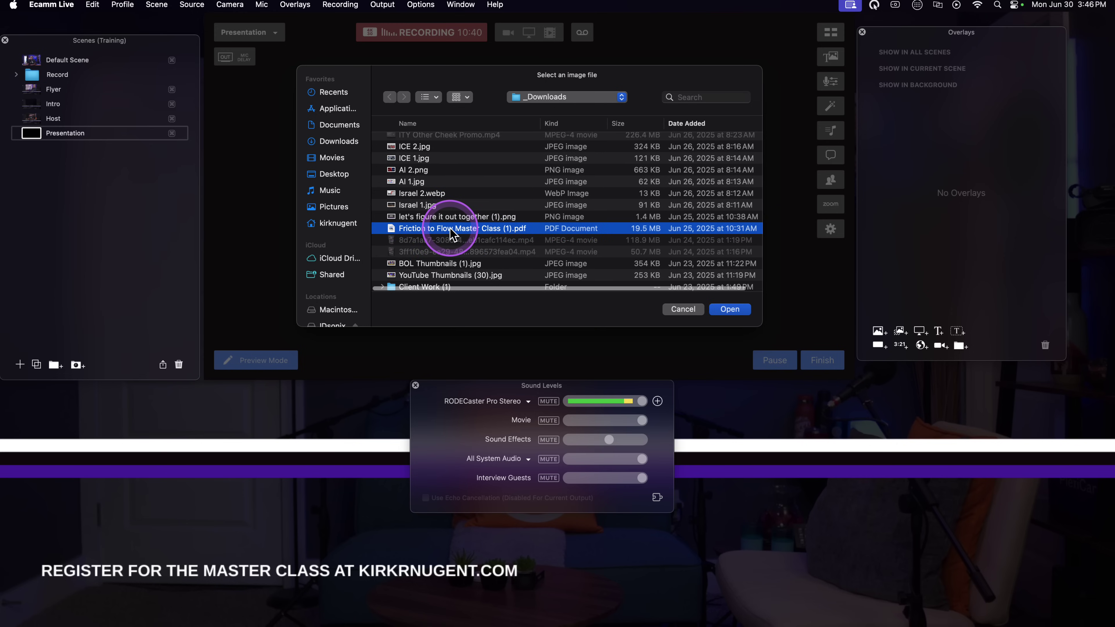
{"action": "key", "text": "space"}
{"action": "key", "text": "space"}
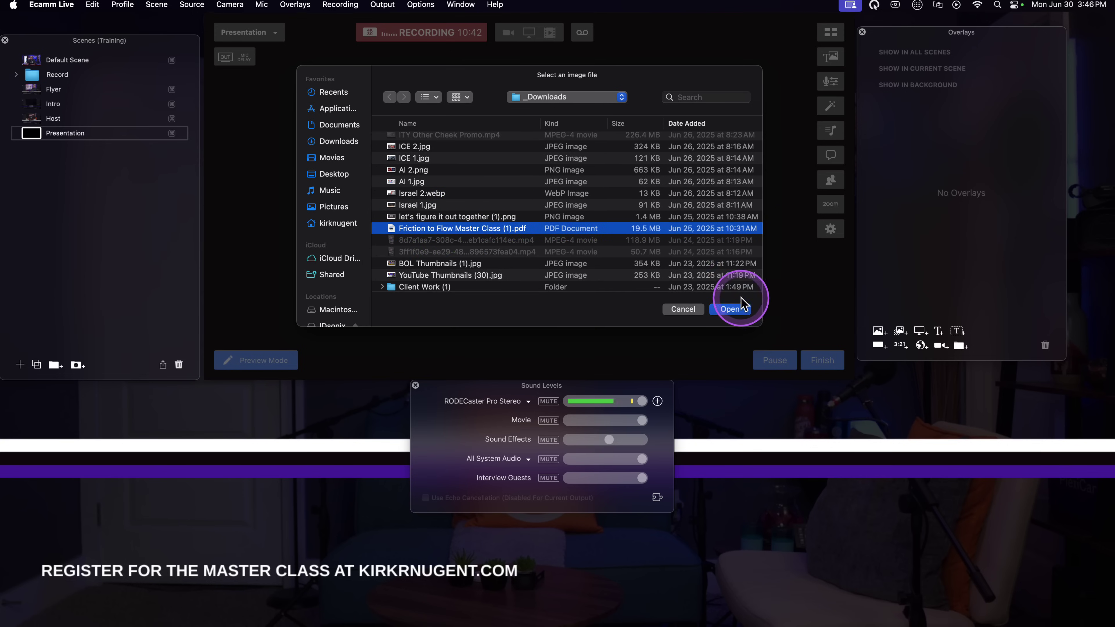
{"action": "left_click", "coordinate": [740, 307]}
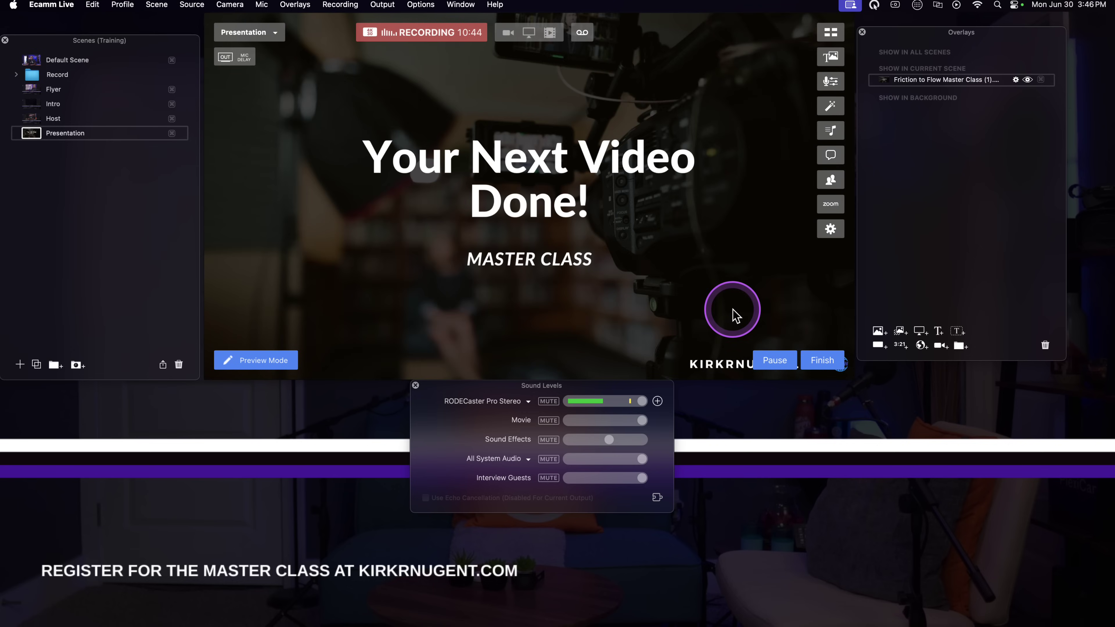
Shrink the presentation overlay and move it toward the left side of the scene, leaving room beside it
{"action": "mouse_move", "coordinate": [692, 290]}
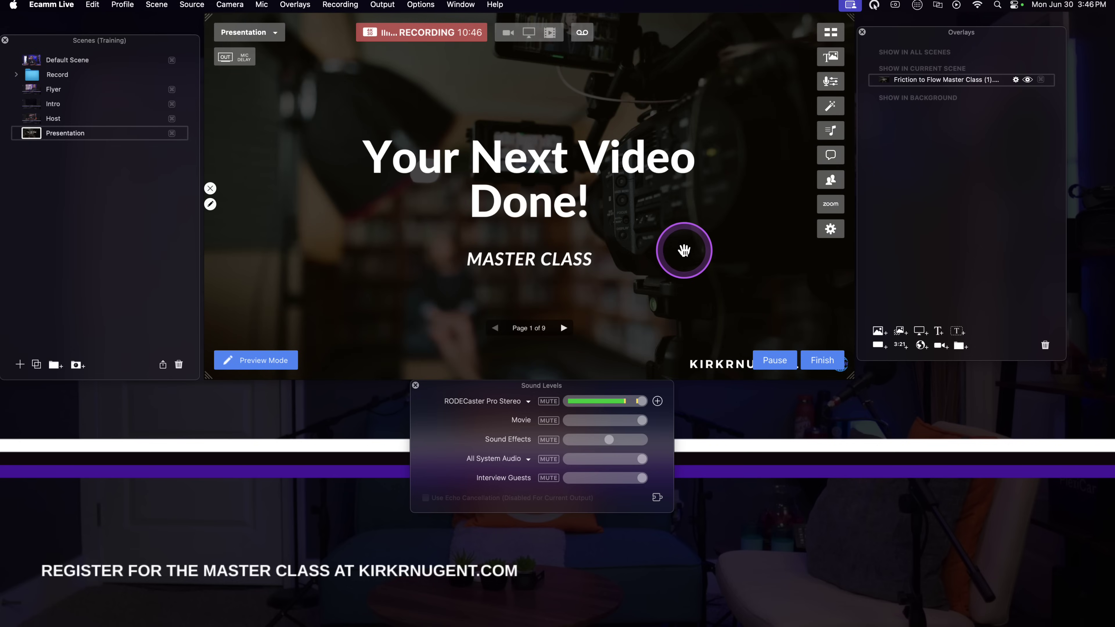
{"action": "scroll", "coordinate": [684, 246], "scroll_direction": "down", "scroll_amount": 5}
{"action": "left_click_drag", "start_coordinate": [685, 246], "coordinate": [575, 227]}
{"action": "scroll", "coordinate": [591, 225], "scroll_direction": "up", "scroll_amount": 2}
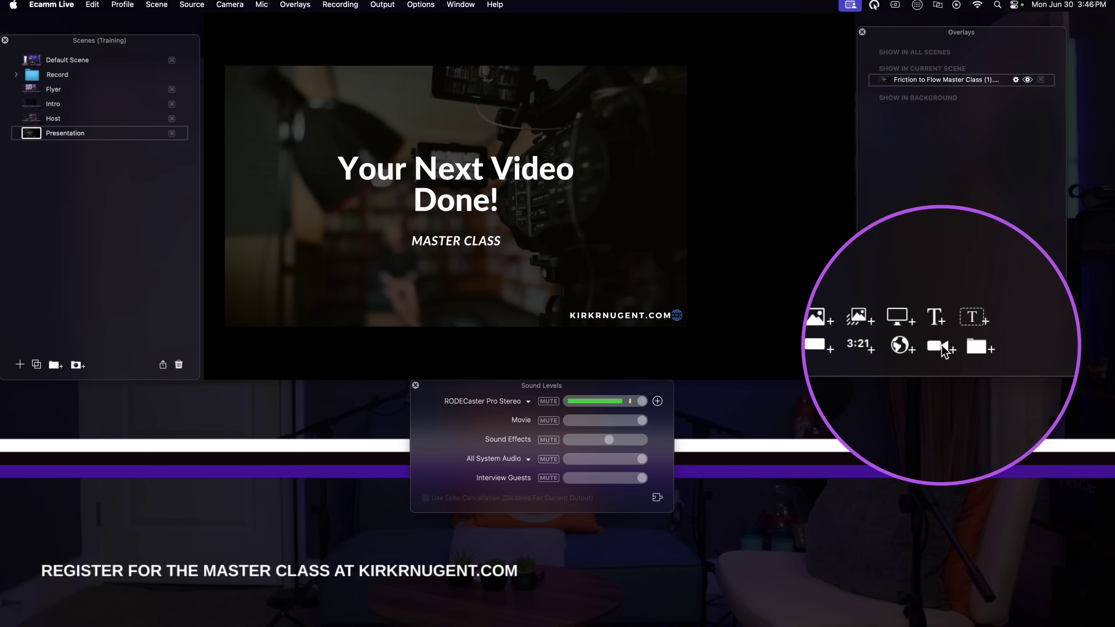
Add a camera overlay to the Presentation scene and set its video source to Camera A
{"action": "left_click", "coordinate": [939, 347]}
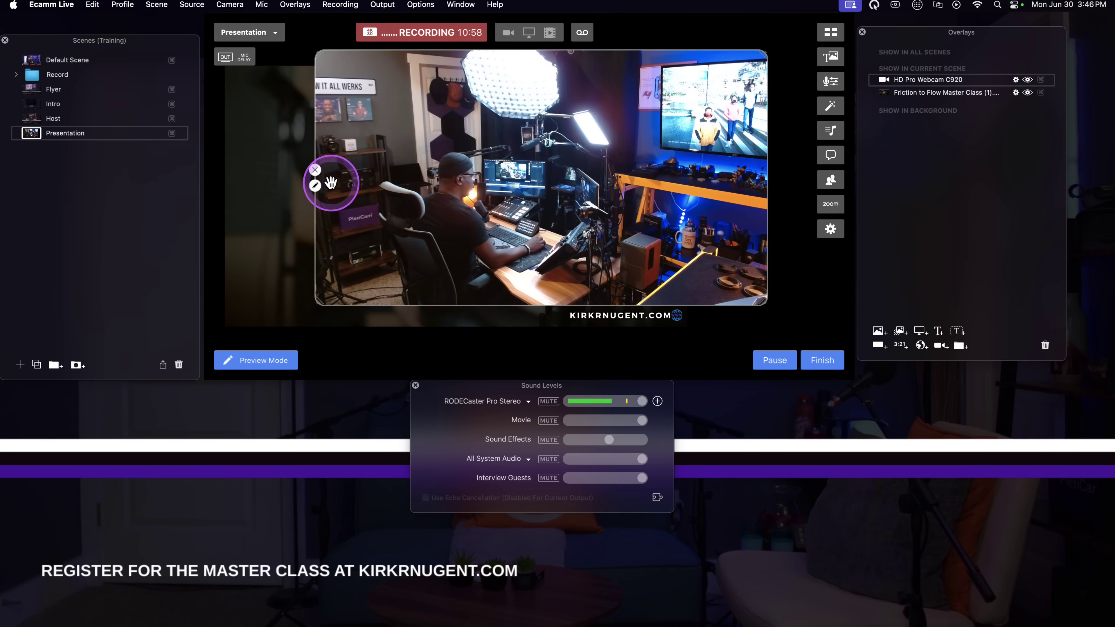
{"action": "left_click", "coordinate": [315, 186]}
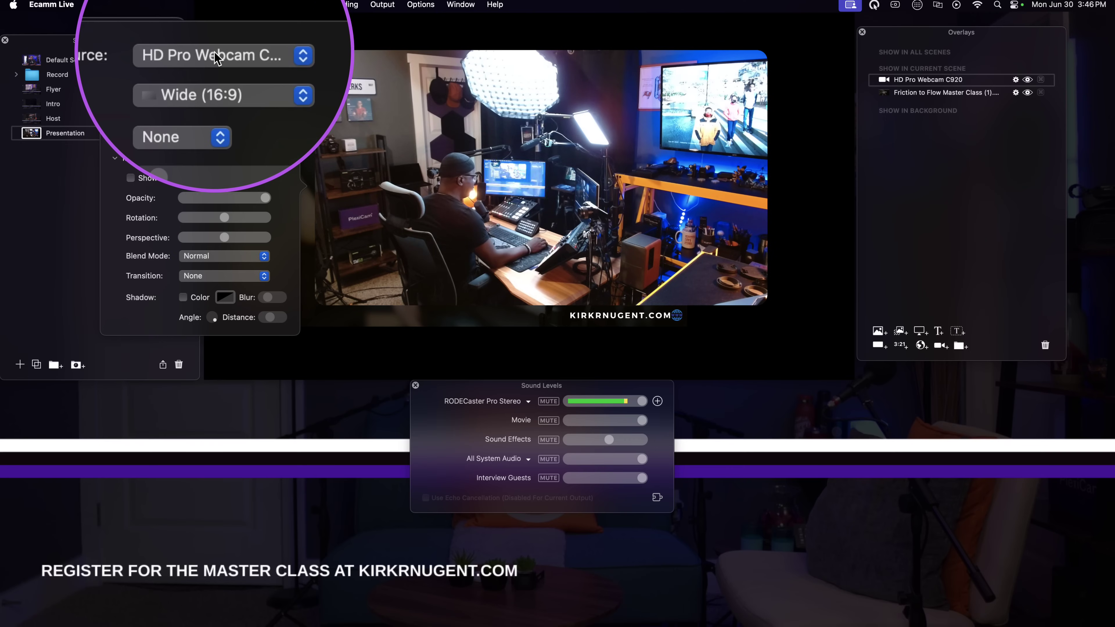
{"action": "left_click", "coordinate": [214, 53]}
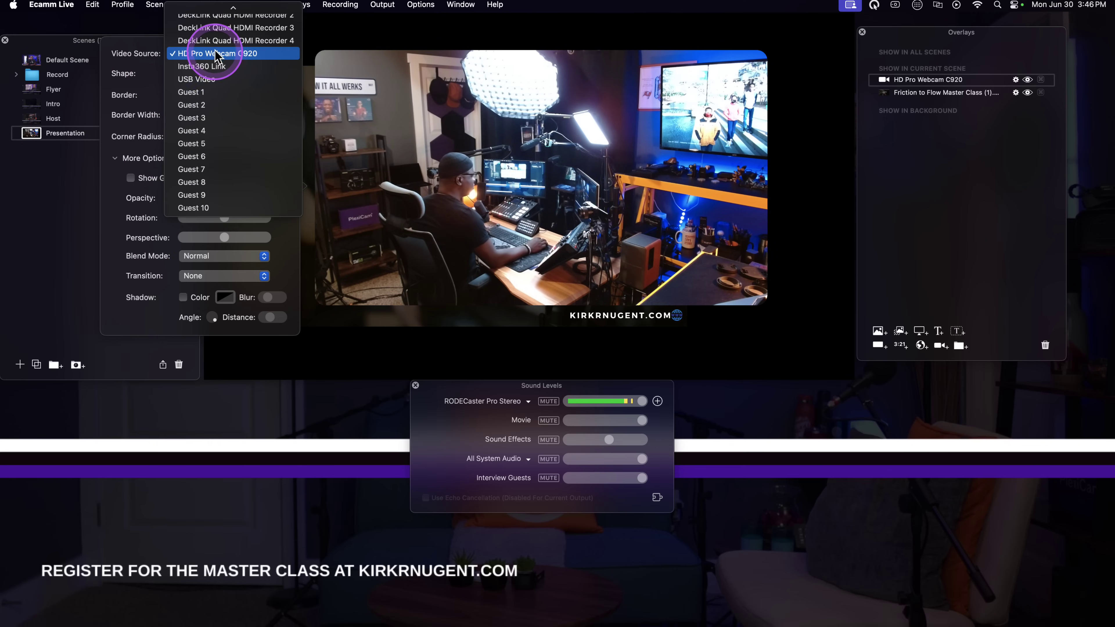
{"action": "scroll", "coordinate": [215, 50], "scroll_direction": "up", "scroll_amount": 5}
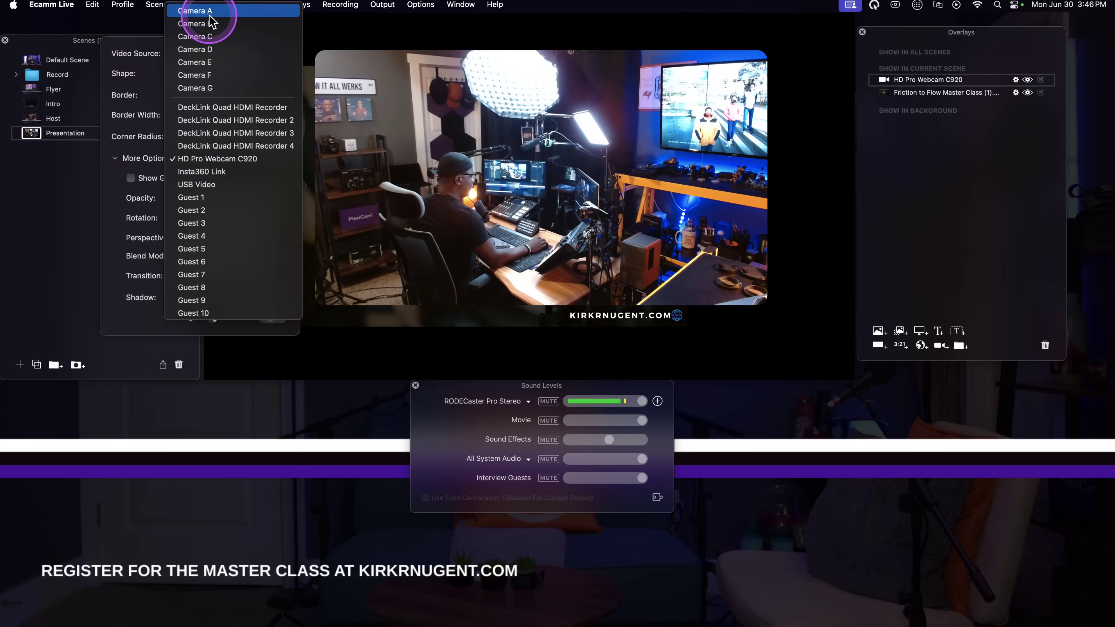
{"action": "left_click", "coordinate": [210, 15]}
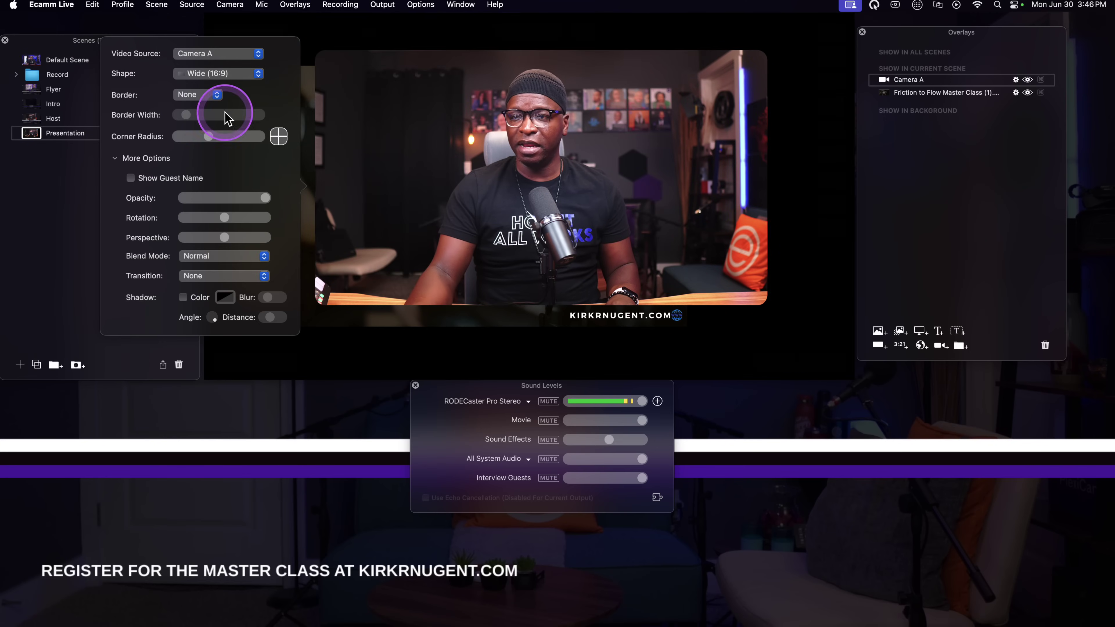
Give the camera overlay square corners and a thin solid-color border in Snow white
{"action": "left_click_drag", "start_coordinate": [199, 139], "coordinate": [172, 140]}
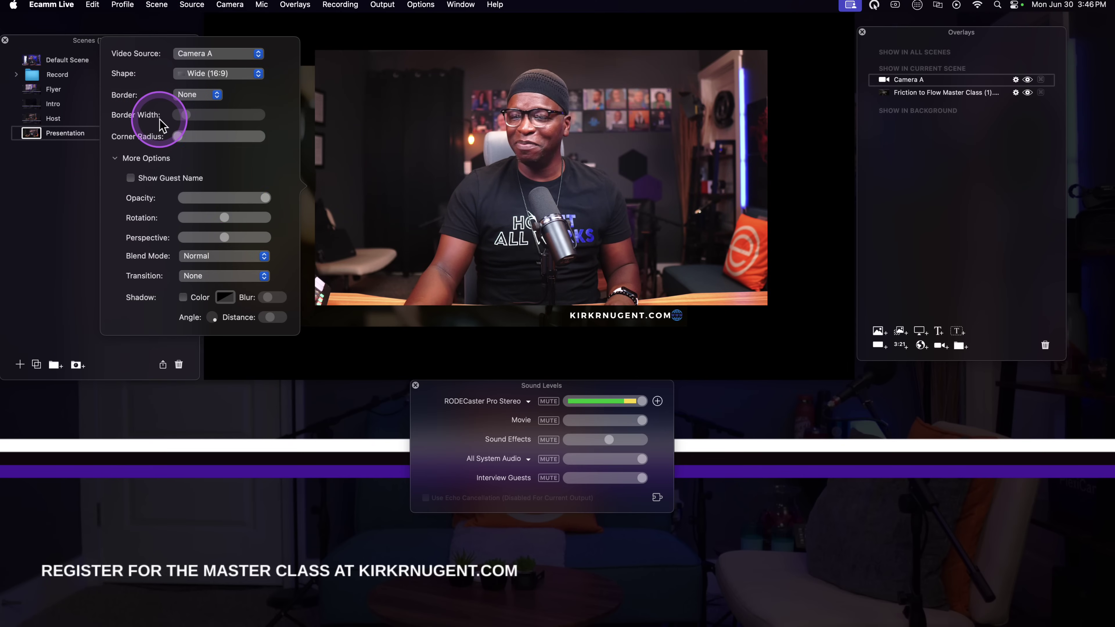
{"action": "left_click", "coordinate": [192, 97]}
{"action": "left_click", "coordinate": [195, 108]}
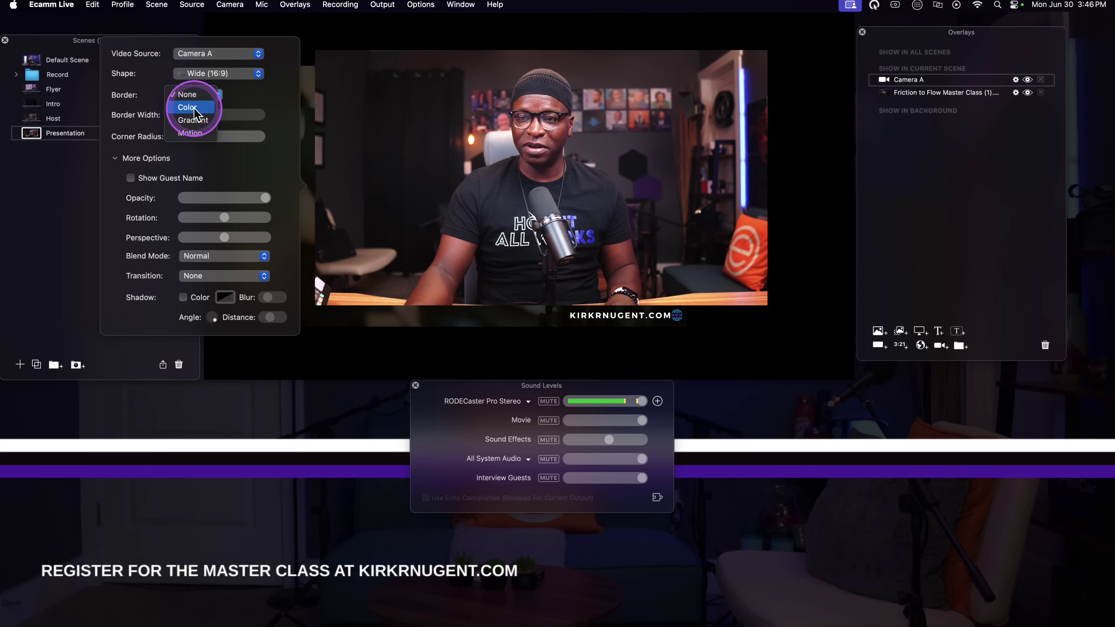
{"action": "left_click", "coordinate": [236, 95]}
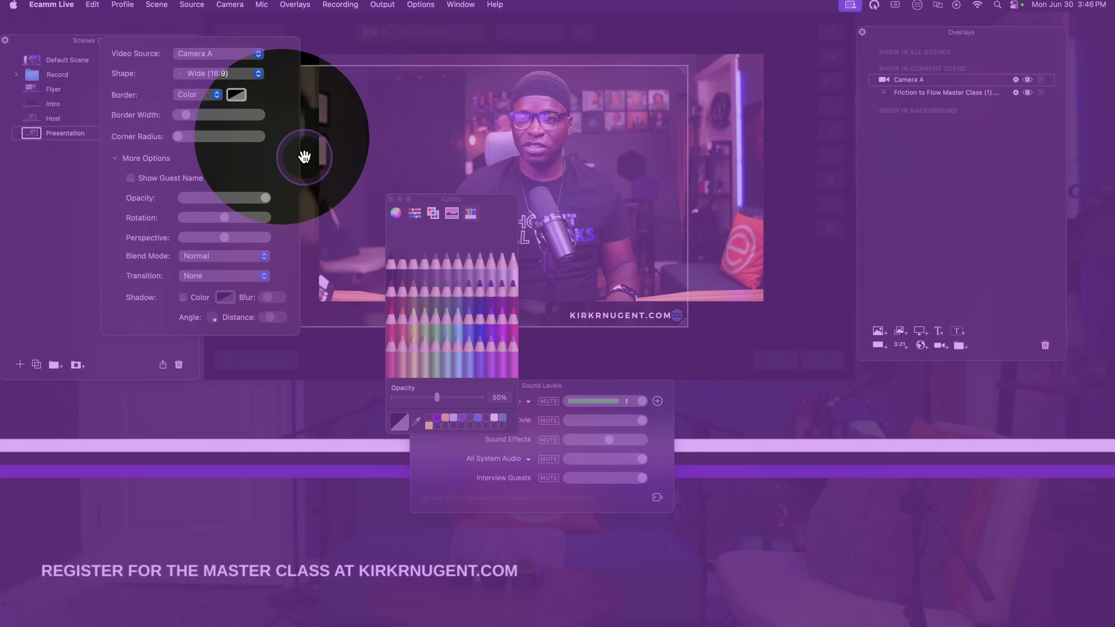
{"action": "left_click", "coordinate": [512, 266]}
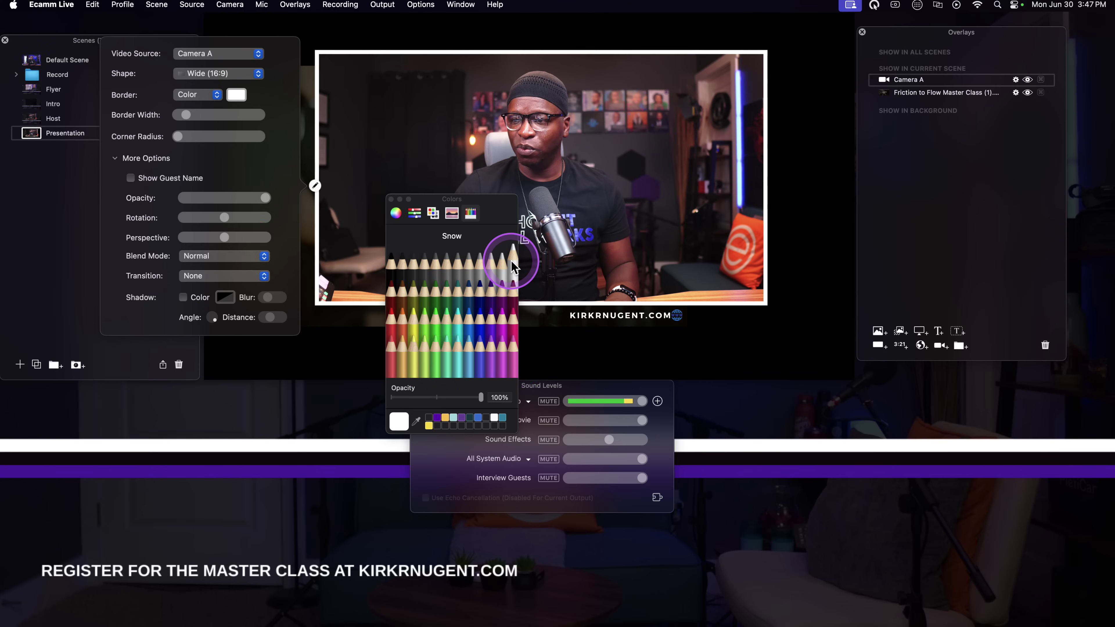
{"action": "left_click_drag", "start_coordinate": [183, 121], "coordinate": [181, 121]}
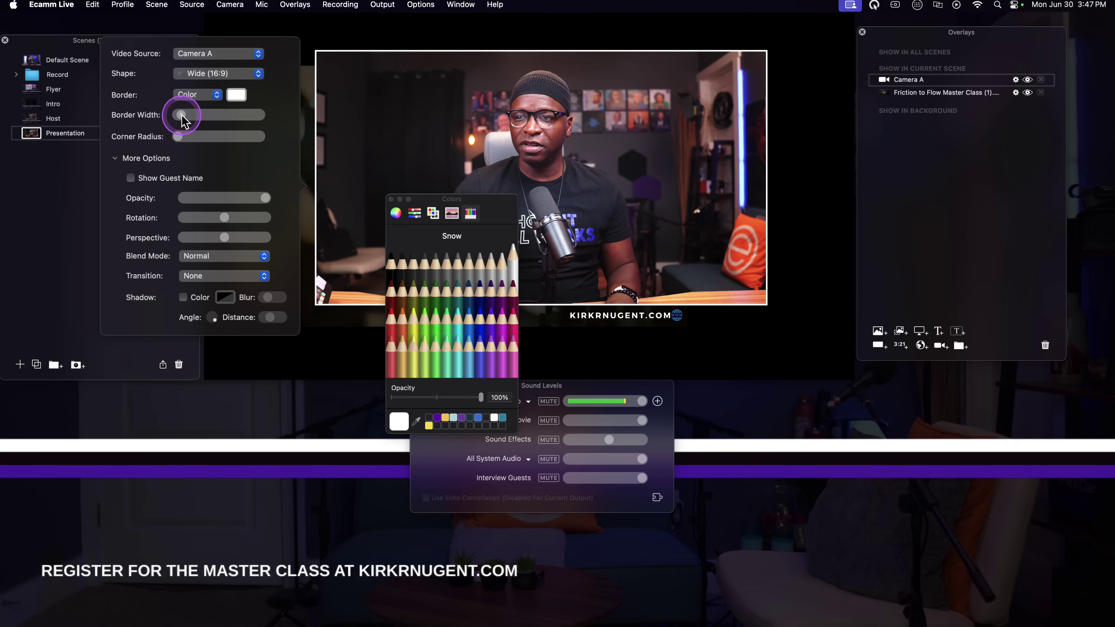
Set the camera overlay's shape to Custom, crop it to a tall frame beside the slides, and nudge the slide overlay left
{"action": "left_click", "coordinate": [214, 69]}
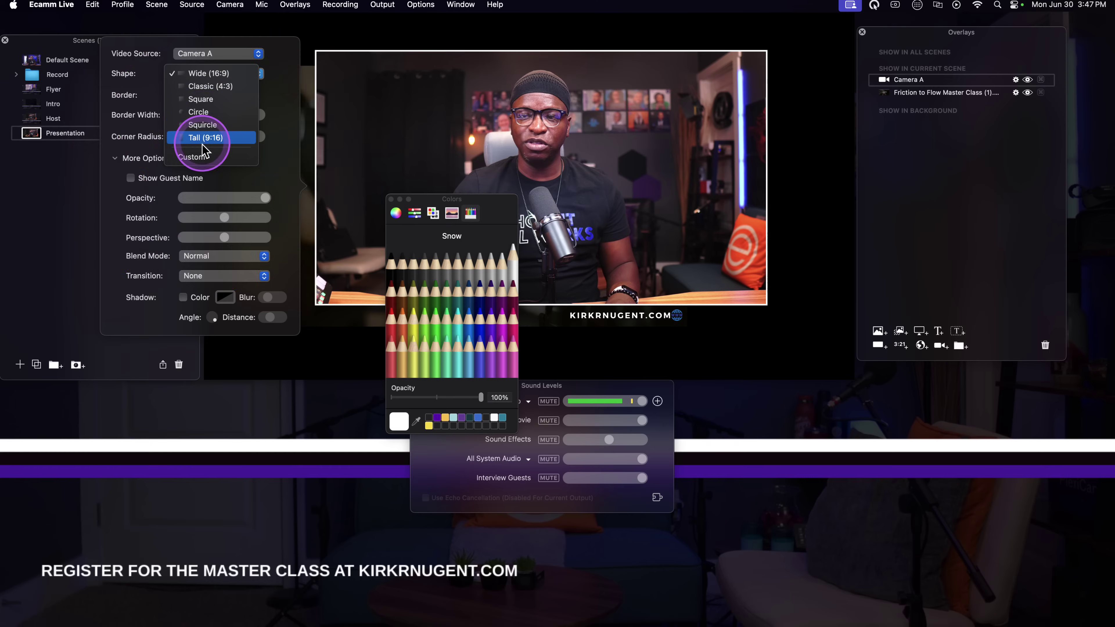
{"action": "left_click", "coordinate": [202, 158]}
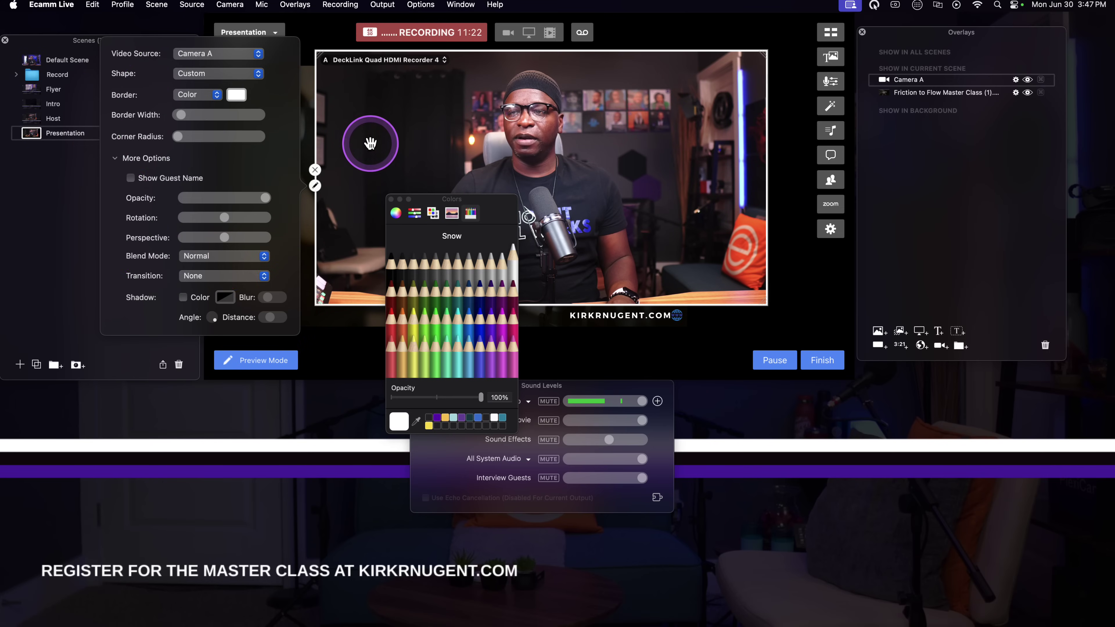
{"action": "left_click_drag", "start_coordinate": [319, 132], "coordinate": [720, 181]}
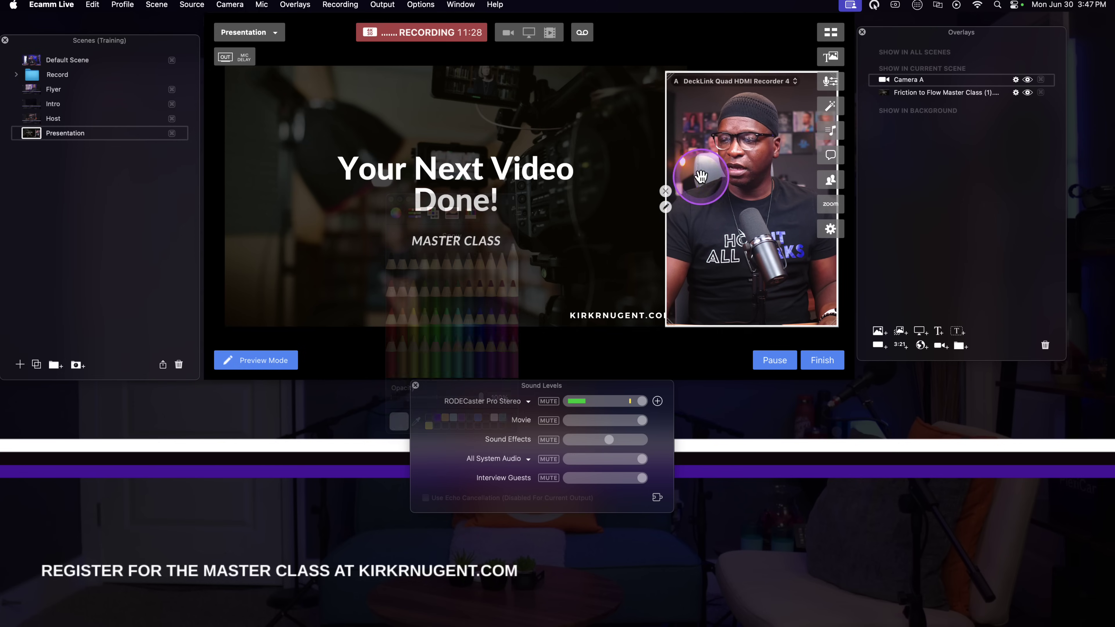
{"action": "left_click_drag", "start_coordinate": [473, 169], "coordinate": [466, 179]}
{"action": "left_click", "coordinate": [705, 188]}
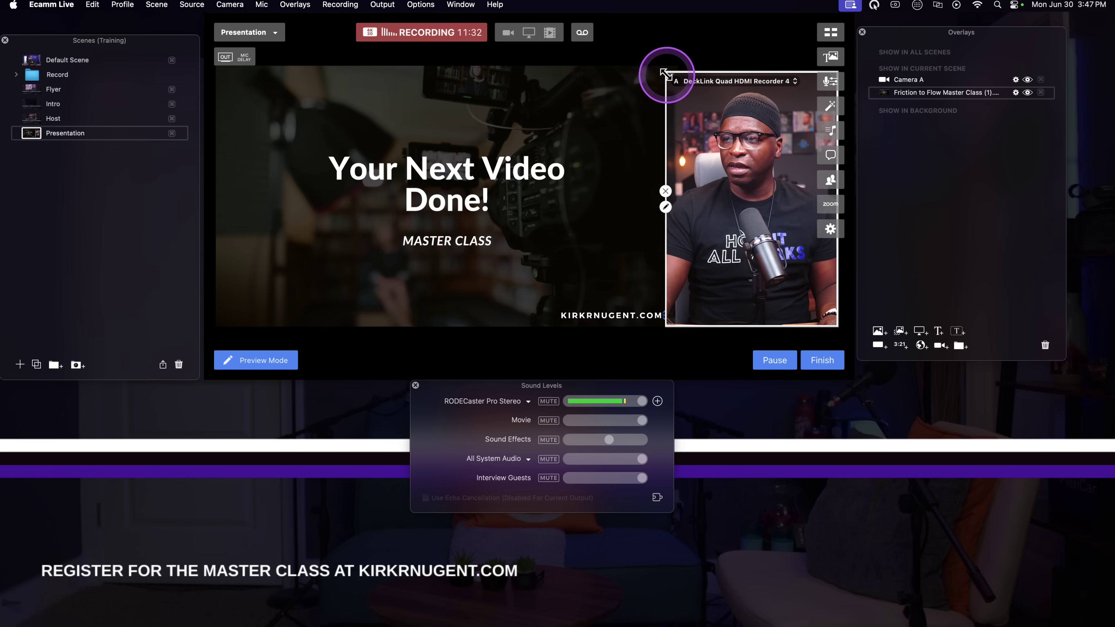
Shrink the camera overlay and center it in the empty space beside the slides
{"action": "left_click_drag", "start_coordinate": [667, 75], "coordinate": [710, 113]}
{"action": "left_click_drag", "start_coordinate": [751, 145], "coordinate": [778, 156]}
{"action": "left_click", "coordinate": [598, 168]}
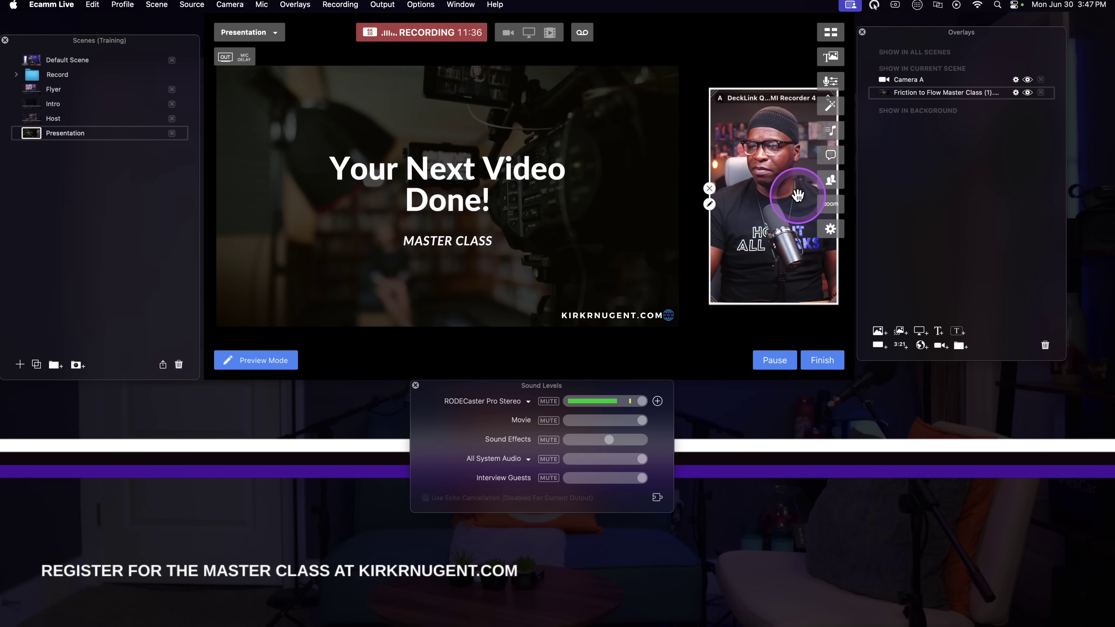
{"action": "left_click_drag", "start_coordinate": [777, 198], "coordinate": [770, 198]}
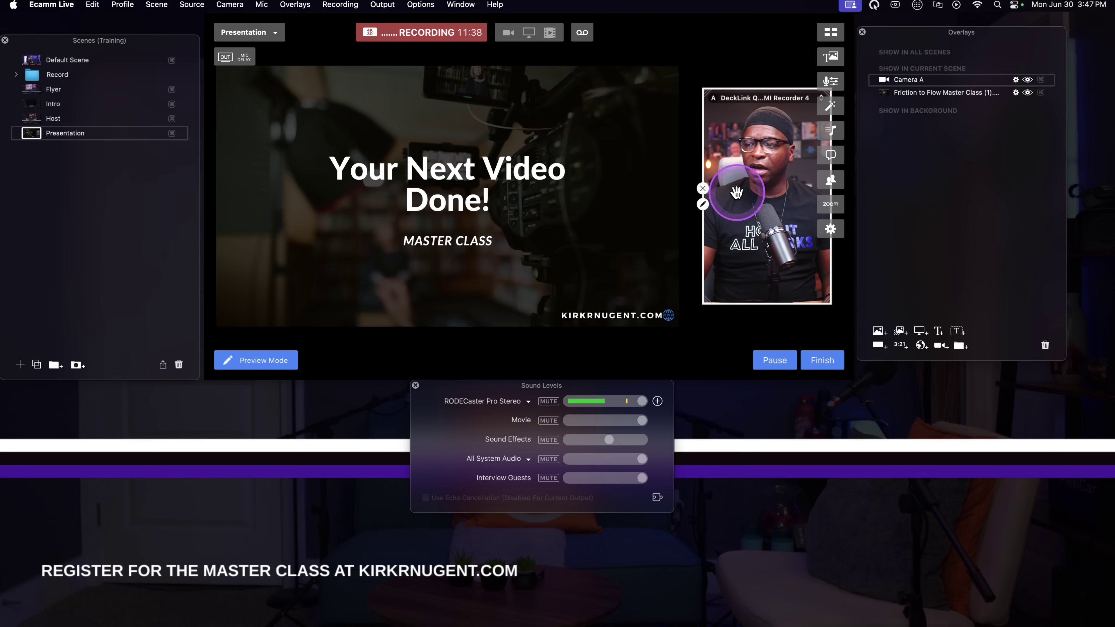
Give the slide overlay a slight positive perspective tilt so it angles toward the camera overlay
{"action": "left_click", "coordinate": [563, 180]}
{"action": "left_click", "coordinate": [216, 204]}
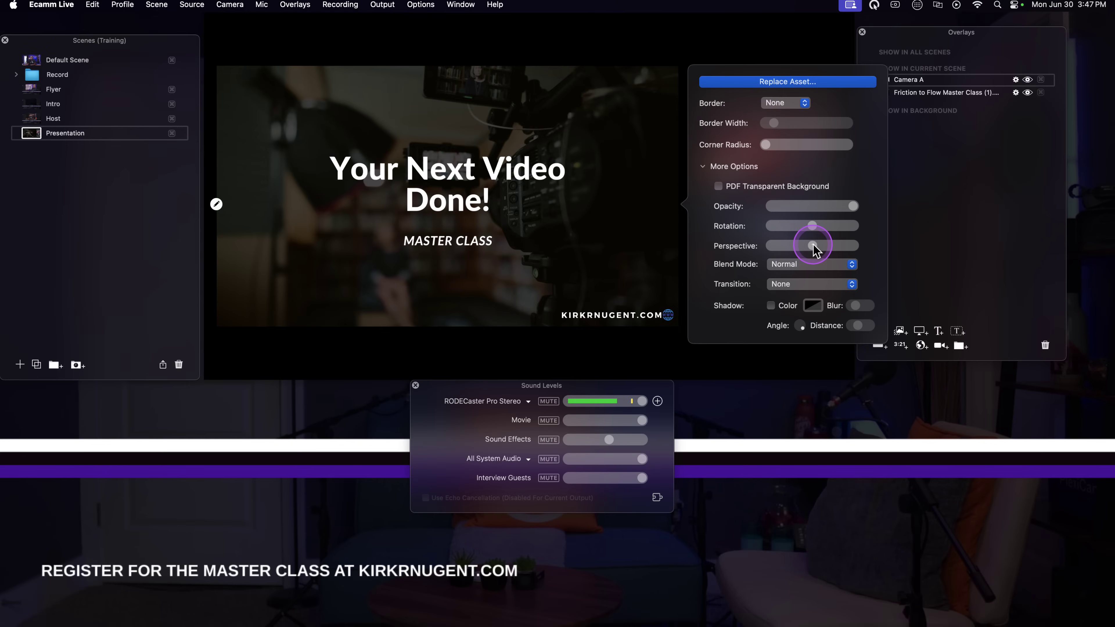
{"action": "left_click_drag", "start_coordinate": [813, 245], "coordinate": [816, 247]}
{"action": "left_click", "coordinate": [597, 222]}
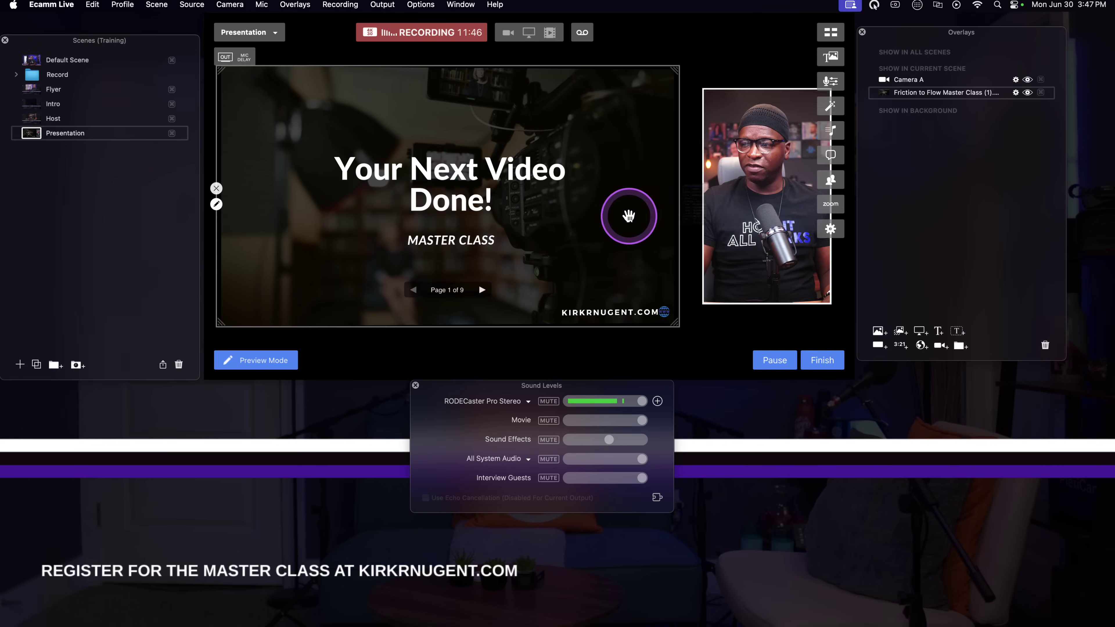
Give the Camera A overlay a slight perspective tilt in the opposite direction to the slides
{"action": "left_click", "coordinate": [733, 220]}
{"action": "left_click", "coordinate": [702, 204]}
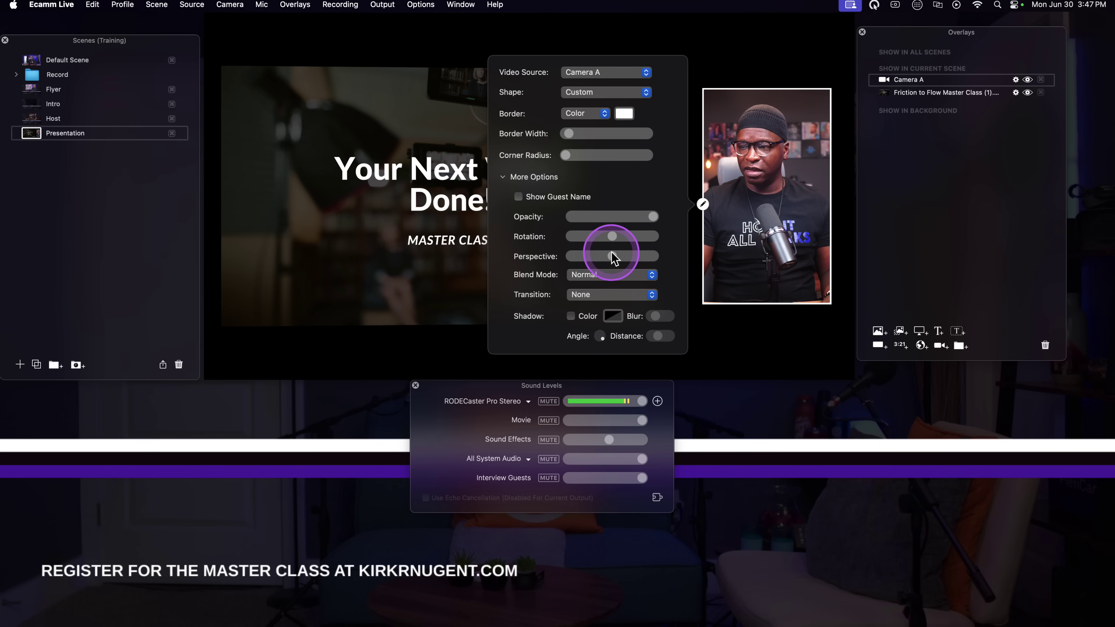
{"action": "left_click_drag", "start_coordinate": [613, 258], "coordinate": [609, 258]}
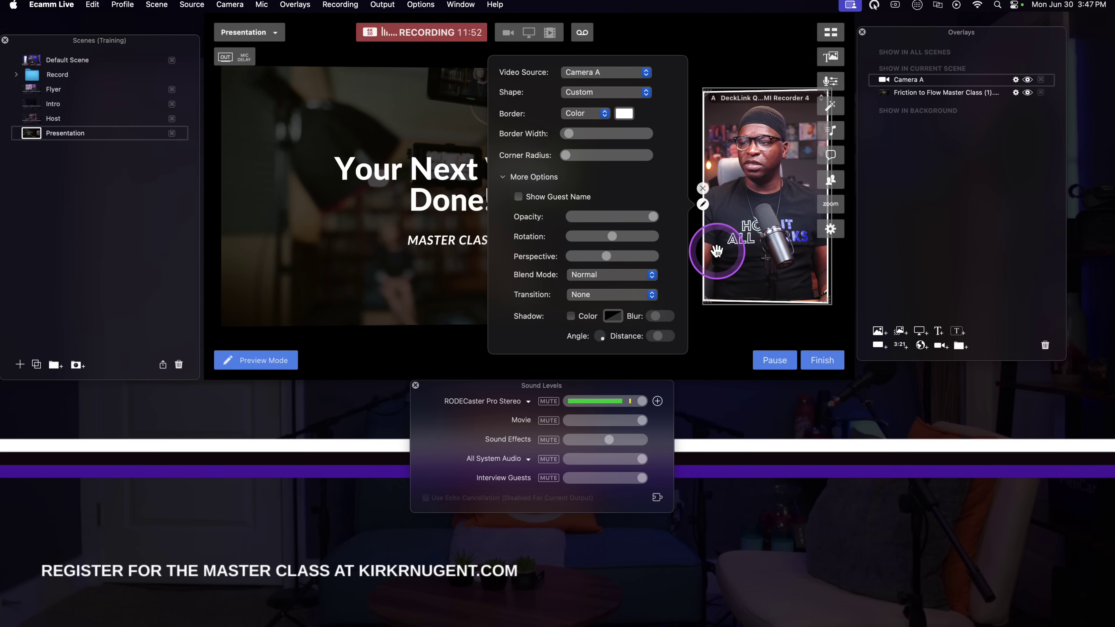
{"action": "left_click", "coordinate": [721, 247]}
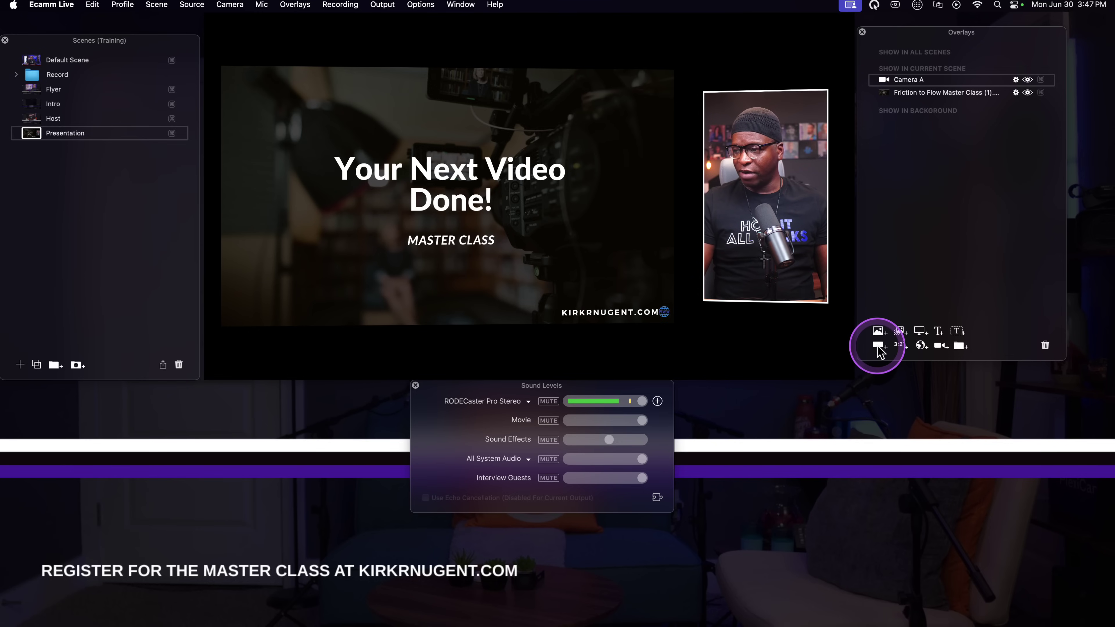
Add YouTube Thumbnails (12).png as an image overlay and place it beneath the camera and slide overlays as the backdrop
{"action": "left_click", "coordinate": [878, 331]}
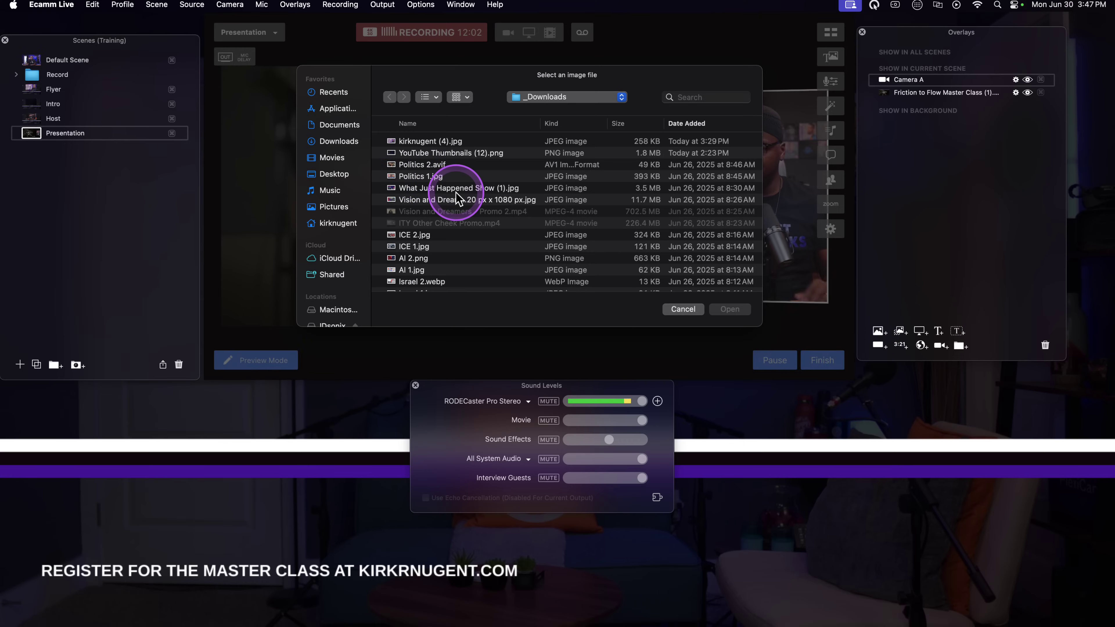
{"action": "left_click", "coordinate": [458, 153]}
{"action": "key", "text": "space"}
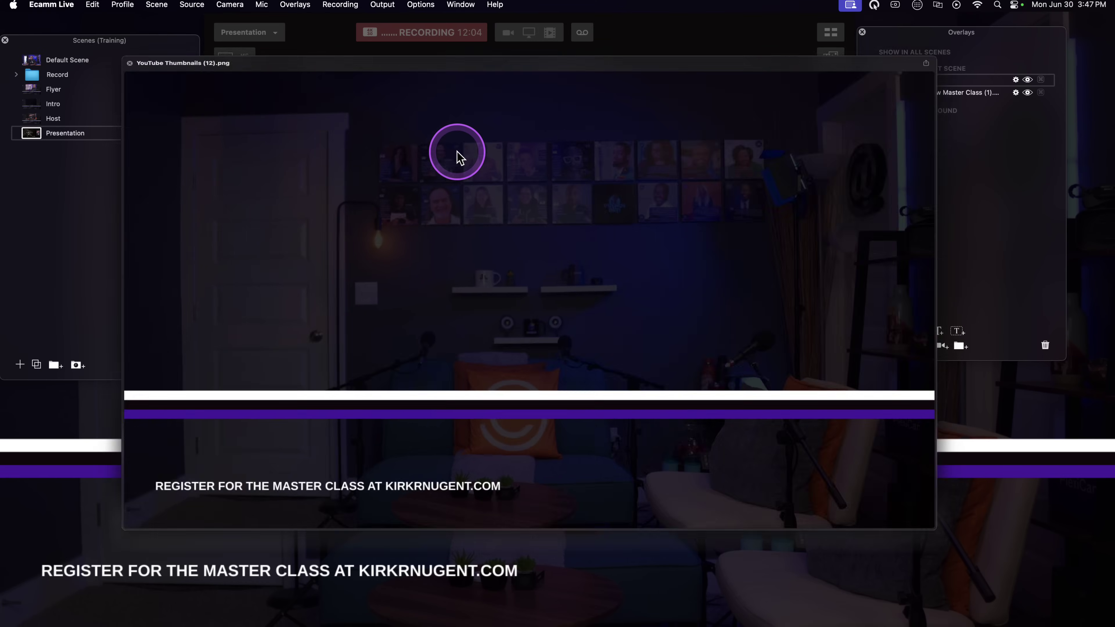
{"action": "key", "text": "space"}
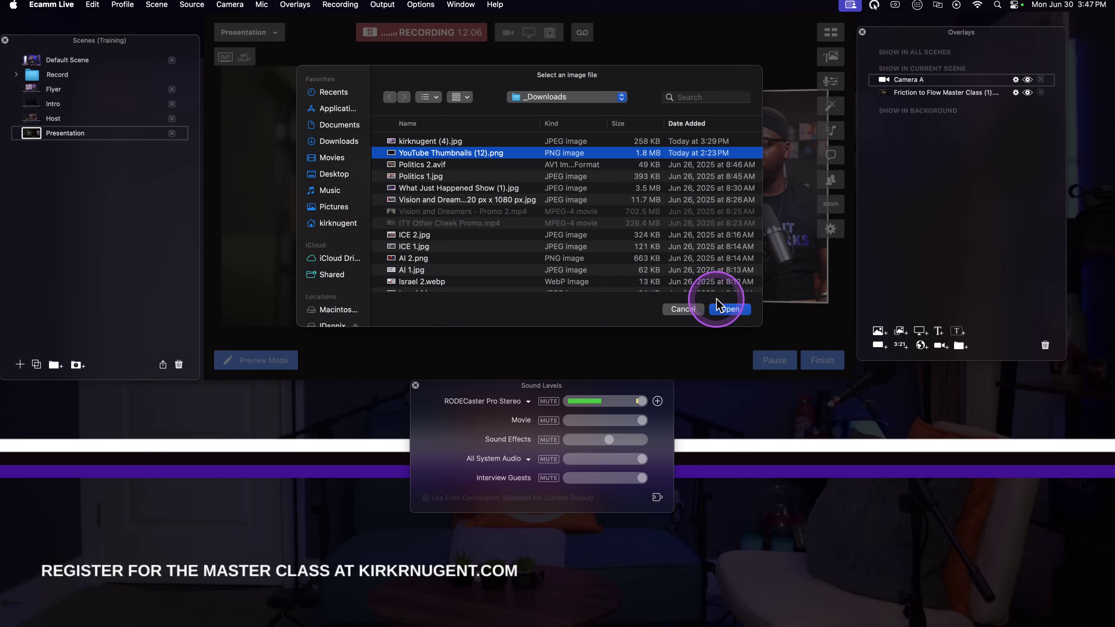
{"action": "left_click", "coordinate": [727, 309]}
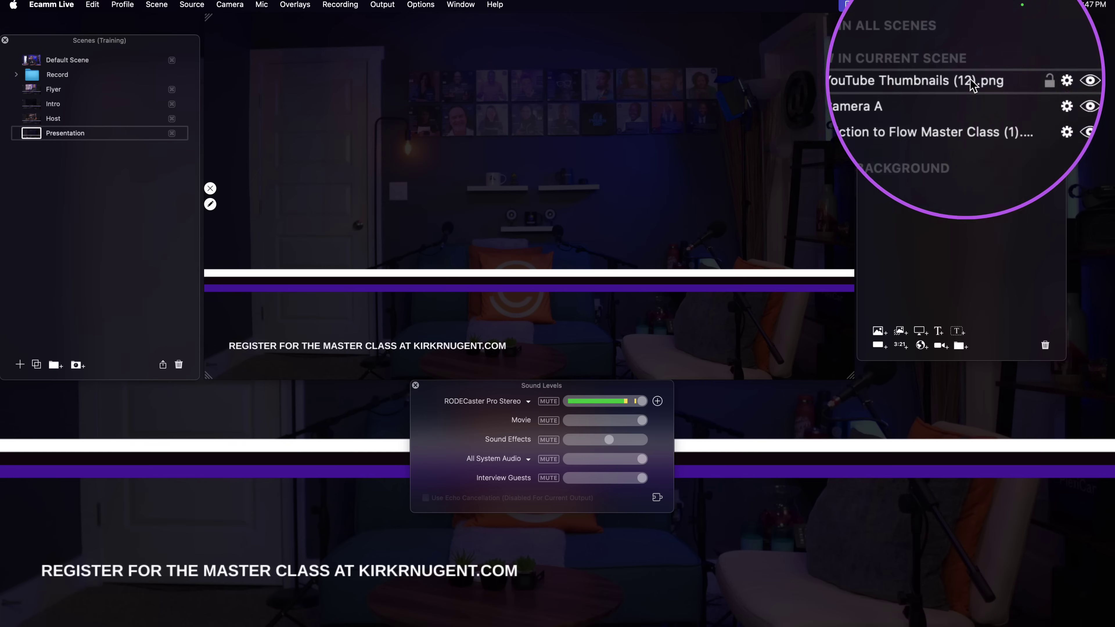
{"action": "left_click_drag", "start_coordinate": [946, 91], "coordinate": [937, 114]}
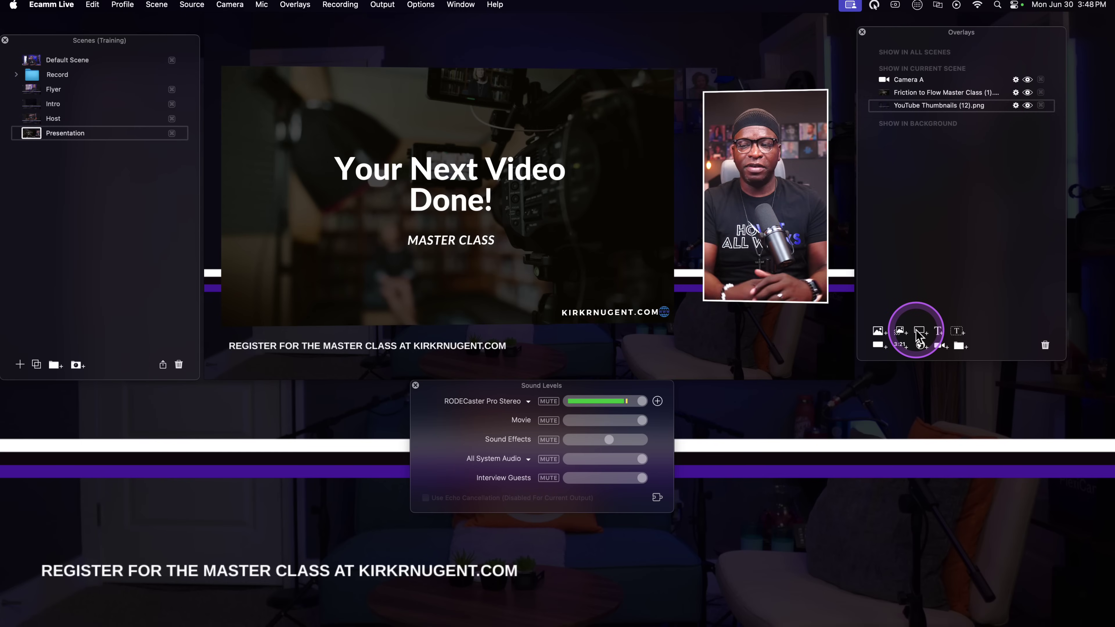
Page forward through the PDF slides in the Presentation scene to check them against the new backdrop
{"action": "mouse_move", "coordinate": [814, 289]}
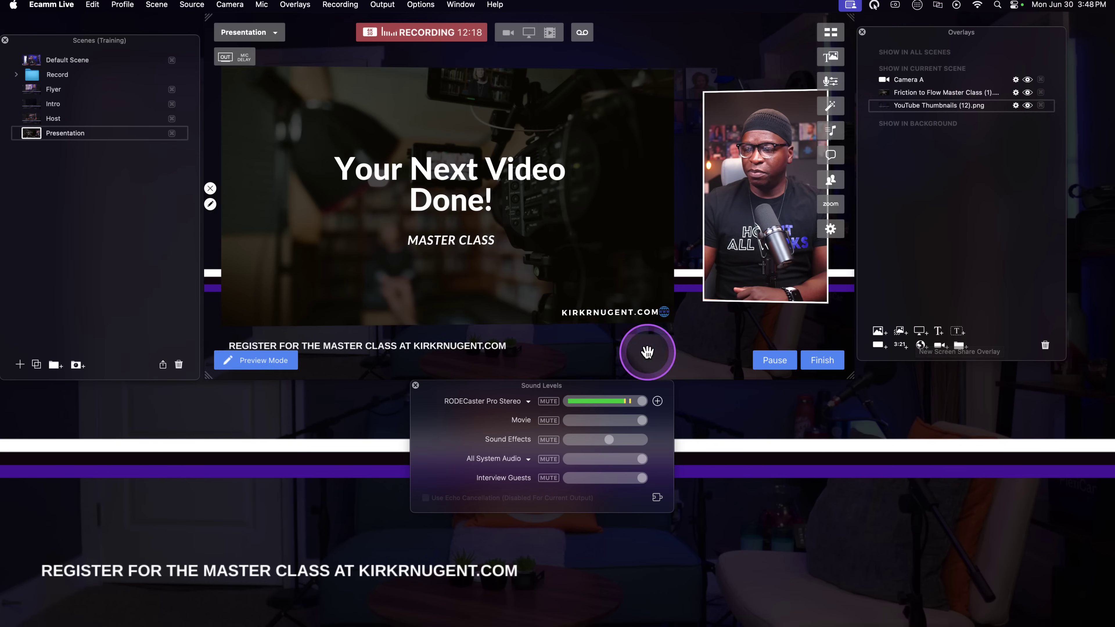
{"action": "mouse_move", "coordinate": [529, 224]}
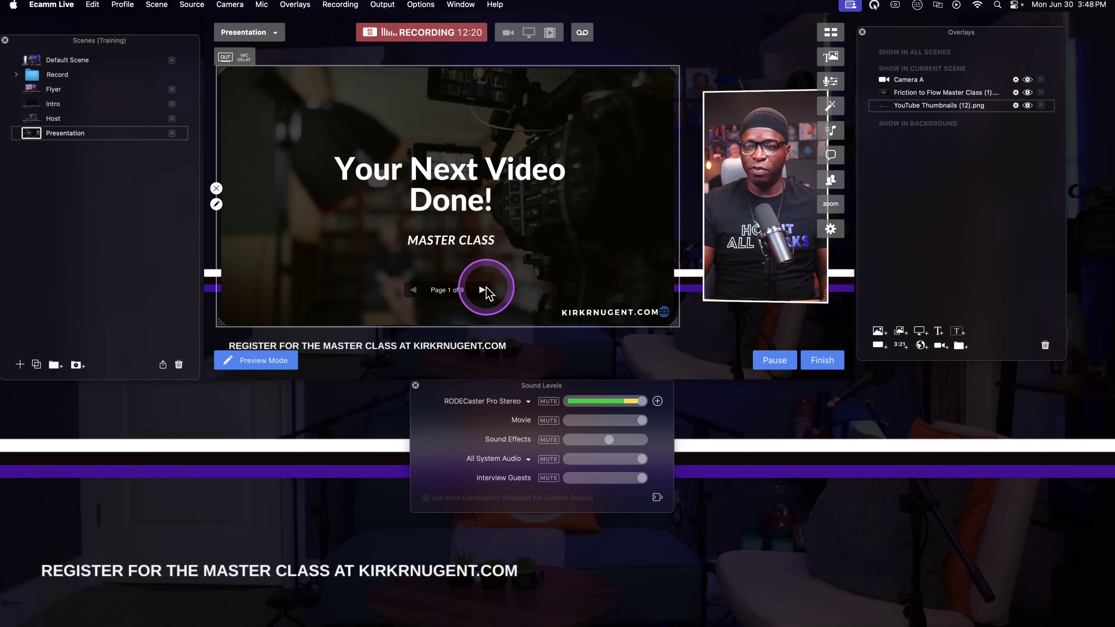
{"action": "left_click", "coordinate": [482, 290]}
{"action": "left_click", "coordinate": [481, 289]}
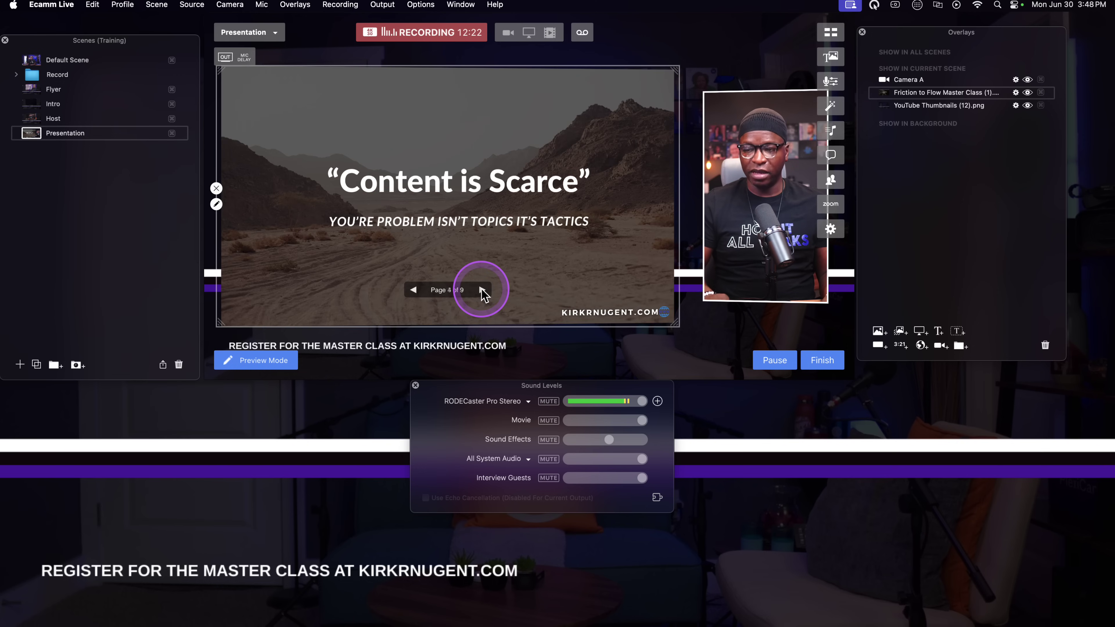
{"action": "left_click", "coordinate": [481, 290]}
{"action": "left_click", "coordinate": [481, 289]}
{"action": "left_click", "coordinate": [481, 289]}
{"action": "left_click", "coordinate": [481, 289]}
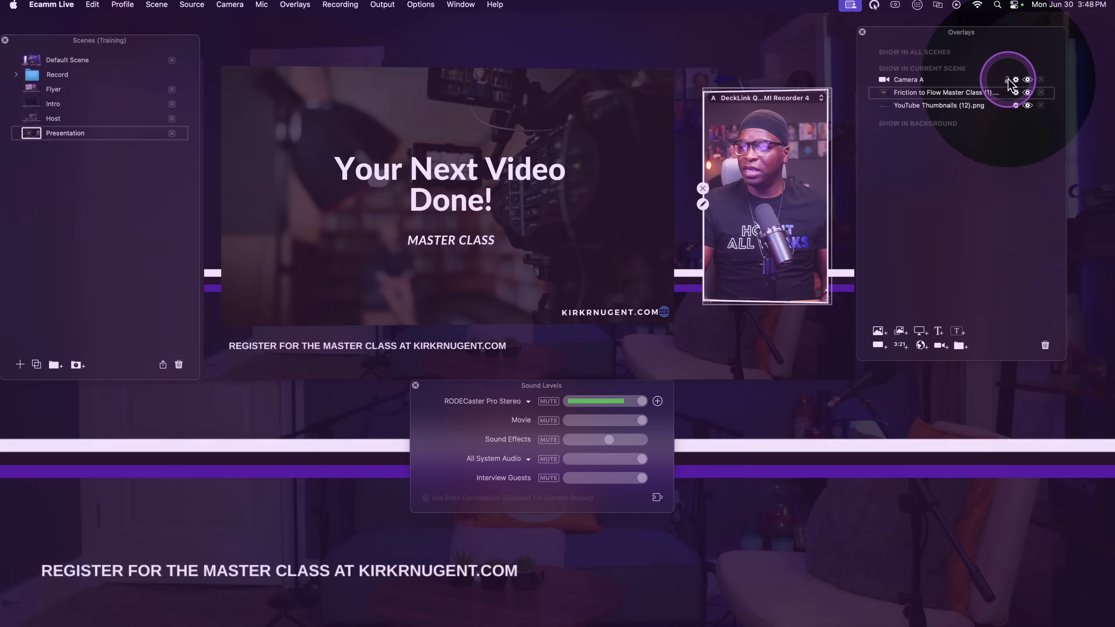
Lock the camera, slide and backdrop image overlays in the Presentation scene
{"action": "left_click", "coordinate": [1007, 79]}
{"action": "left_click", "coordinate": [1007, 93]}
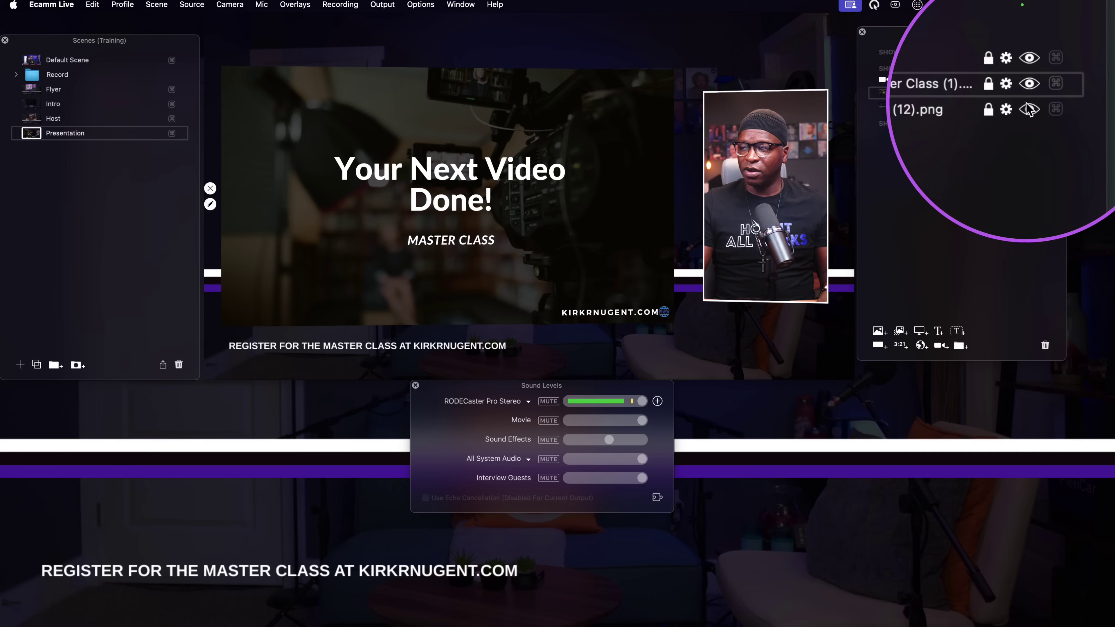
Hide and reshow the backdrop image, the slide overlay and the Camera A overlay one after another
{"action": "left_click", "coordinate": [1027, 106]}
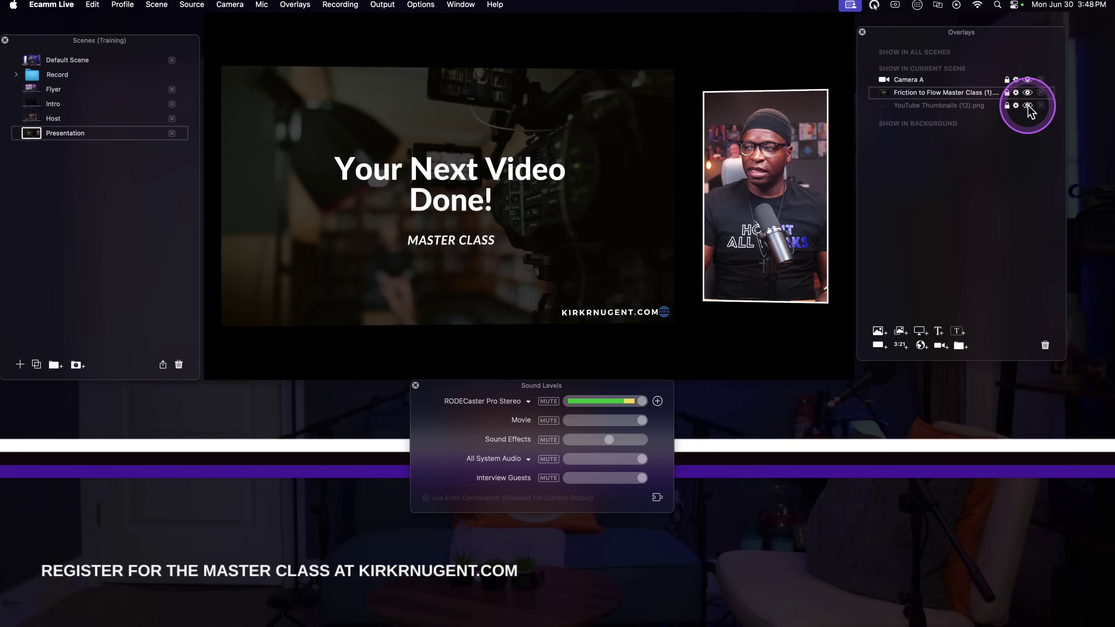
{"action": "left_click", "coordinate": [1028, 106]}
{"action": "left_click", "coordinate": [1028, 92]}
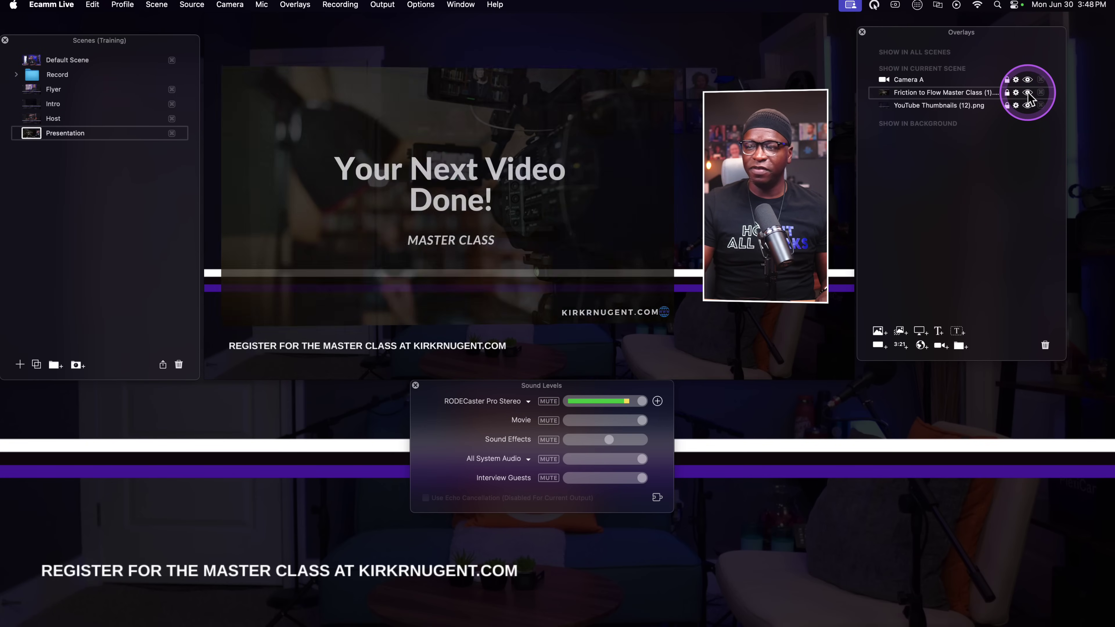
{"action": "left_click", "coordinate": [1028, 92]}
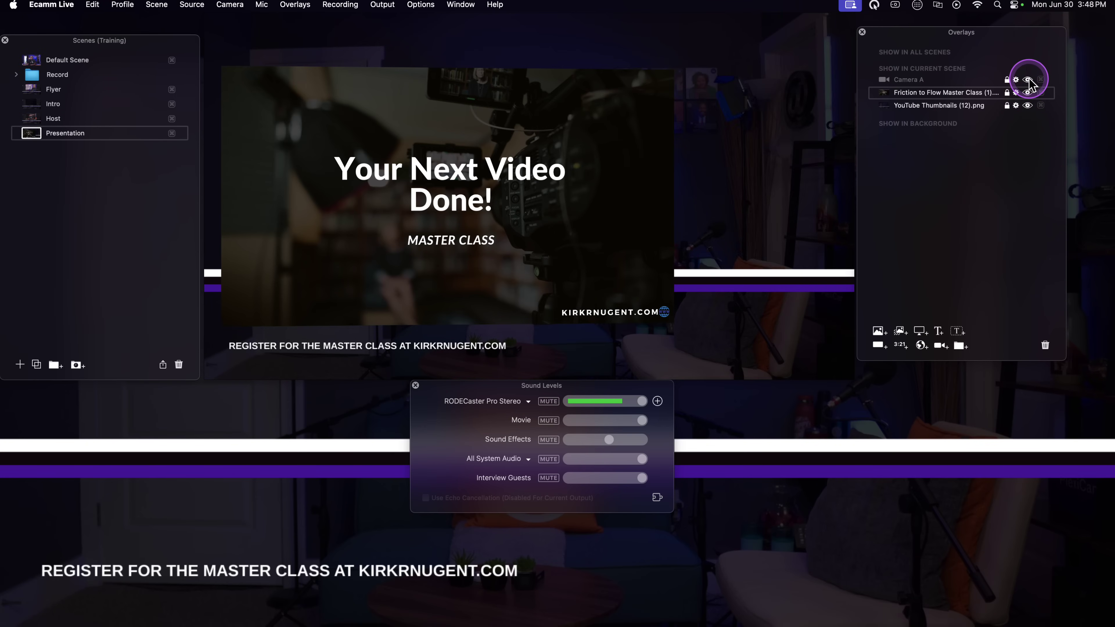
{"action": "left_click", "coordinate": [1028, 80]}
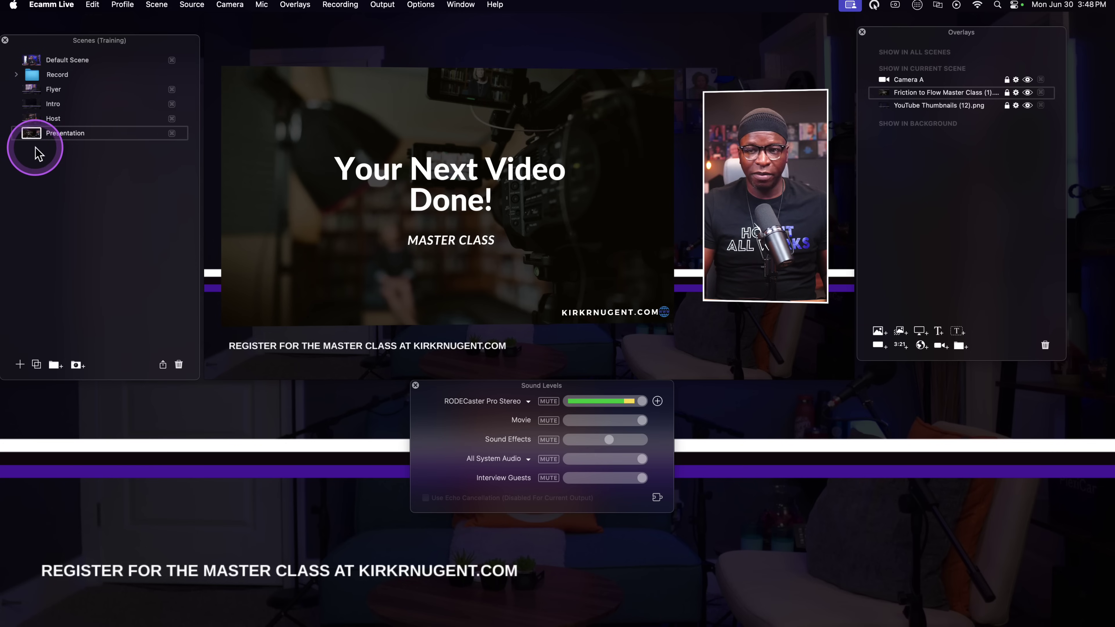
Duplicate the Presentation scene and name the copy Howitallwerks Web
{"action": "mouse_move", "coordinate": [510, 212]}
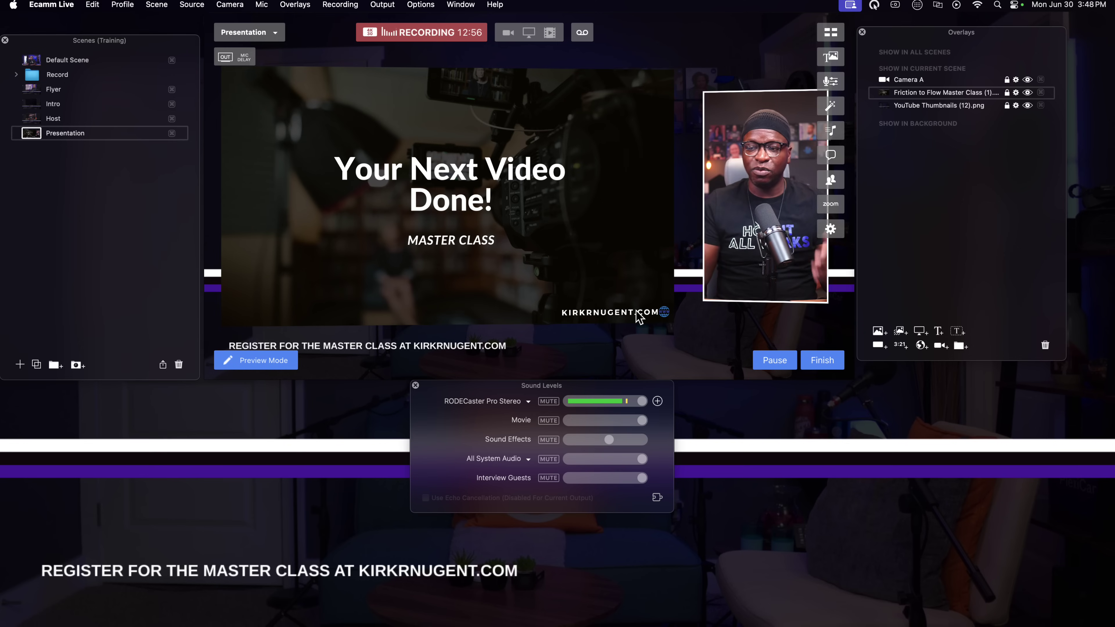
{"action": "mouse_move", "coordinate": [588, 272]}
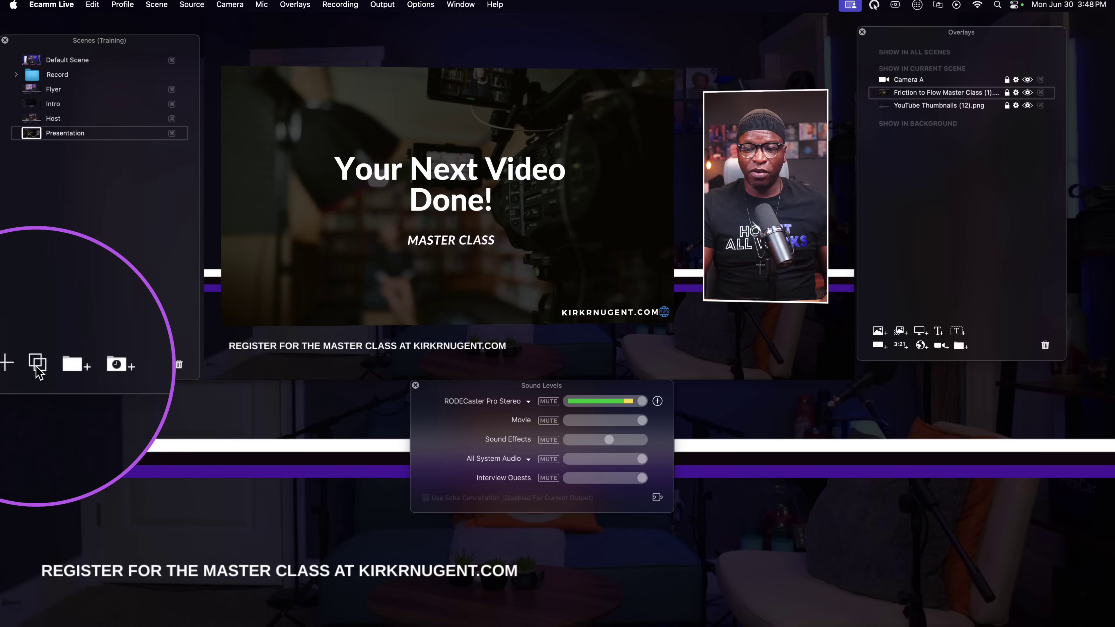
{"action": "mouse_move", "coordinate": [689, 201]}
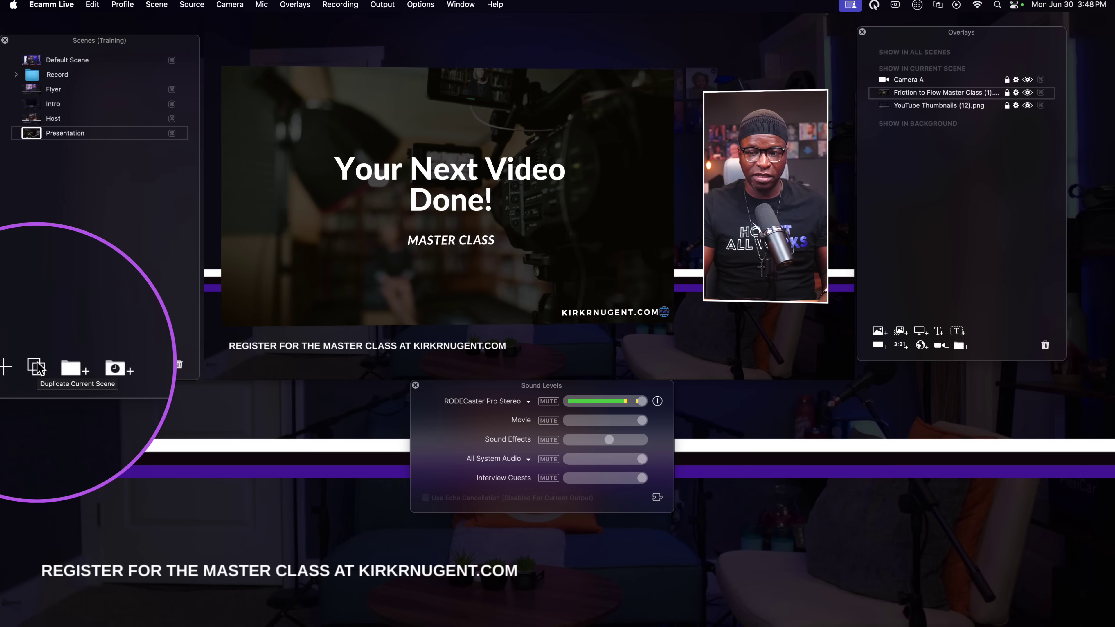
{"action": "left_click", "coordinate": [36, 364]}
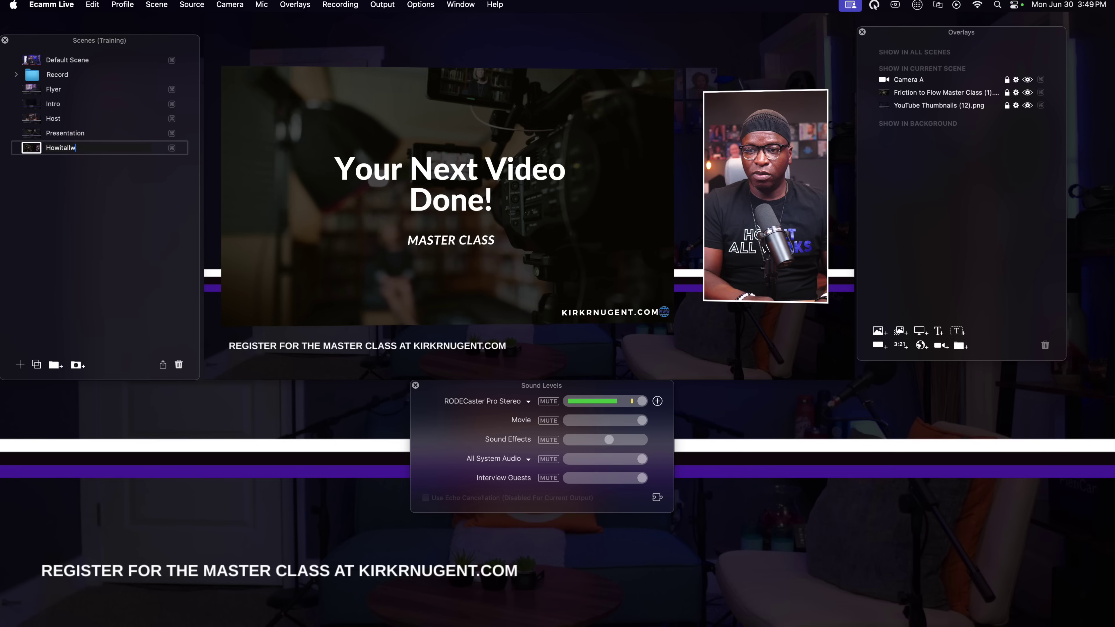
{"action": "type", "text": "Howitallwerks Web"}
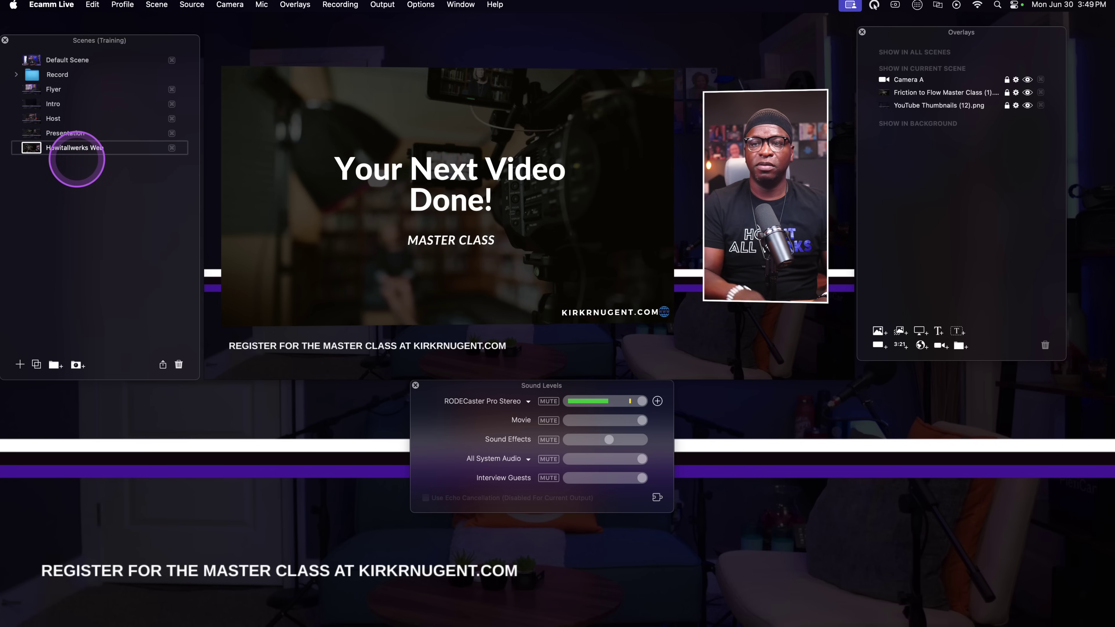
{"action": "key", "text": "Return"}
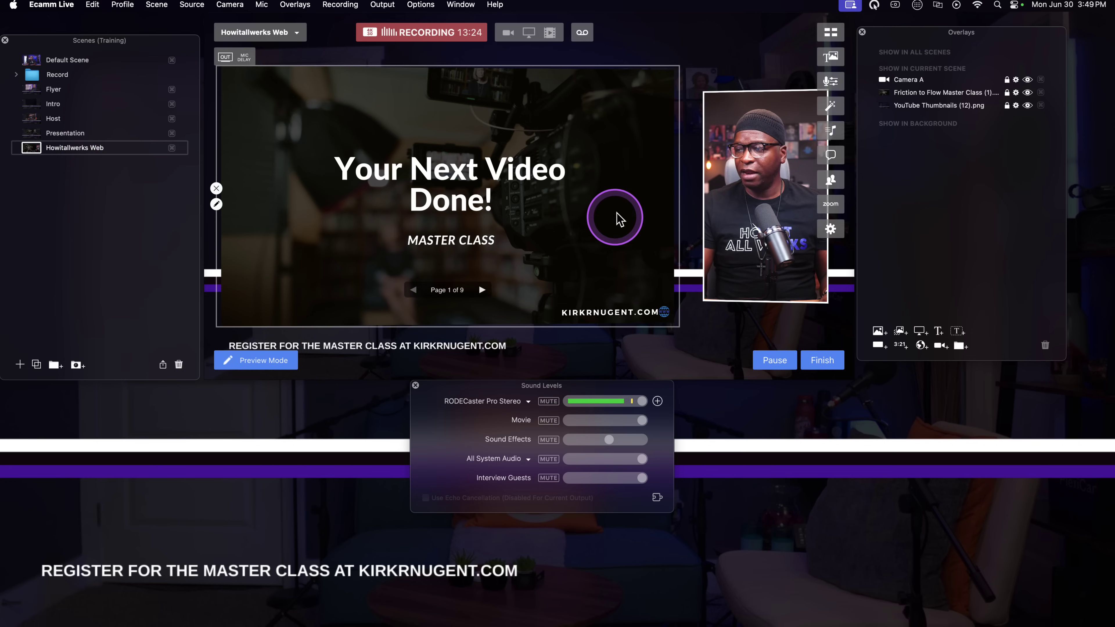
{"action": "mouse_move", "coordinate": [759, 196]}
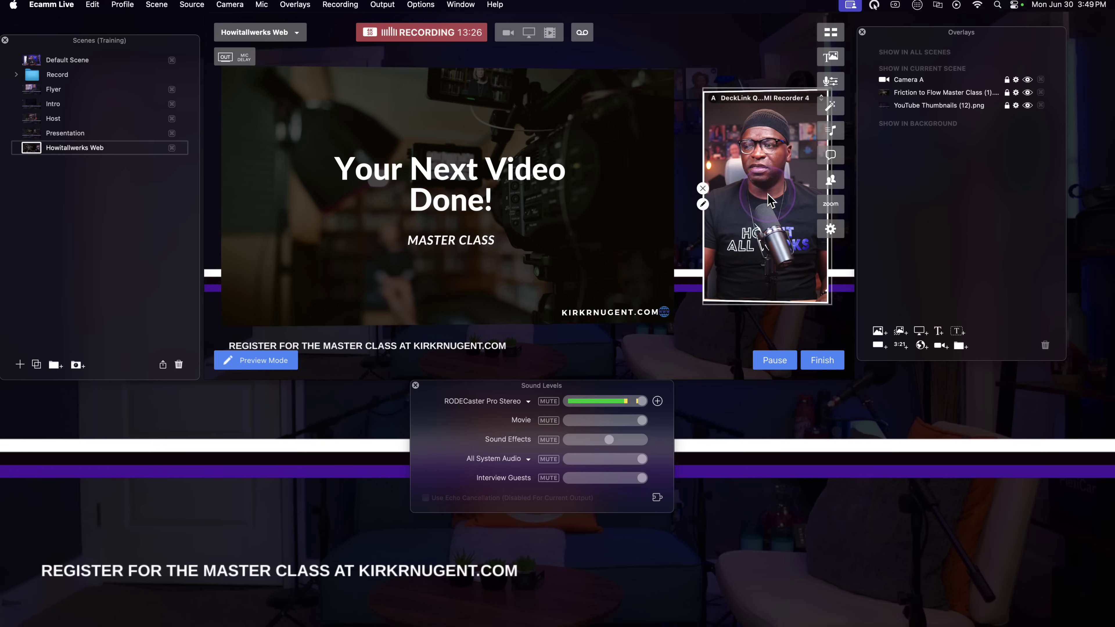
{"action": "mouse_move", "coordinate": [306, 155]}
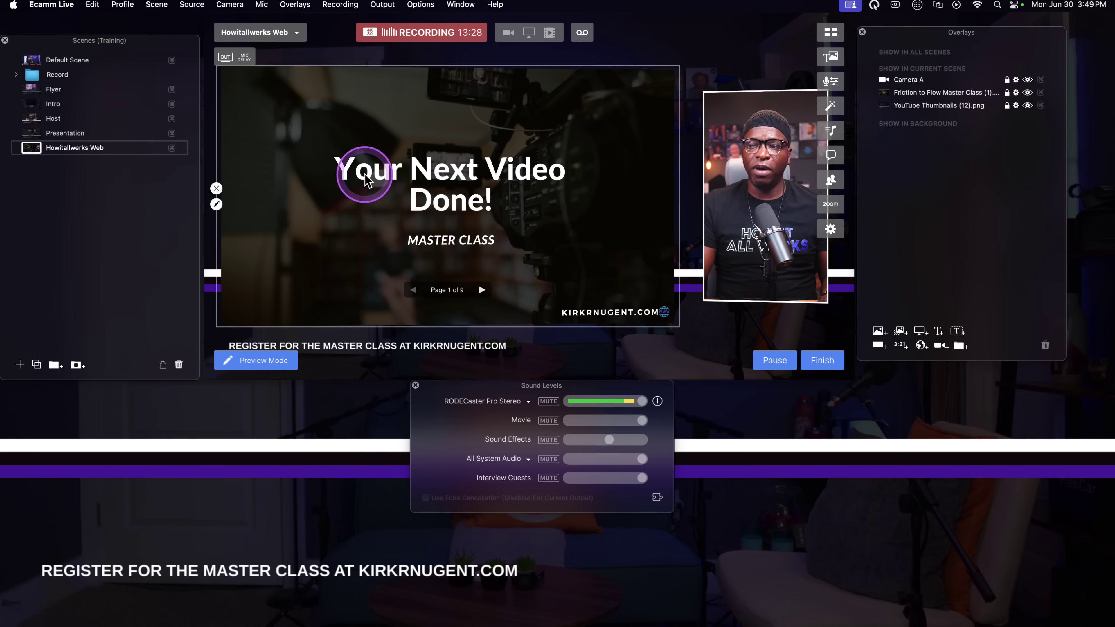
{"action": "left_click", "coordinate": [958, 89]}
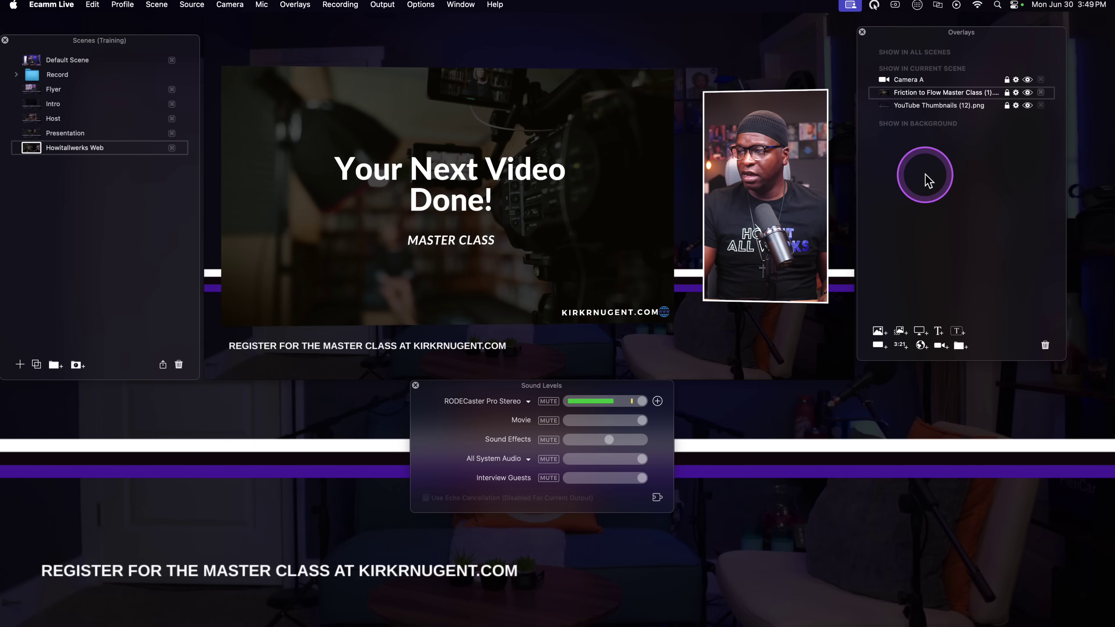
{"action": "mouse_move", "coordinate": [552, 200]}
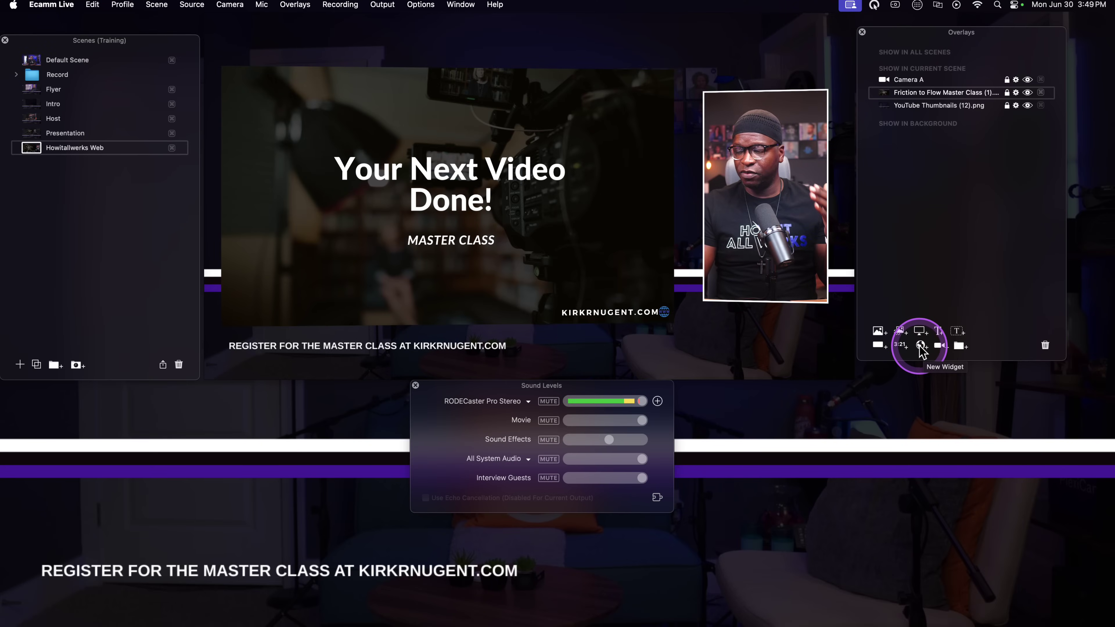
{"action": "left_click", "coordinate": [921, 348]}
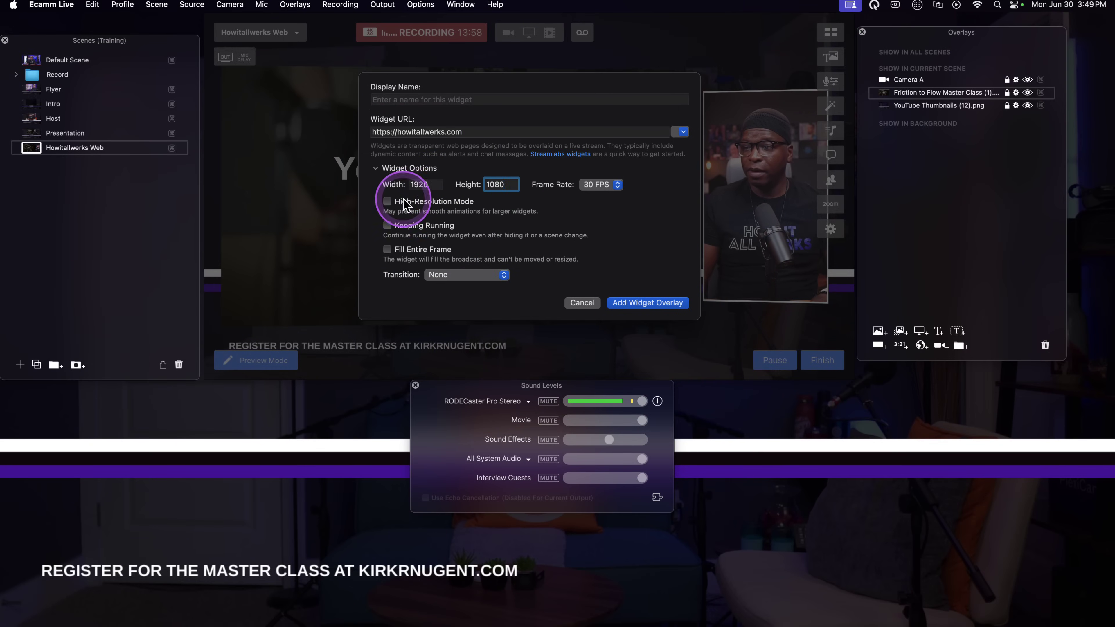
{"action": "left_click", "coordinate": [429, 205]}
{"action": "left_click", "coordinate": [432, 229]}
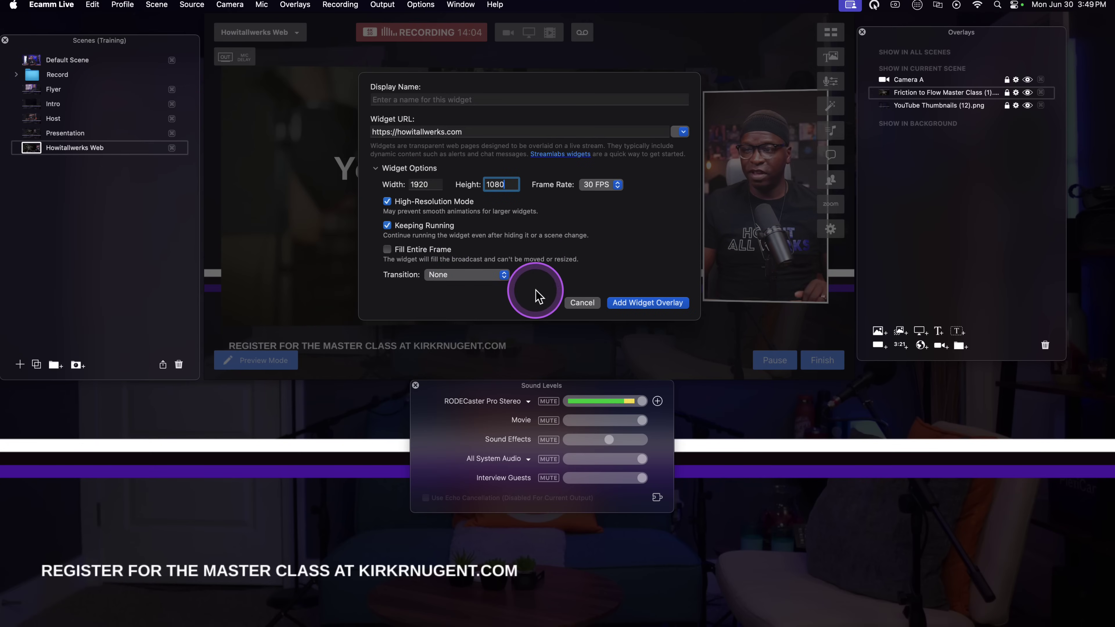
{"action": "left_click", "coordinate": [638, 302]}
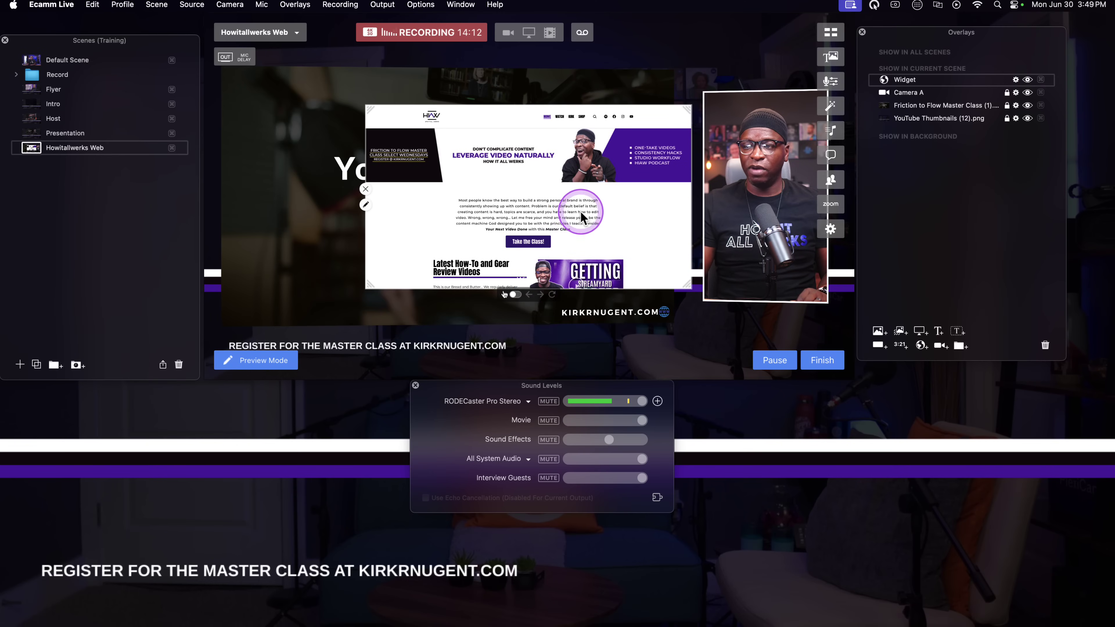
Move and enlarge the website widget so it covers the slide area beside the camera, and place it below Camera A in the overlay order
{"action": "left_click_drag", "start_coordinate": [578, 212], "coordinate": [438, 173]}
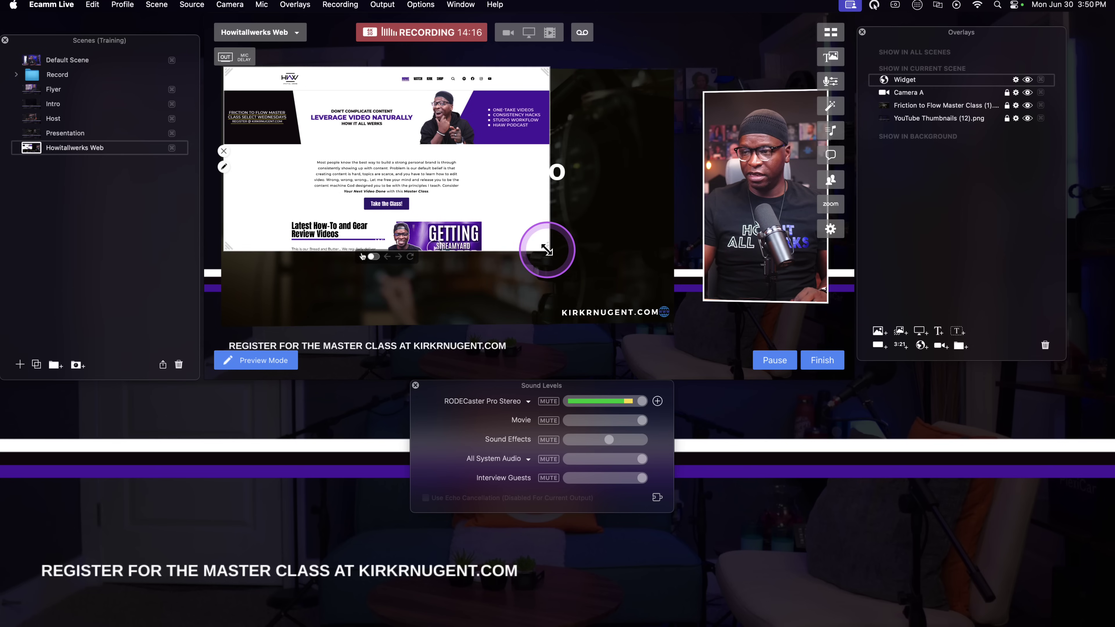
{"action": "left_click_drag", "start_coordinate": [549, 251], "coordinate": [677, 326]}
{"action": "mouse_move", "coordinate": [563, 230]}
{"action": "left_mouse_down"}
{"action": "mouse_move", "coordinate": [563, 240]}
{"action": "mouse_move", "coordinate": [558, 232]}
{"action": "left_mouse_up"}
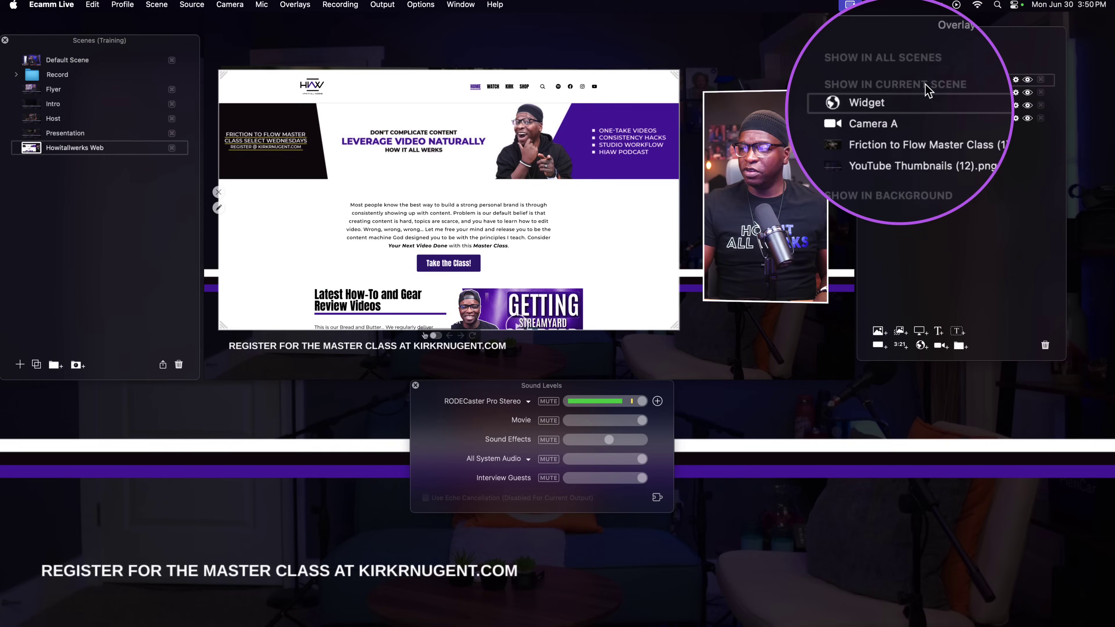
{"action": "left_click_drag", "start_coordinate": [915, 83], "coordinate": [917, 93]}
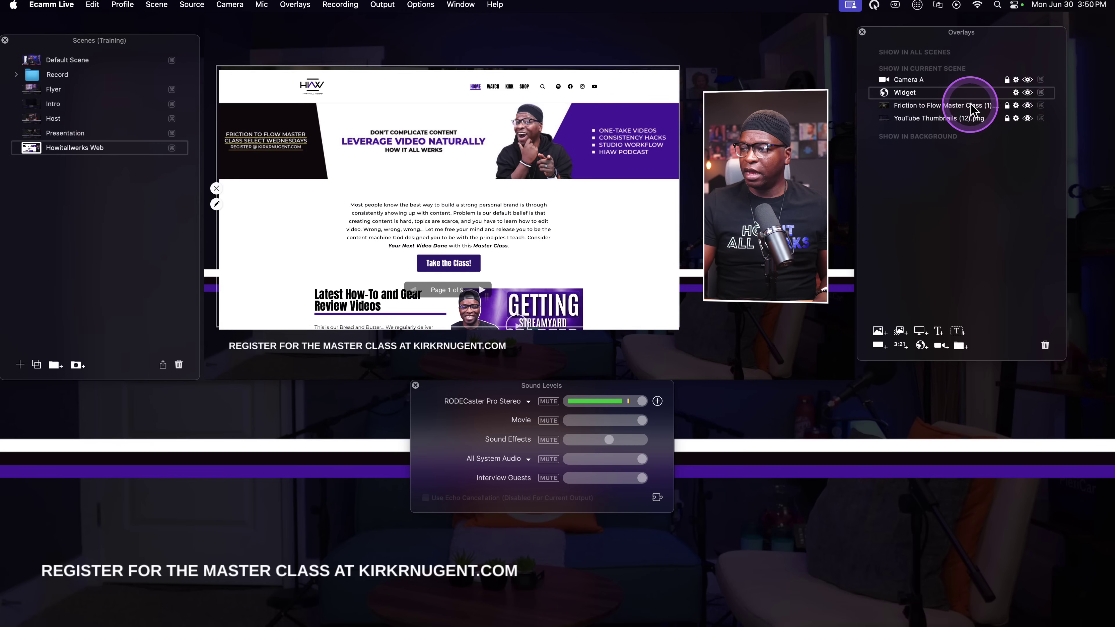
Hide the Widget overlay and give the Friction to Flow Master Class slide overlay a thin Snow-white color border
{"action": "left_click", "coordinate": [1027, 93]}
{"action": "right_click", "coordinate": [445, 145]}
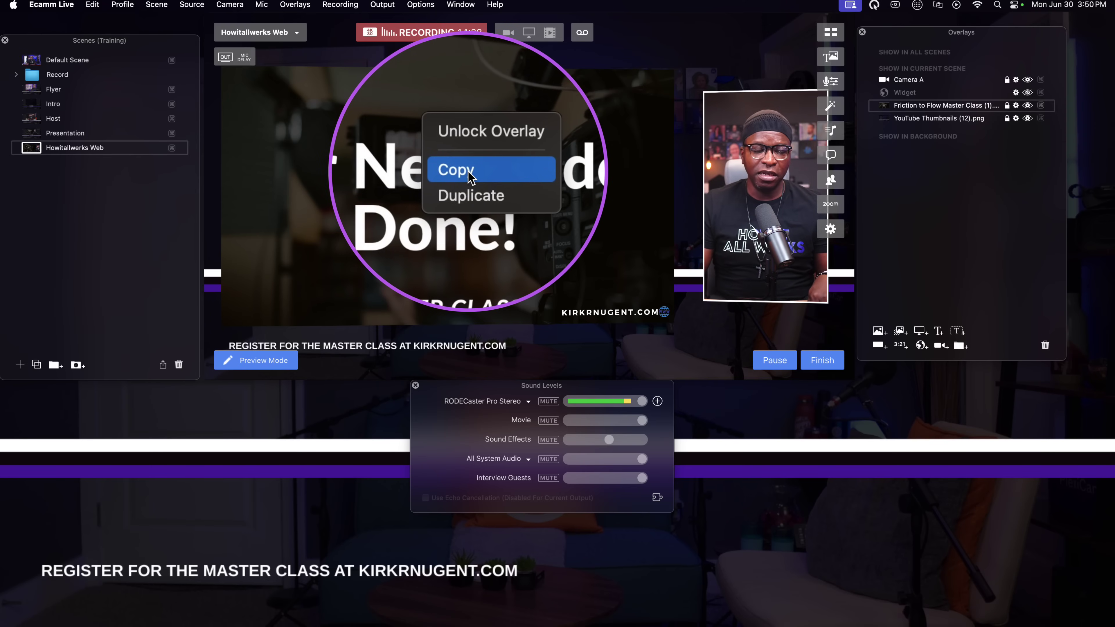
{"action": "left_click", "coordinate": [469, 171]}
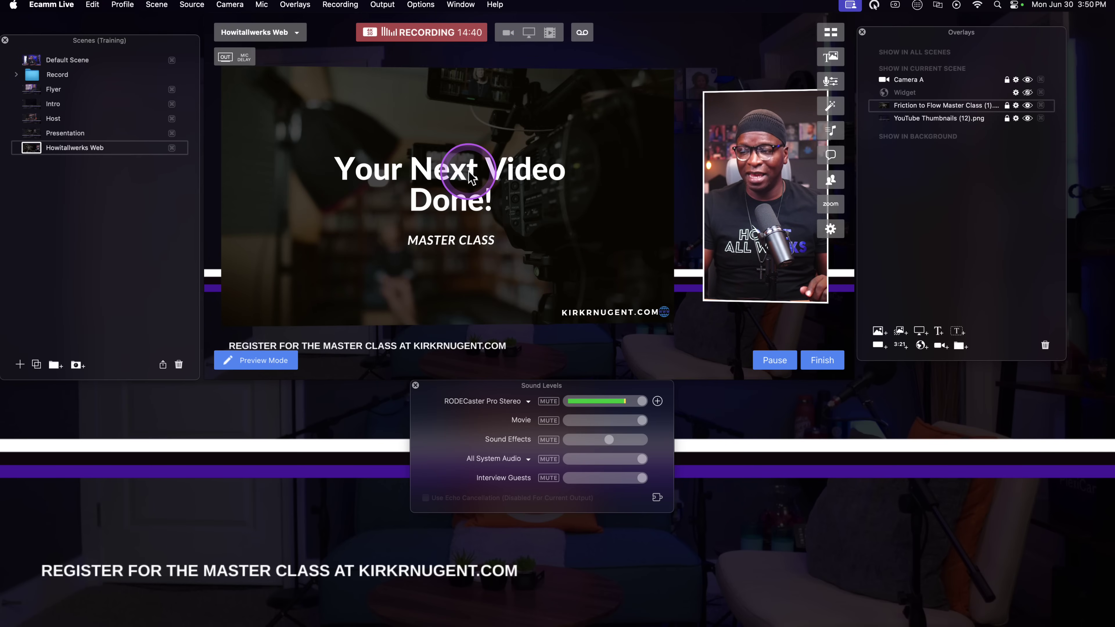
{"action": "left_click", "coordinate": [216, 203]}
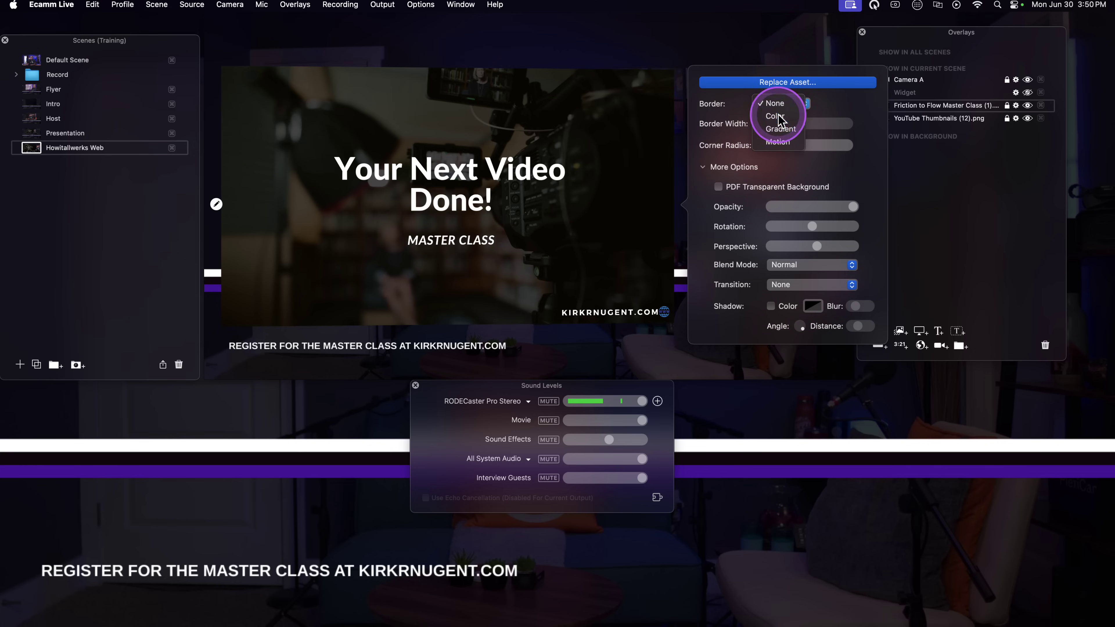
{"action": "left_click", "coordinate": [777, 115]}
{"action": "left_click", "coordinate": [823, 104]}
{"action": "left_click", "coordinate": [512, 264]}
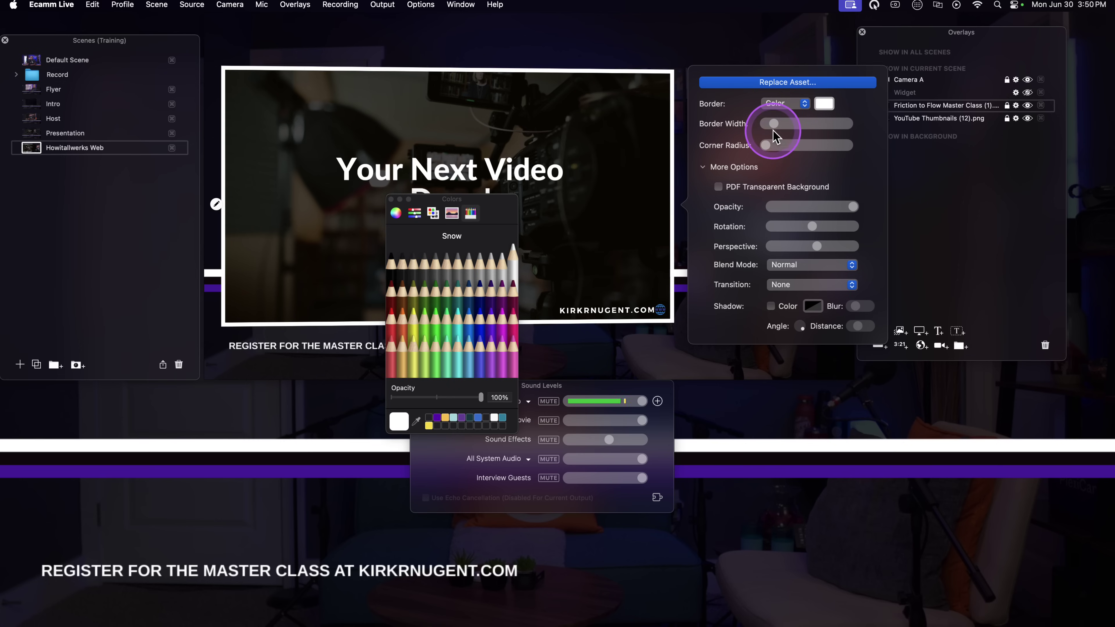
{"action": "left_click_drag", "start_coordinate": [773, 130], "coordinate": [766, 130]}
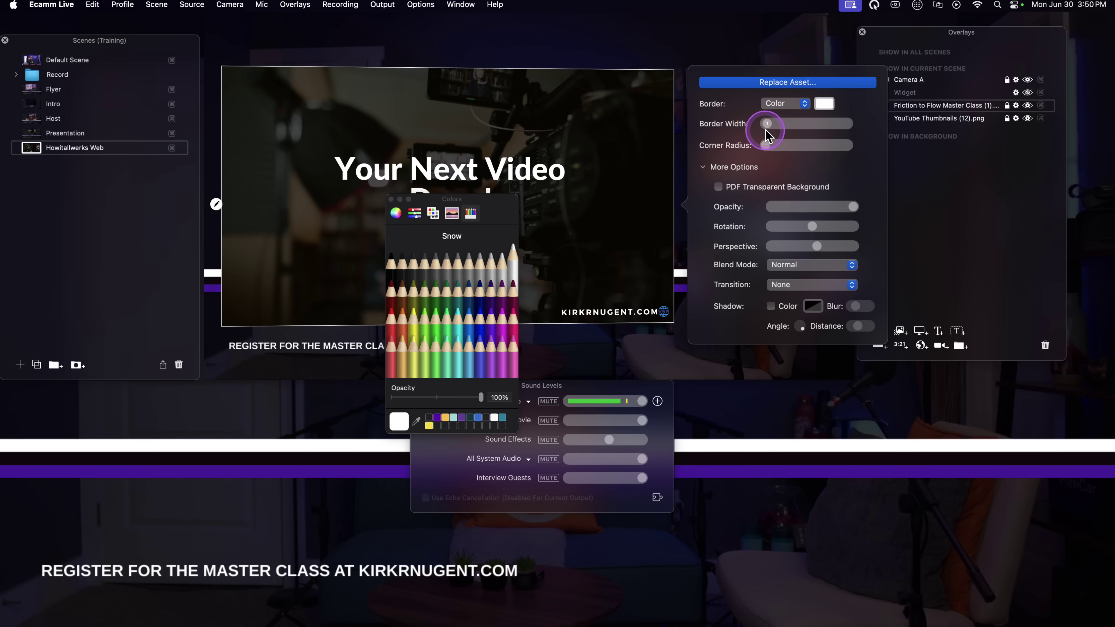
Set the slide overlay's transition to Fly In From Top and close its settings
{"action": "left_click", "coordinate": [777, 285]}
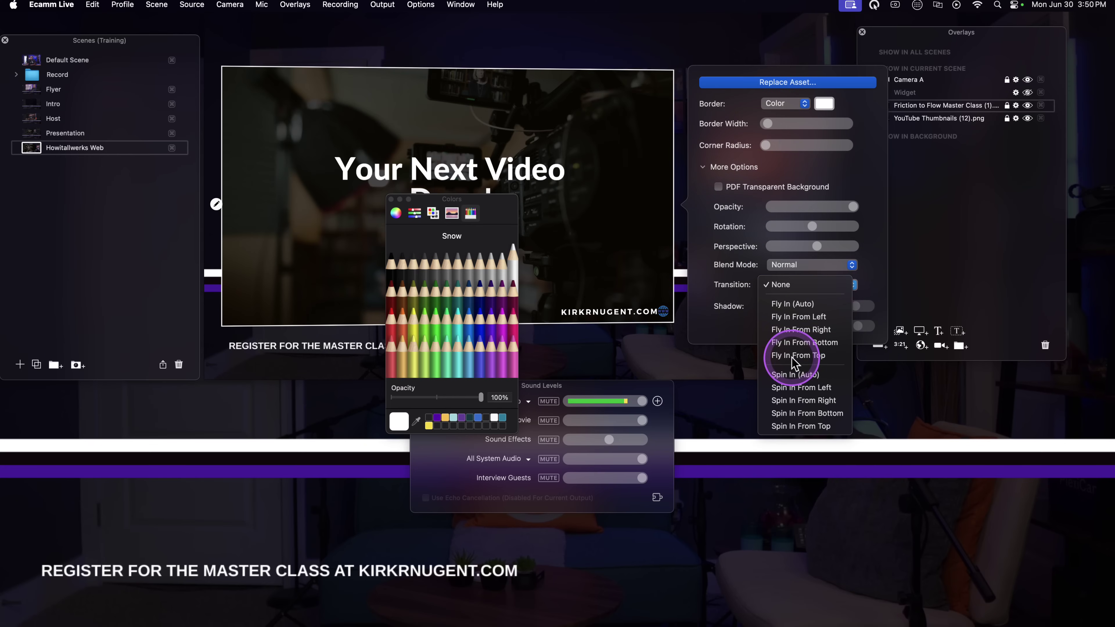
{"action": "left_click", "coordinate": [791, 357]}
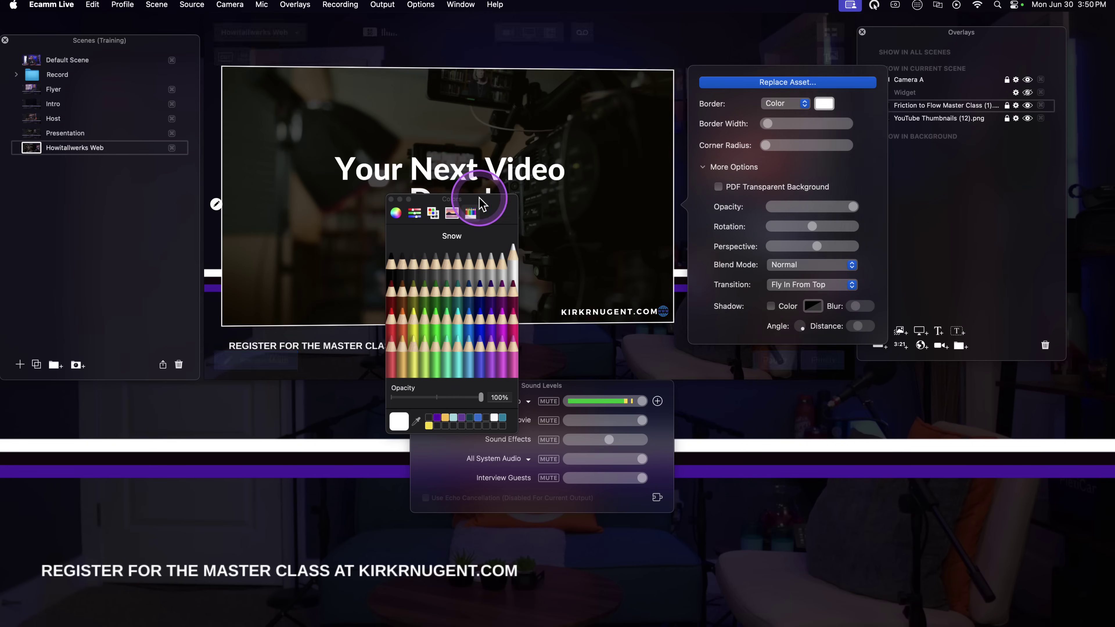
{"action": "left_click", "coordinate": [395, 193]}
{"action": "left_click", "coordinate": [216, 204]}
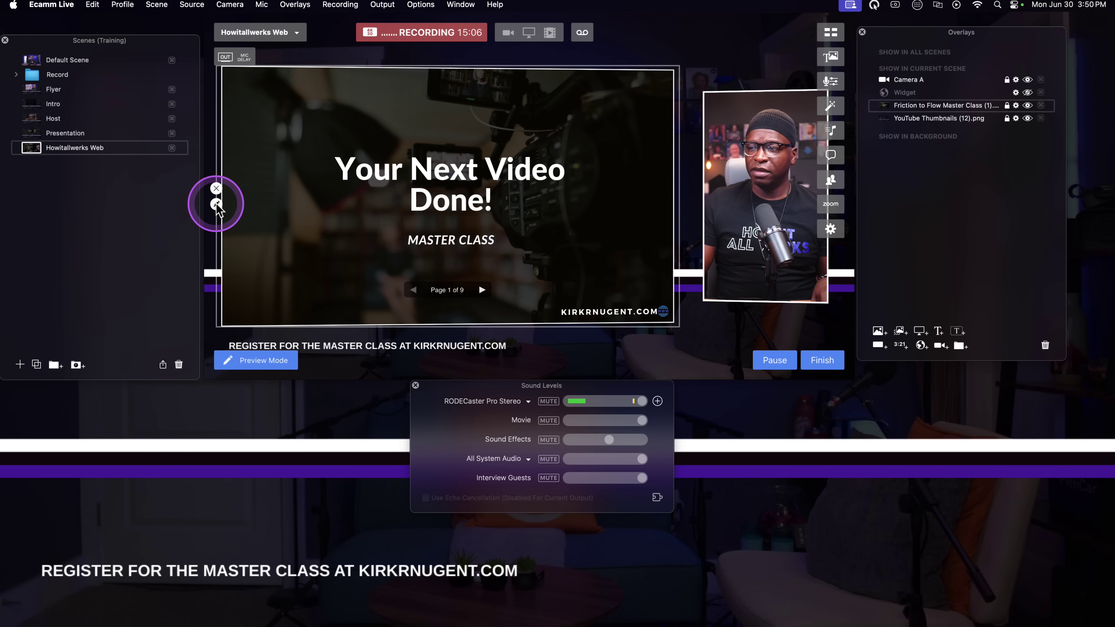
{"action": "left_click", "coordinate": [216, 204]}
{"action": "left_click", "coordinate": [216, 204]}
Copy the slide overlay, hide it, and paste its settings onto the reshown website widget
{"action": "right_click", "coordinate": [336, 165]}
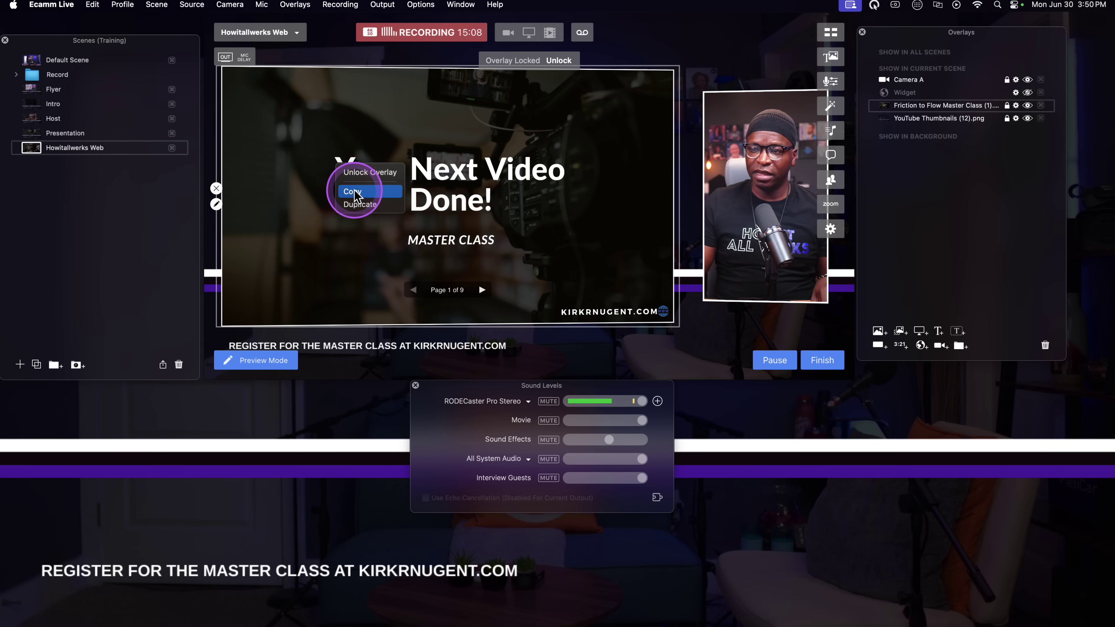
{"action": "left_click", "coordinate": [363, 193]}
{"action": "left_click", "coordinate": [1034, 109]}
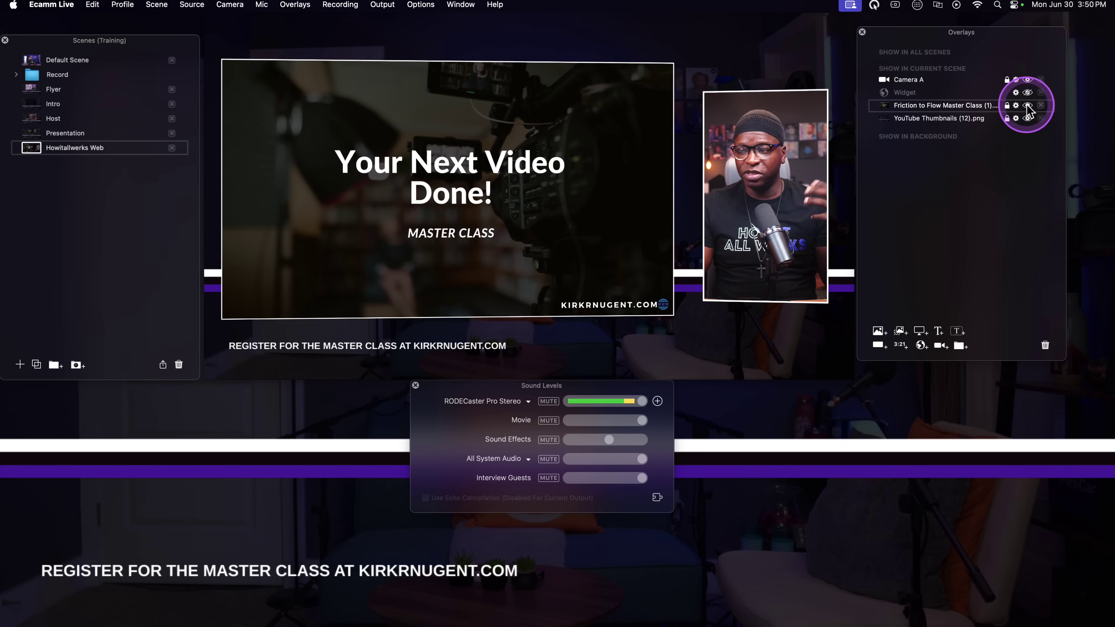
{"action": "left_click", "coordinate": [1027, 105]}
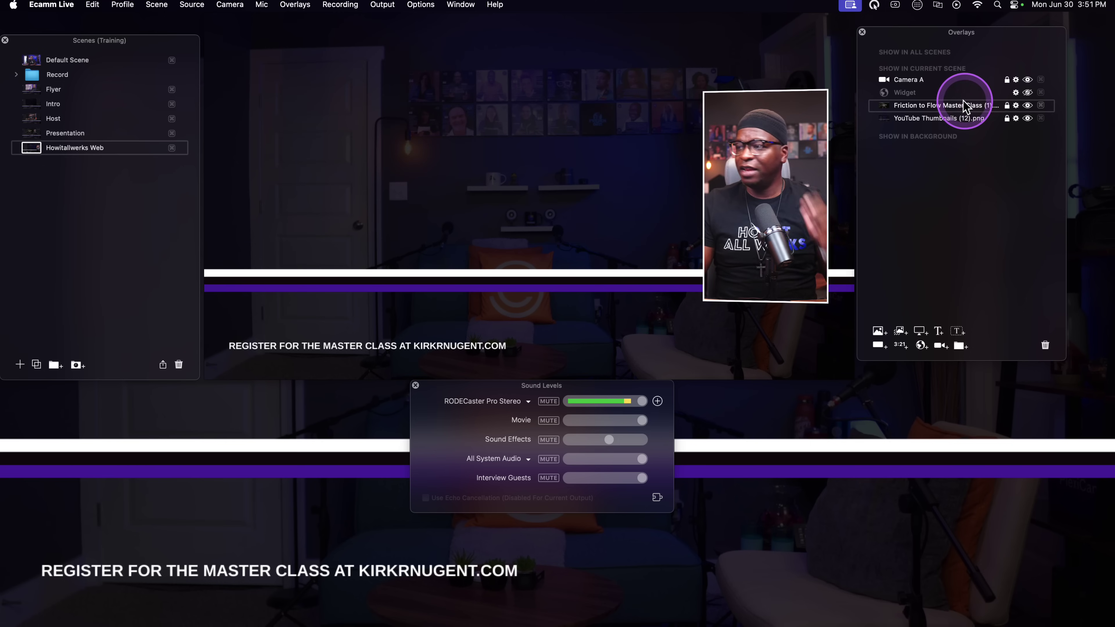
{"action": "left_click", "coordinate": [1028, 93]}
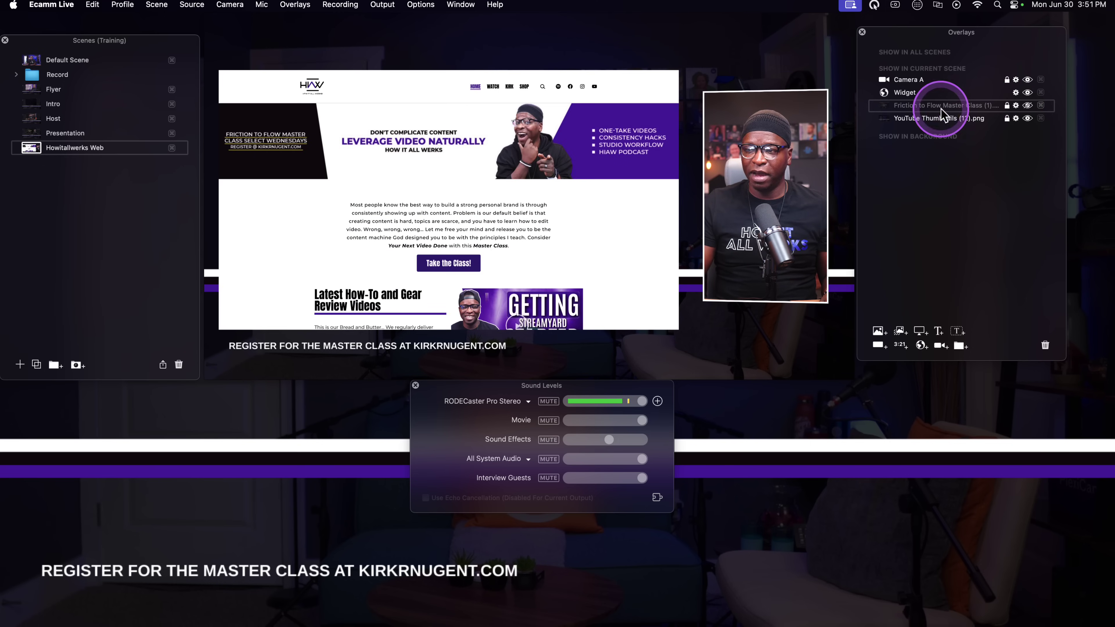
{"action": "right_click", "coordinate": [433, 163]}
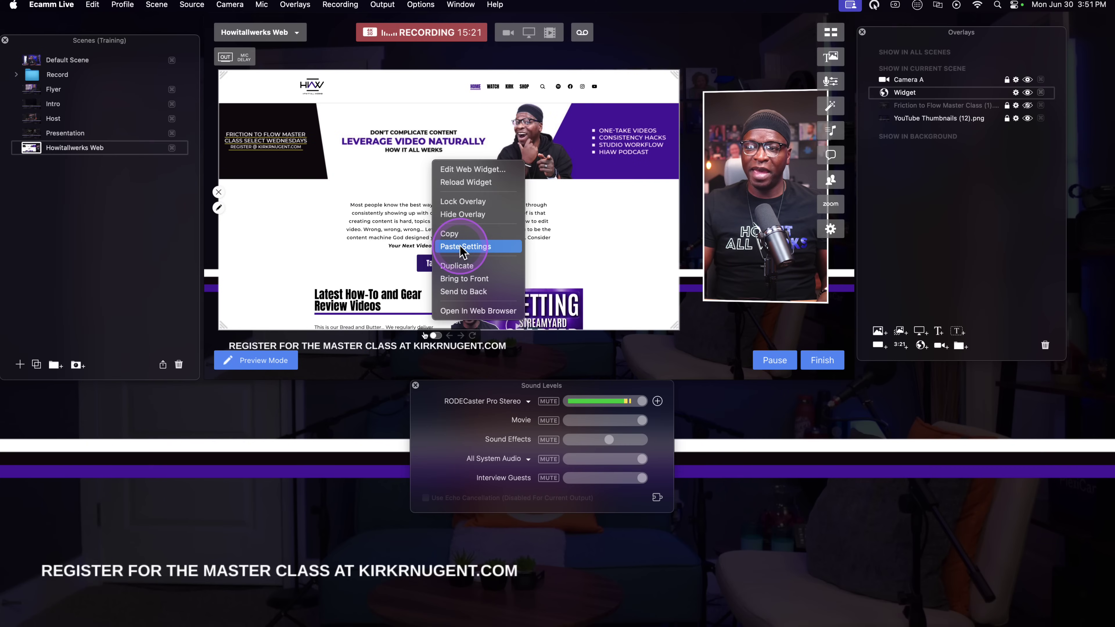
{"action": "left_click", "coordinate": [459, 246]}
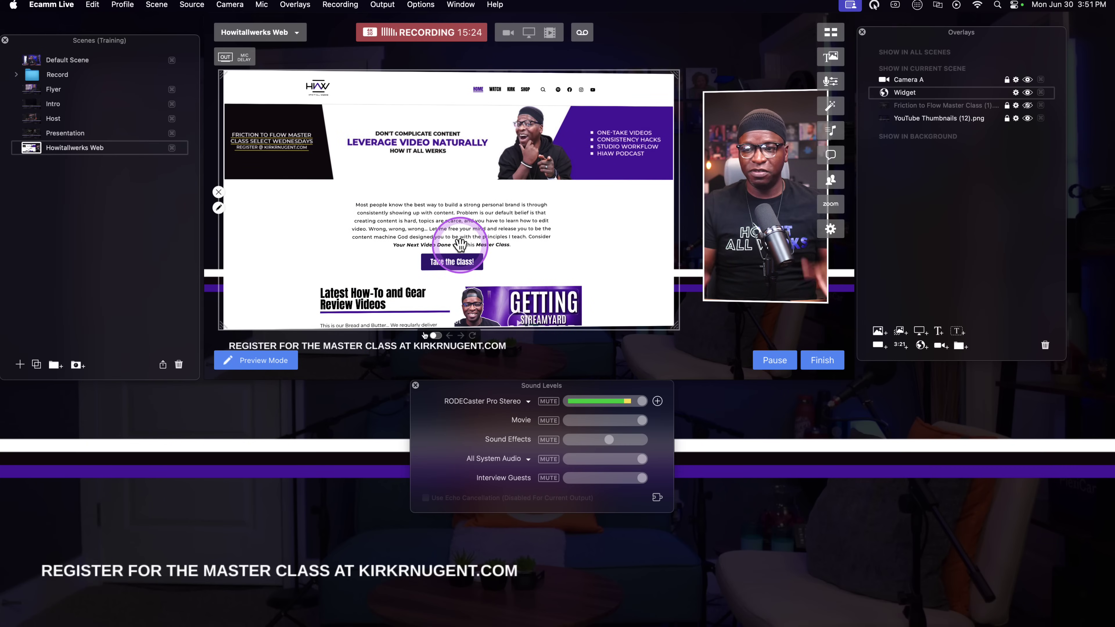
Lock the Widget overlay and preview its transition by hiding and reshowing it
{"action": "left_click", "coordinate": [967, 266]}
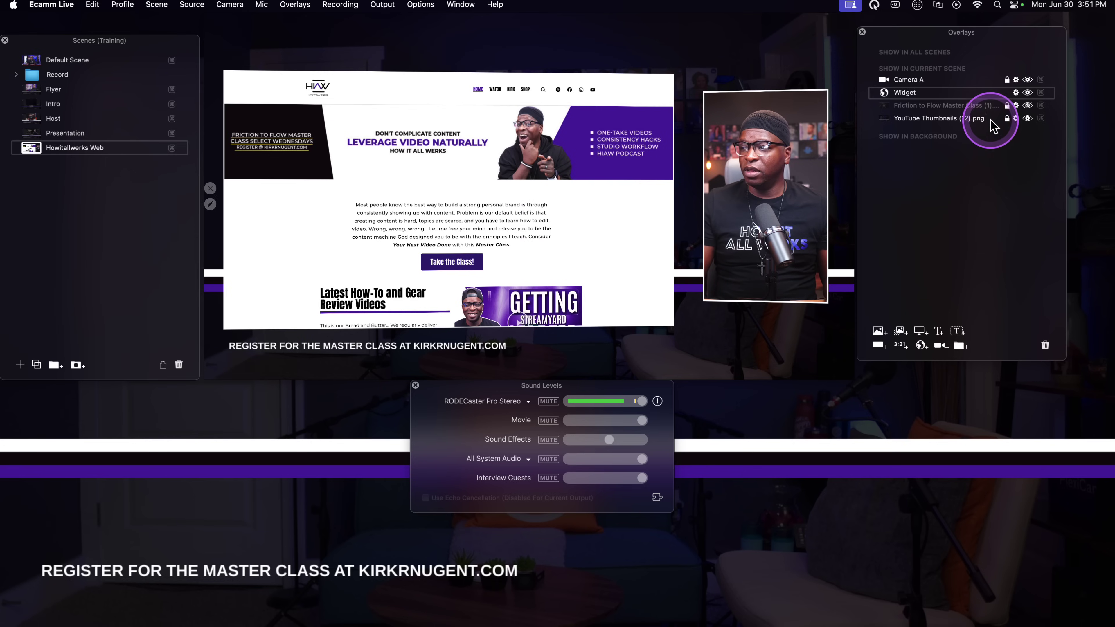
{"action": "left_click", "coordinate": [1028, 93]}
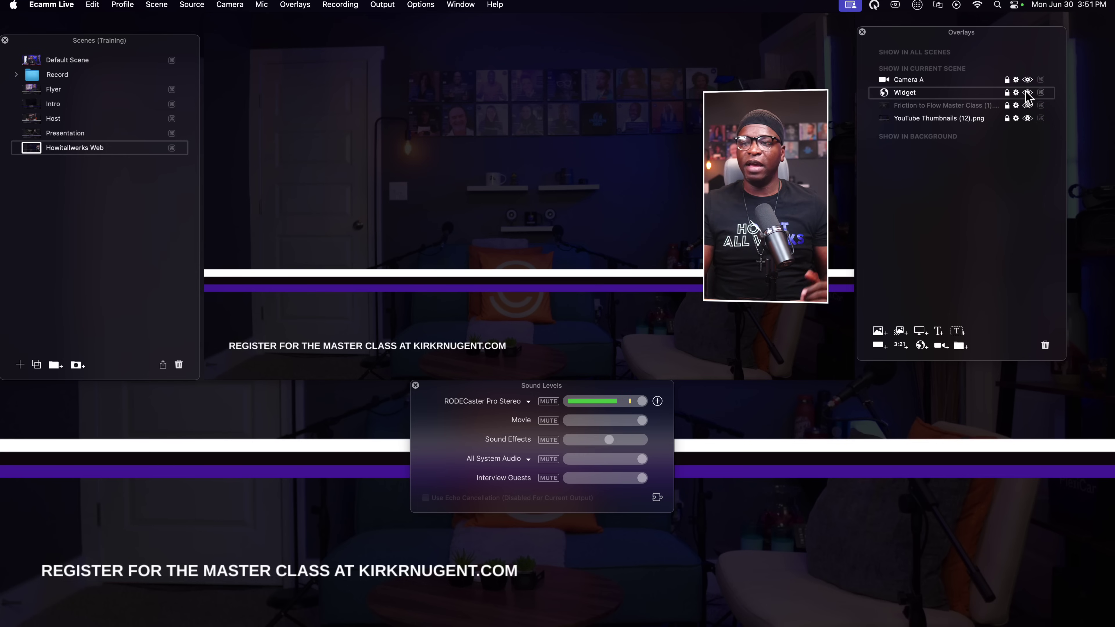
{"action": "left_click", "coordinate": [1027, 93]}
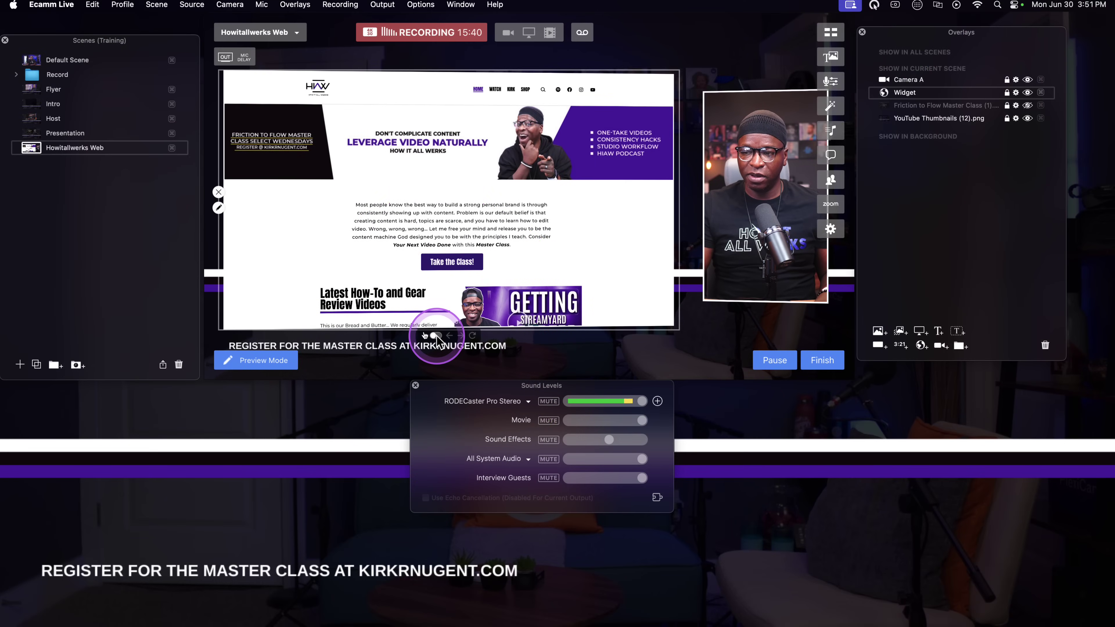
Turn on interaction for the website widget, browse the home page and open the site's Watch page
{"action": "scroll", "coordinate": [461, 233], "scroll_direction": "down", "scroll_amount": 5}
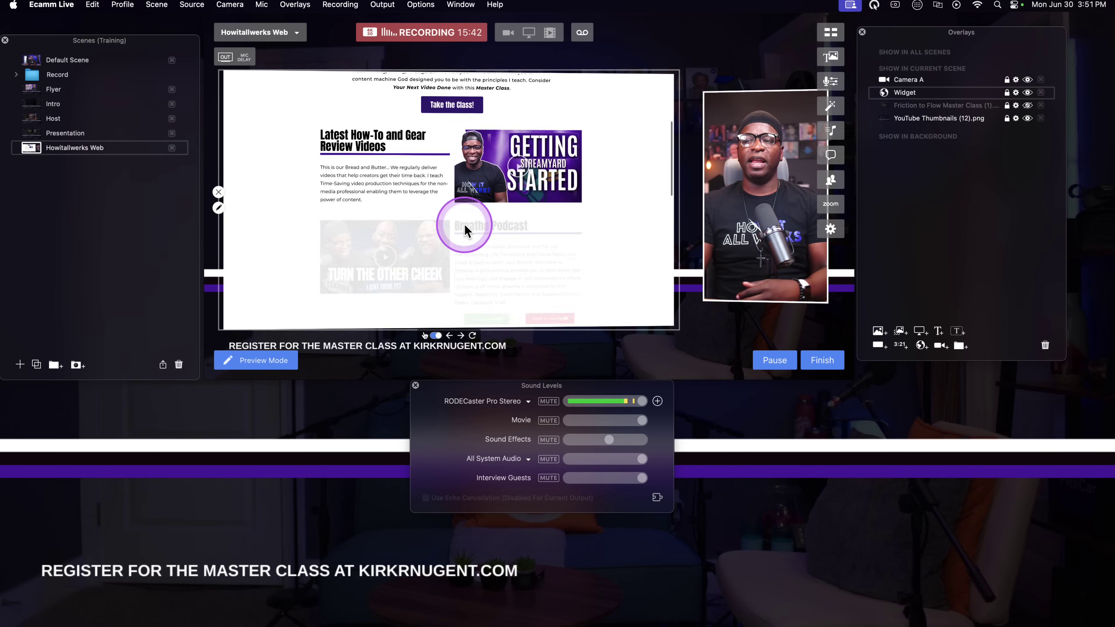
{"action": "scroll", "coordinate": [465, 230], "scroll_direction": "up", "scroll_amount": 5}
{"action": "scroll", "coordinate": [467, 219], "scroll_direction": "down", "scroll_amount": 10}
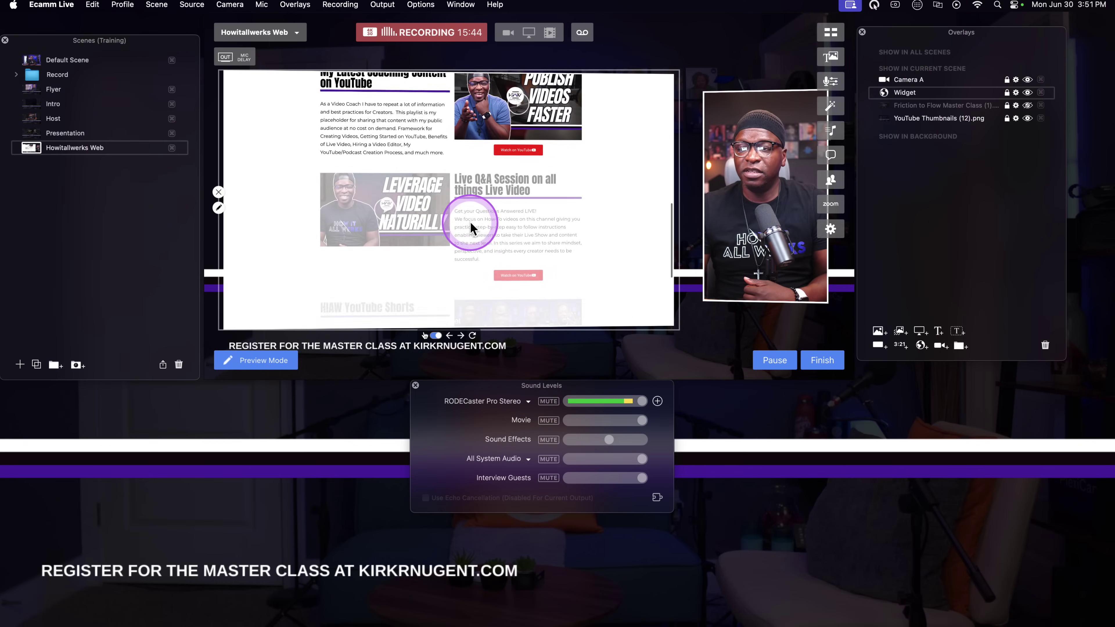
{"action": "scroll", "coordinate": [471, 224], "scroll_direction": "up", "scroll_amount": 10}
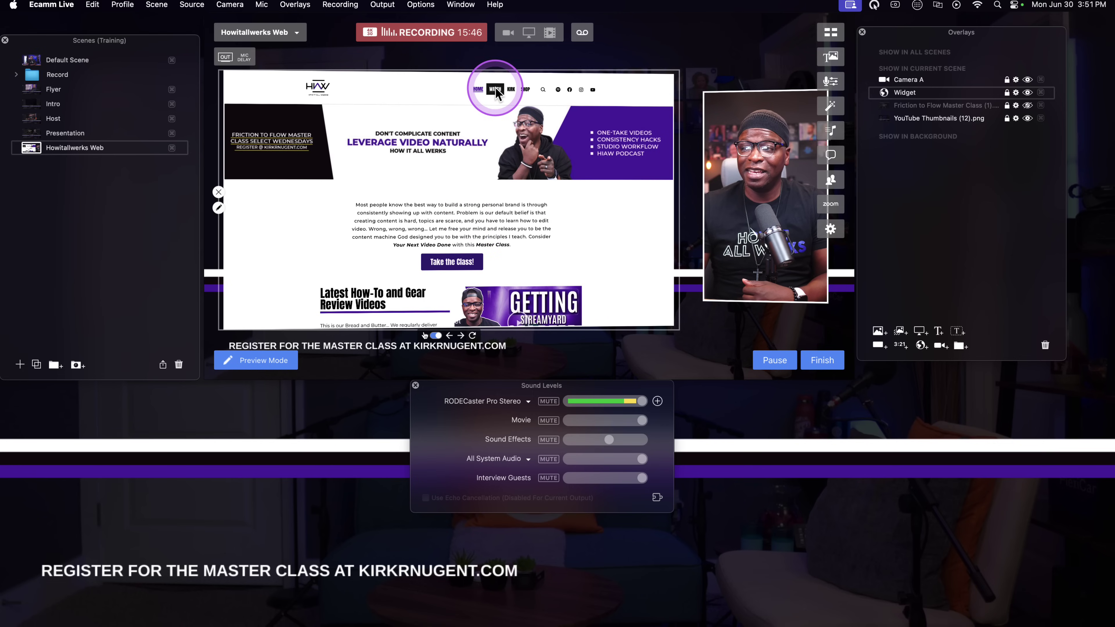
{"action": "left_click", "coordinate": [493, 121]}
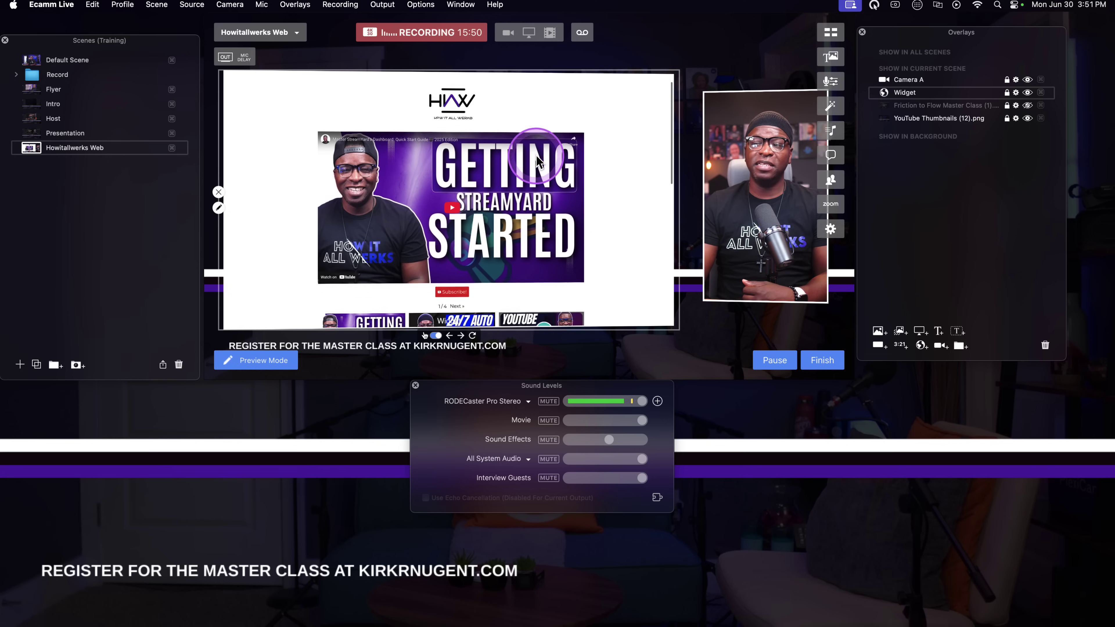
{"action": "scroll", "coordinate": [536, 155], "scroll_direction": "down", "scroll_amount": 10}
{"action": "scroll", "coordinate": [529, 156], "scroll_direction": "up", "scroll_amount": 15}
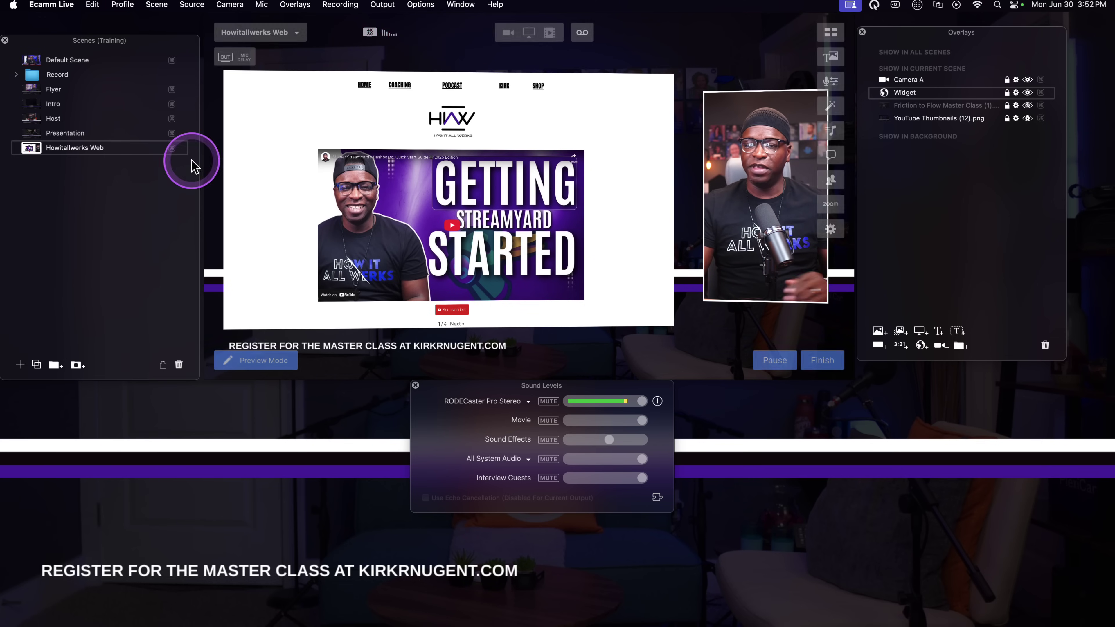
Advance the Presentation scene's slides to "Content is Scarce" and return to the Howitallwerks Web scene
{"action": "left_click", "coordinate": [34, 133]}
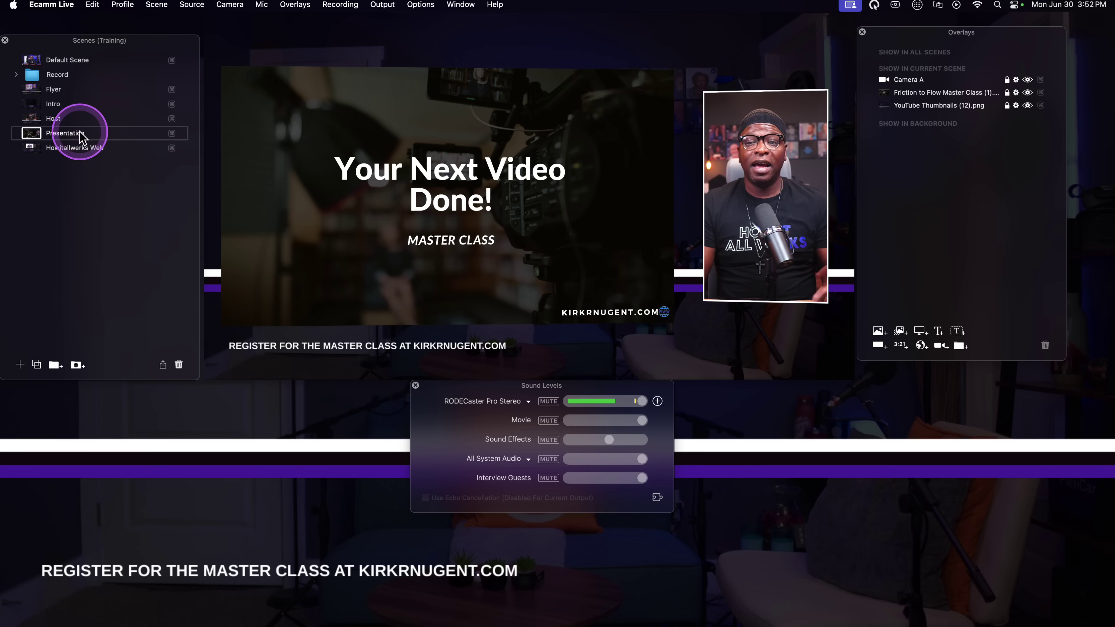
{"action": "mouse_move", "coordinate": [478, 175]}
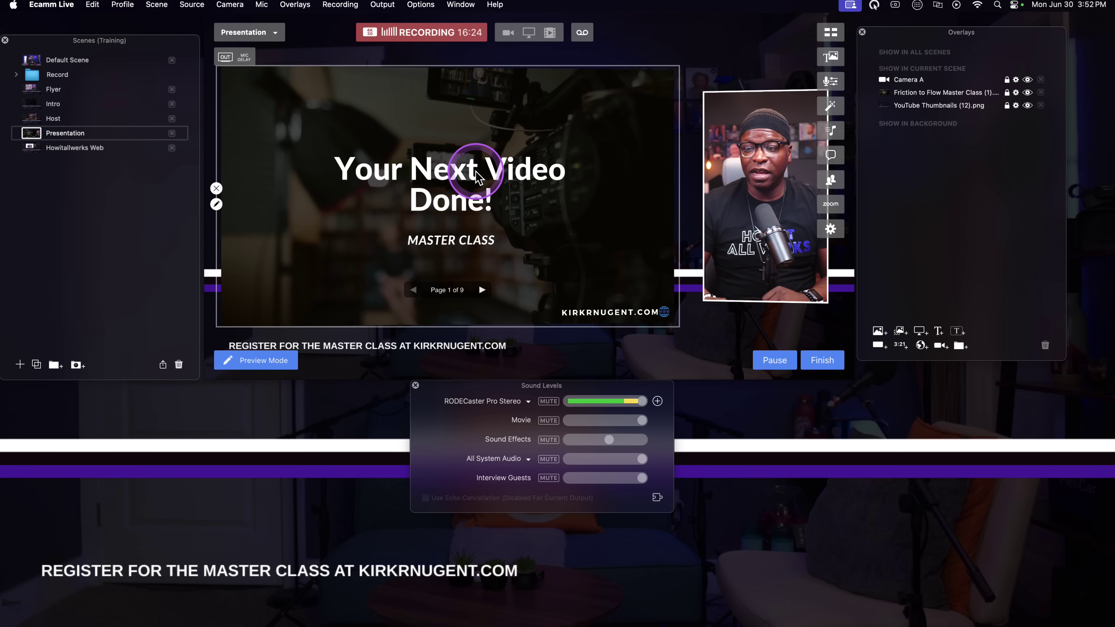
{"action": "left_click", "coordinate": [478, 176]}
{"action": "left_click", "coordinate": [478, 177]}
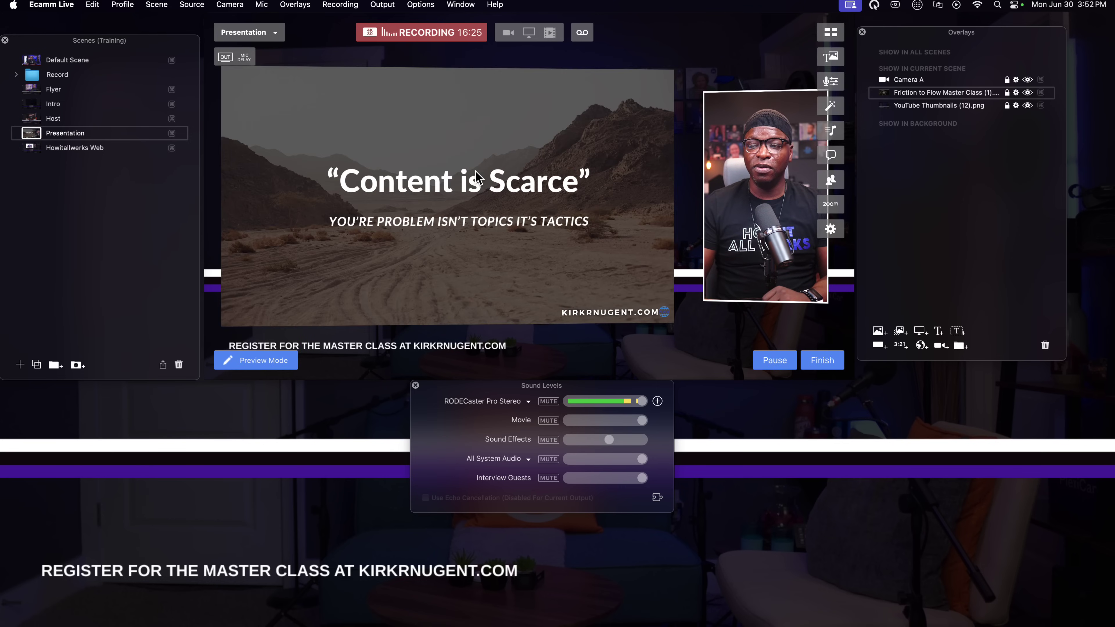
{"action": "left_click", "coordinate": [31, 148]}
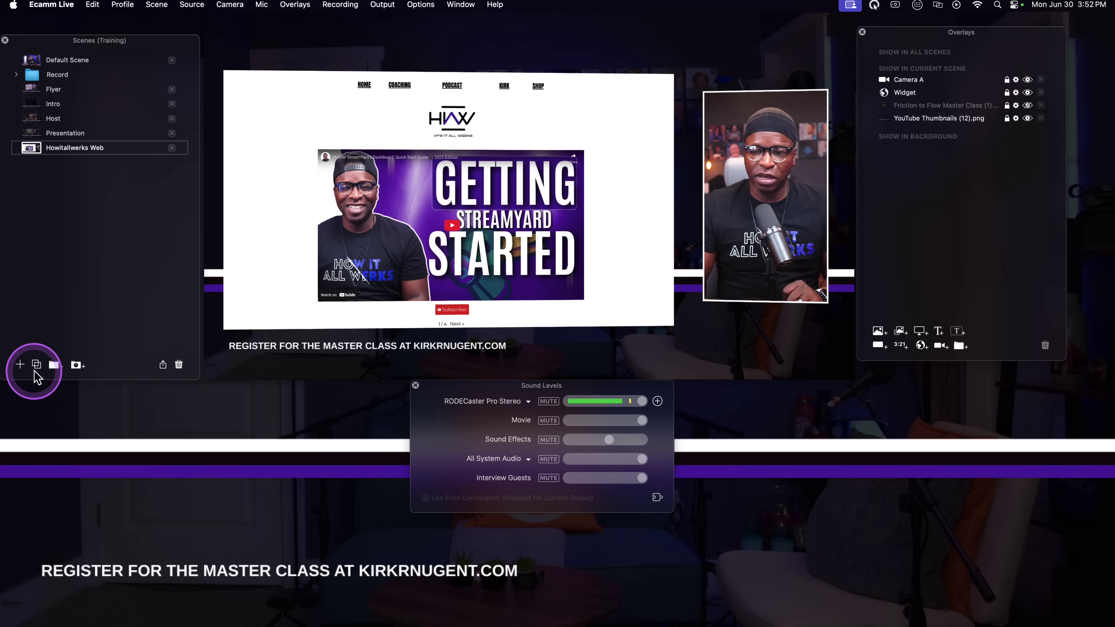
Switch to the Host scene and add a rectangle shape overlay to it
{"action": "left_click", "coordinate": [31, 122]}
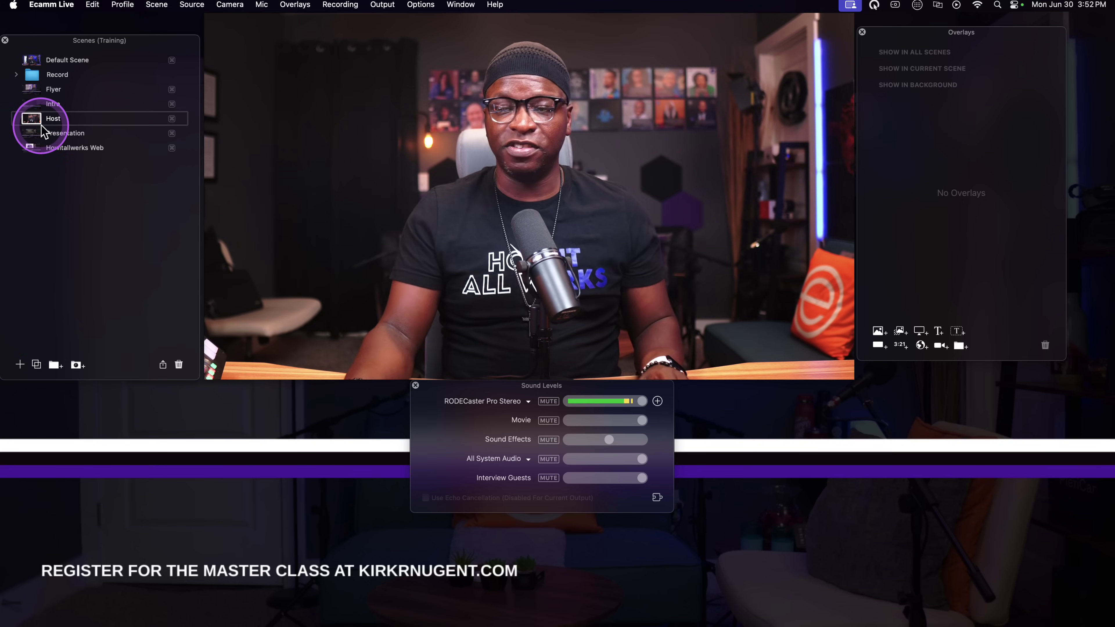
{"action": "mouse_move", "coordinate": [398, 103]}
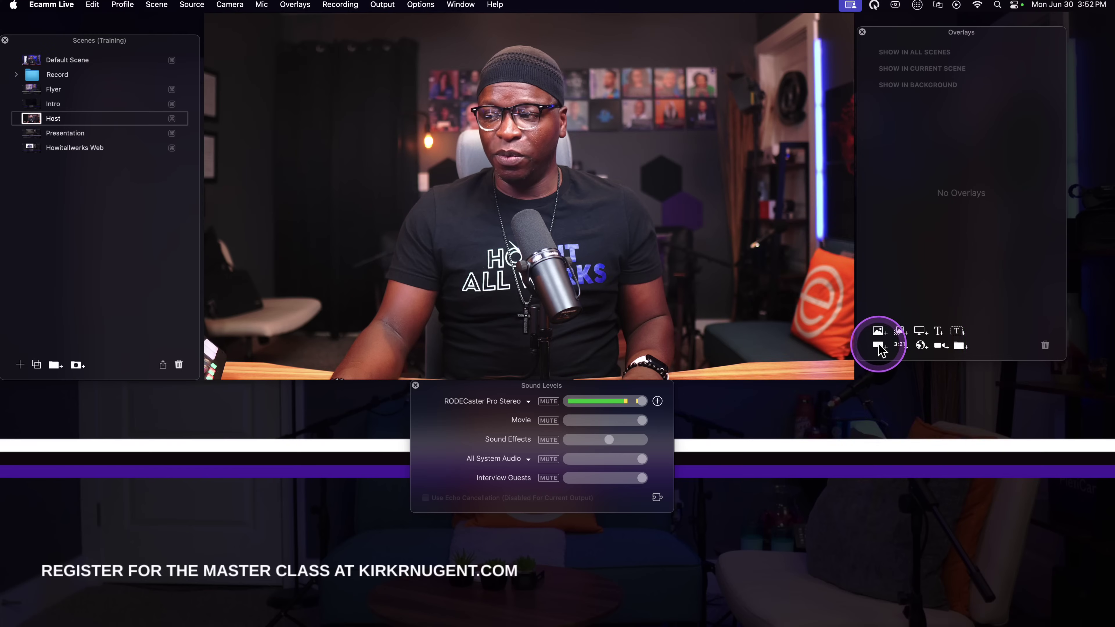
{"action": "left_click", "coordinate": [879, 346]}
{"action": "left_click", "coordinate": [529, 242]}
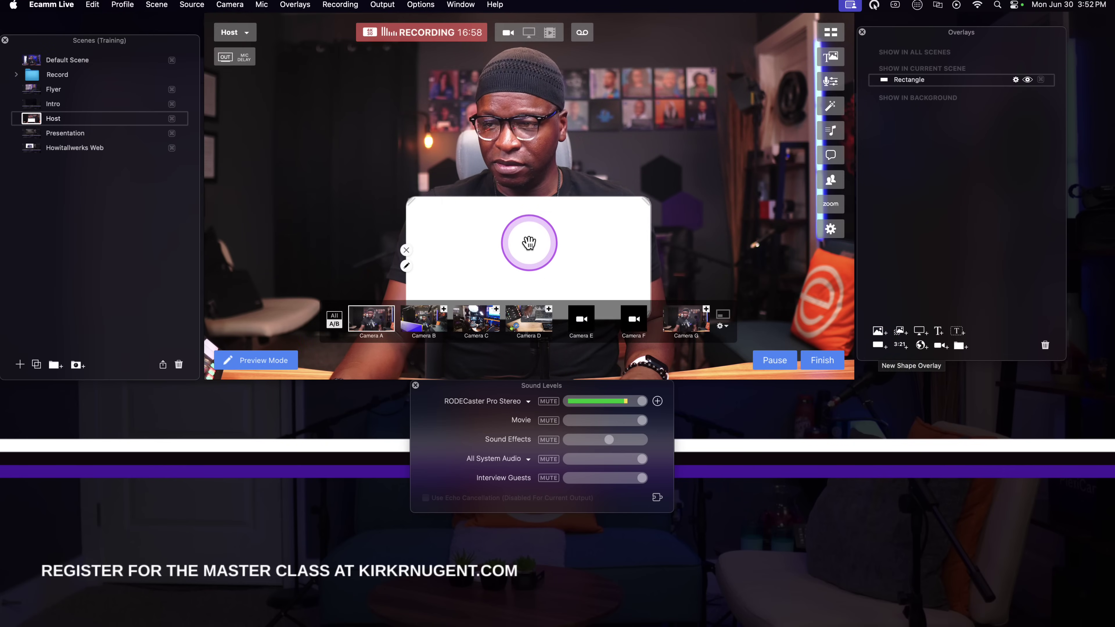
Give the rectangle square corners, reshape it into a wide, flat white bar and place it across the host's chest
{"action": "left_click", "coordinate": [406, 264]}
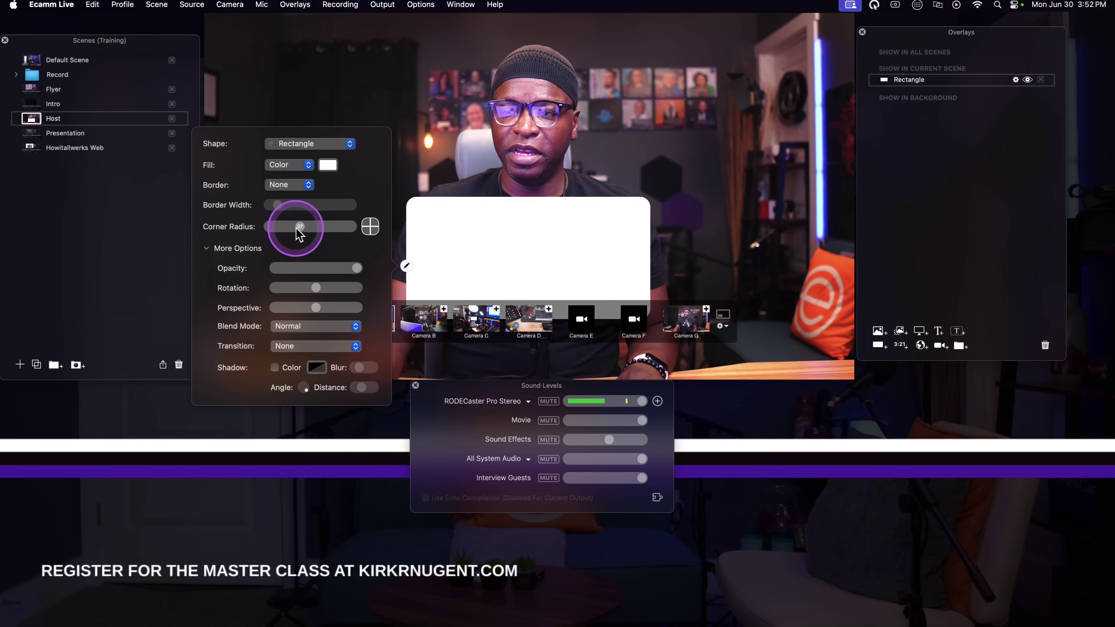
{"action": "left_click_drag", "start_coordinate": [512, 245], "coordinate": [469, 246]}
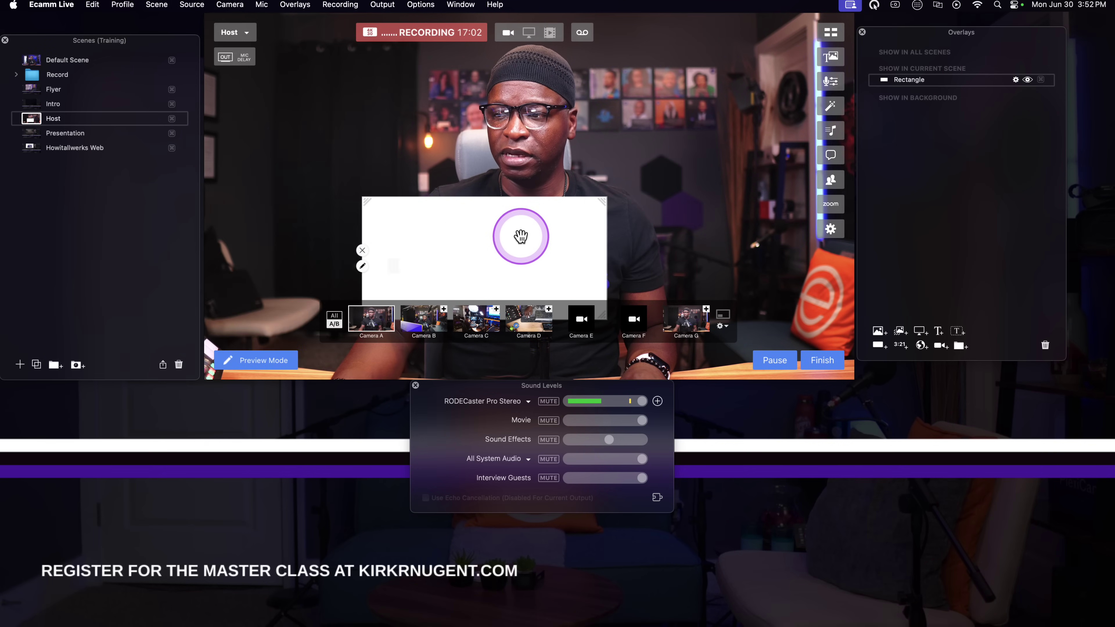
{"action": "left_click_drag", "start_coordinate": [520, 199], "coordinate": [478, 205]}
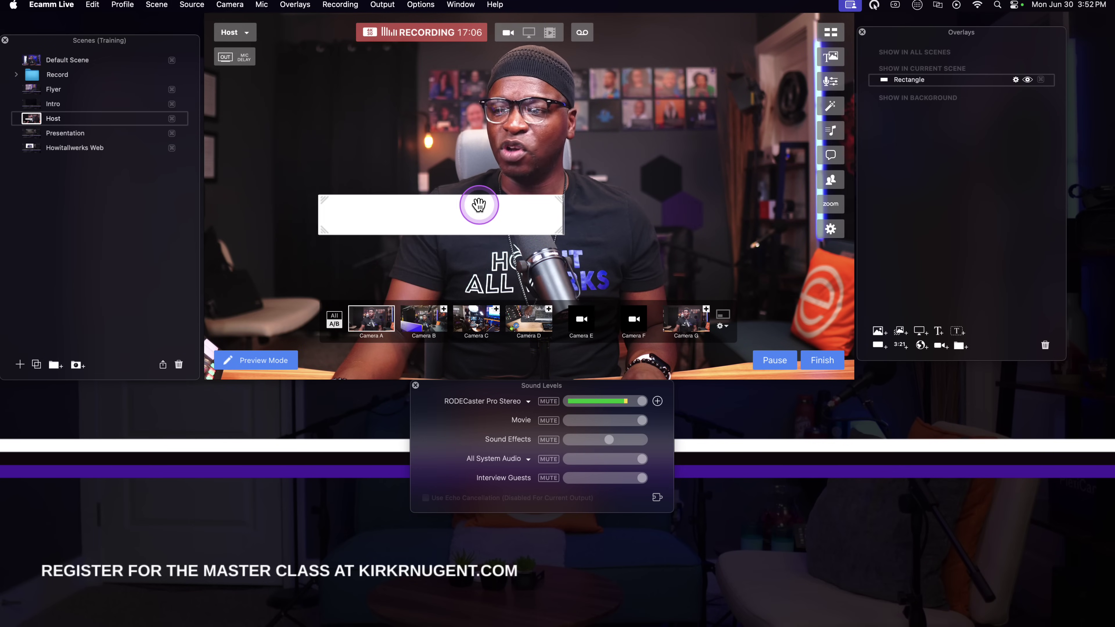
{"action": "left_click_drag", "start_coordinate": [606, 220], "coordinate": [754, 240]}
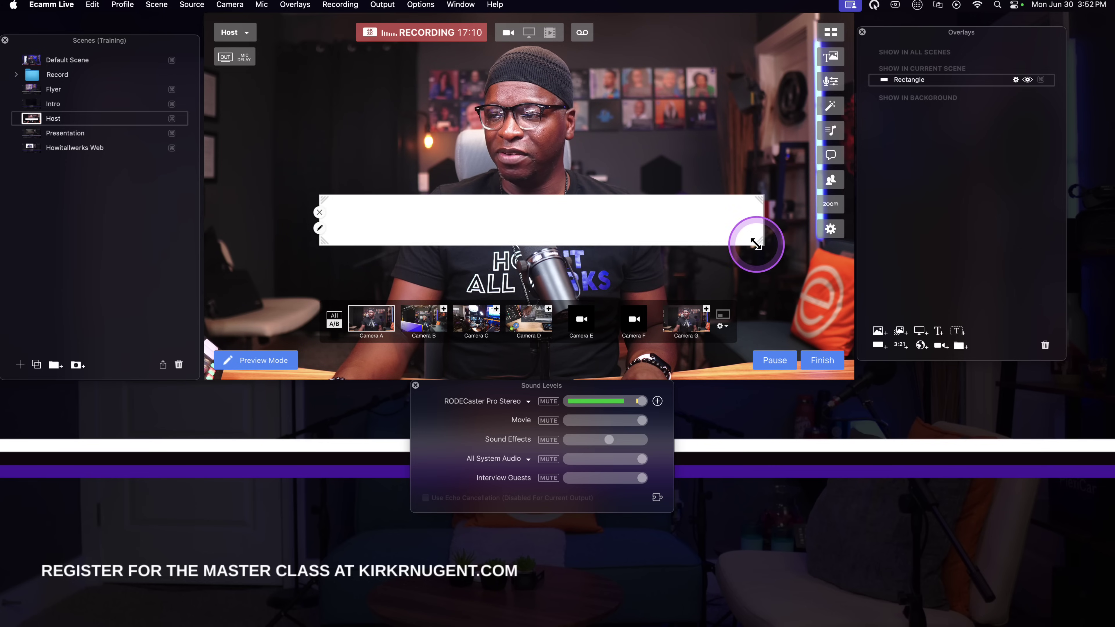
{"action": "left_click_drag", "start_coordinate": [676, 218], "coordinate": [657, 266]}
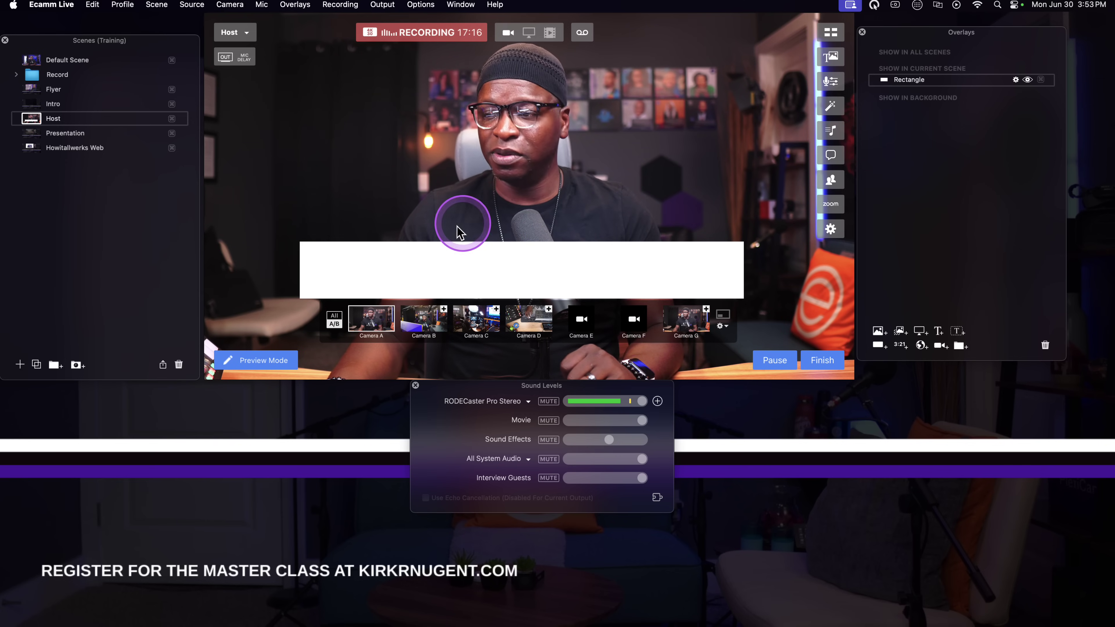
Duplicate the white bar and place the copy above the original
{"action": "mouse_move", "coordinate": [338, 276]}
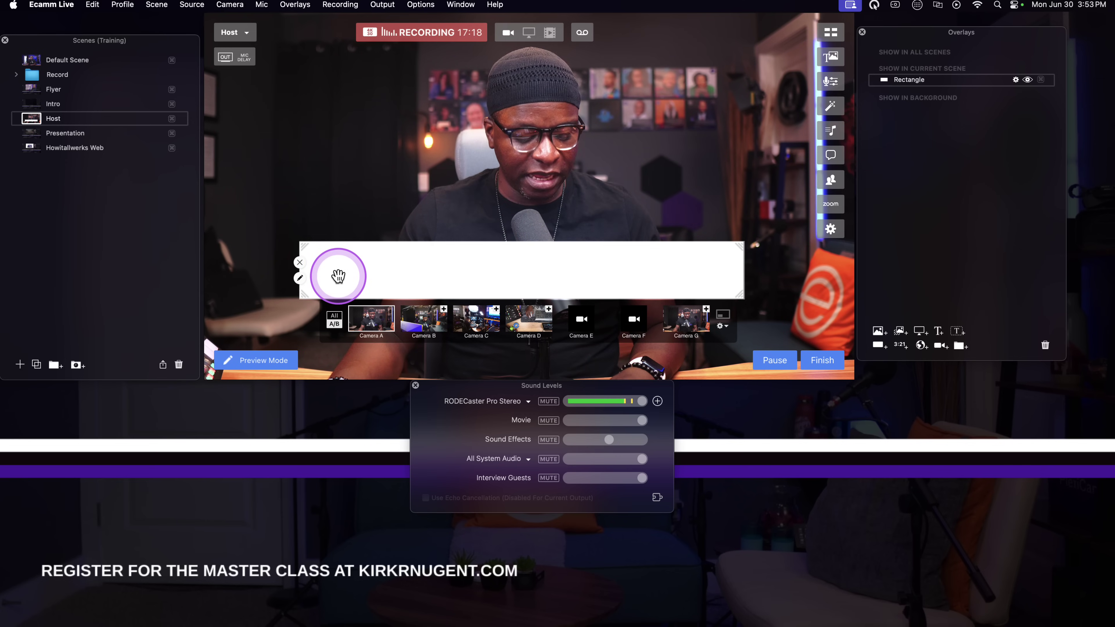
{"action": "key", "text": "super+d"}
{"action": "mouse_move", "coordinate": [338, 281]}
{"action": "left_mouse_down"}
{"action": "mouse_move", "coordinate": [363, 254]}
{"action": "mouse_move", "coordinate": [359, 164]}
{"action": "left_mouse_up"}
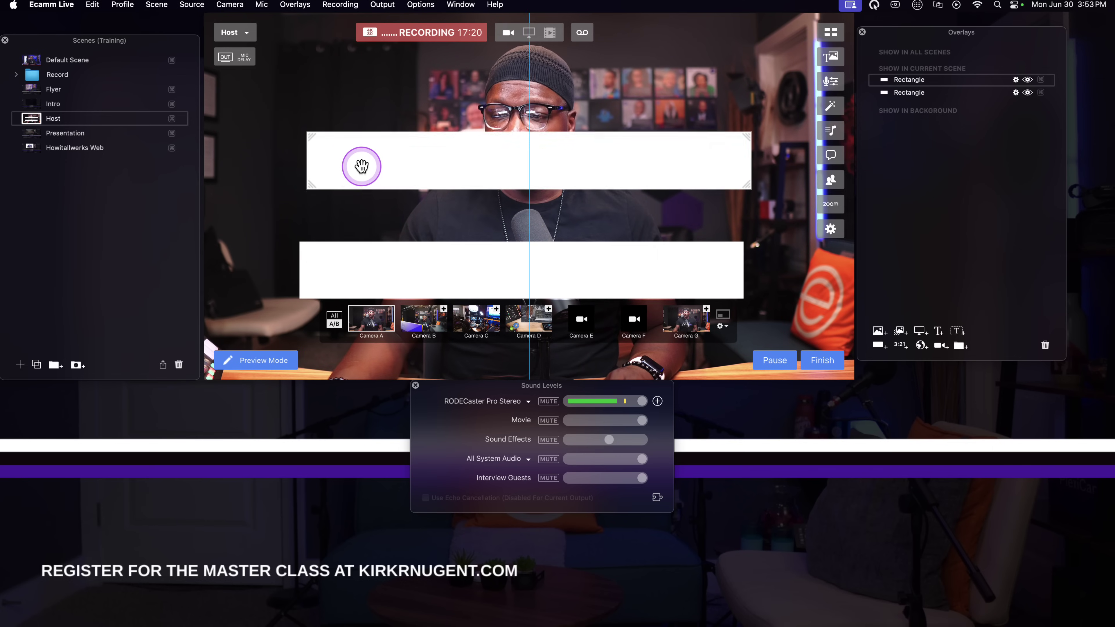
Fill the duplicate bar with purple and position it over the white bar, offset slightly down and to the right
{"action": "left_click", "coordinate": [307, 167]}
{"action": "left_click", "coordinate": [198, 45]}
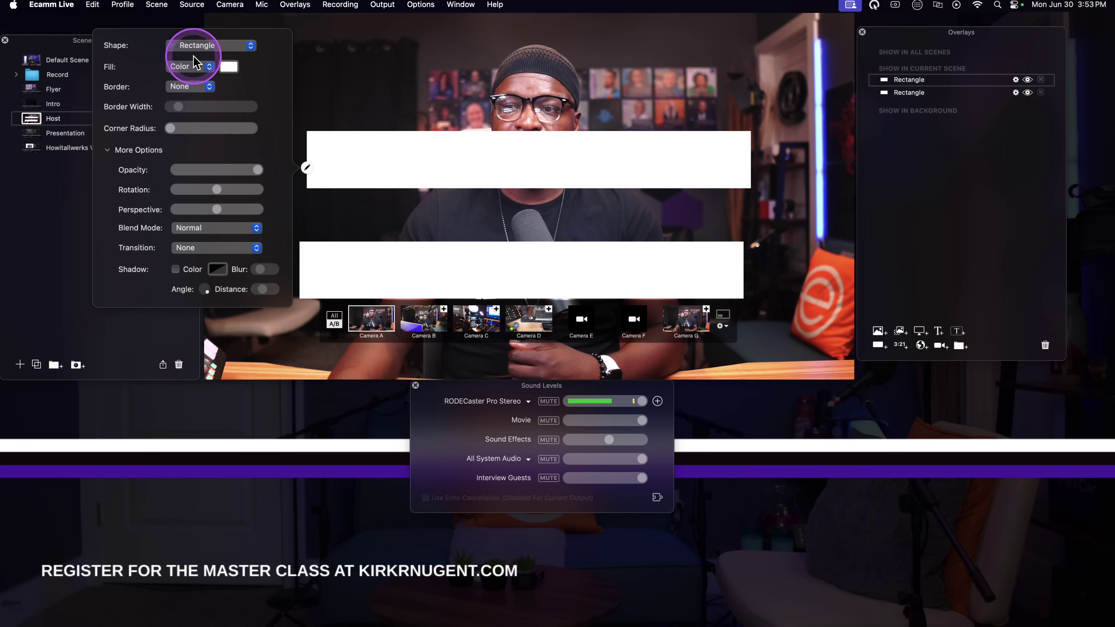
{"action": "left_click", "coordinate": [242, 45]}
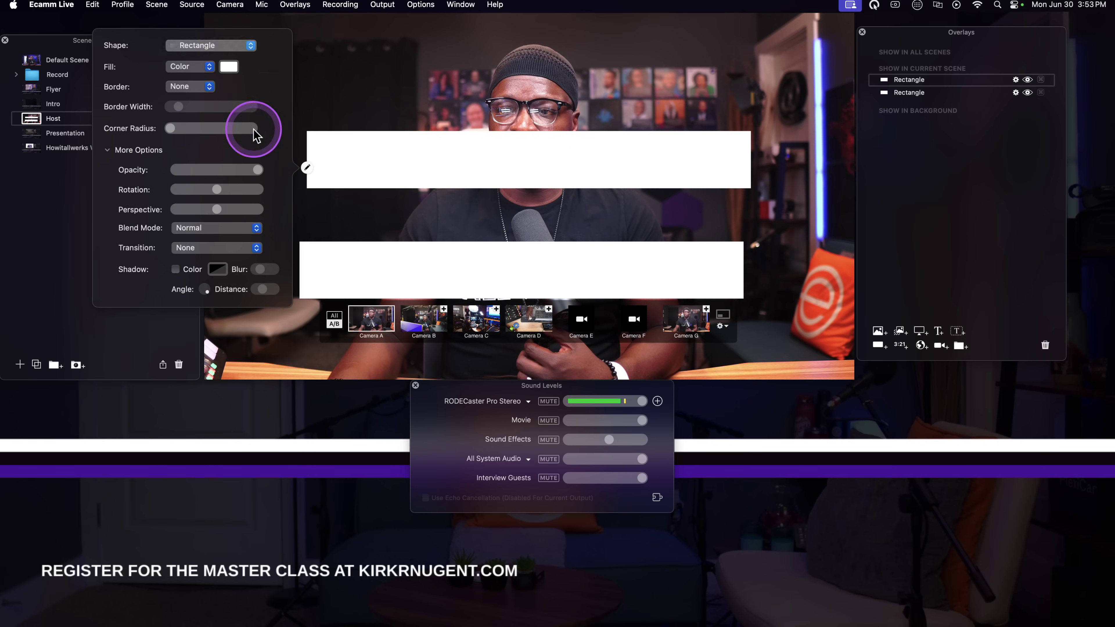
{"action": "left_click", "coordinate": [229, 66]}
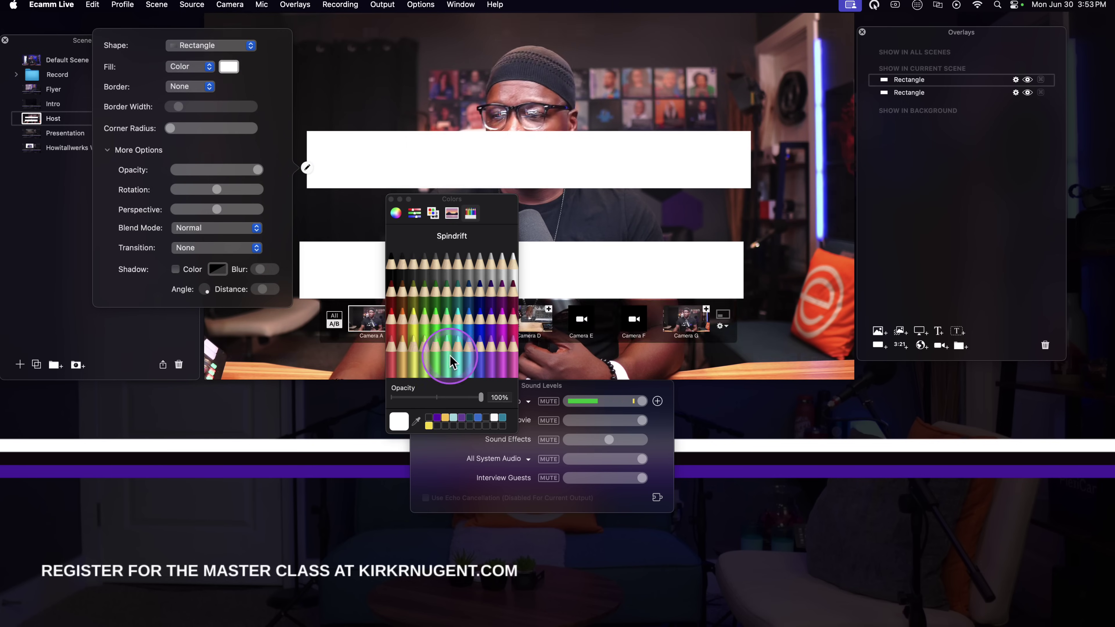
{"action": "left_click", "coordinate": [436, 418]}
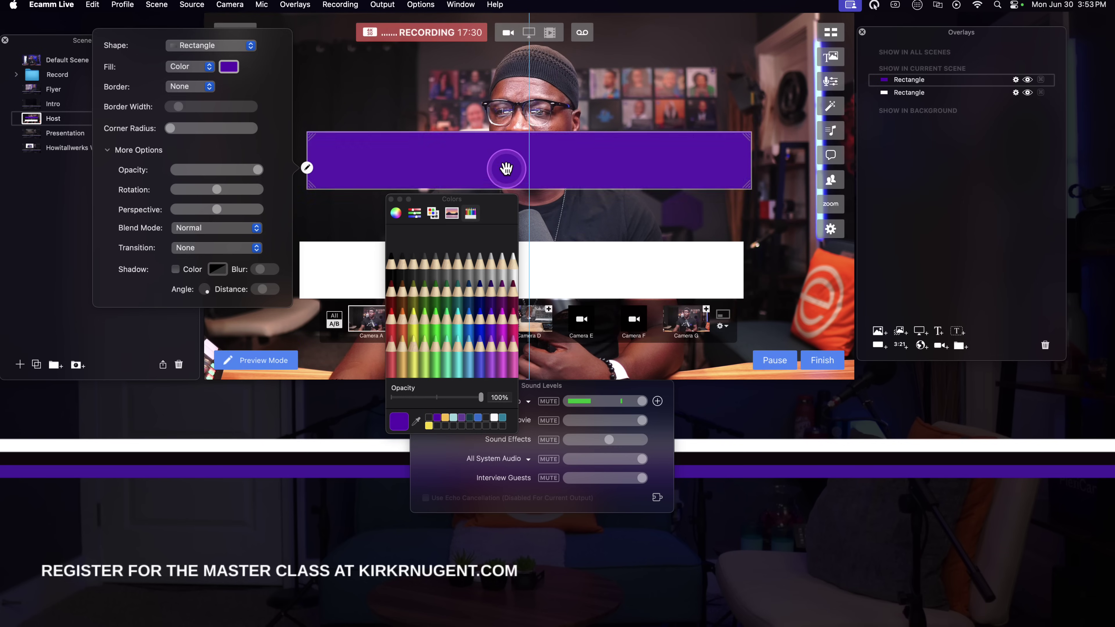
{"action": "left_click_drag", "start_coordinate": [503, 169], "coordinate": [504, 286]}
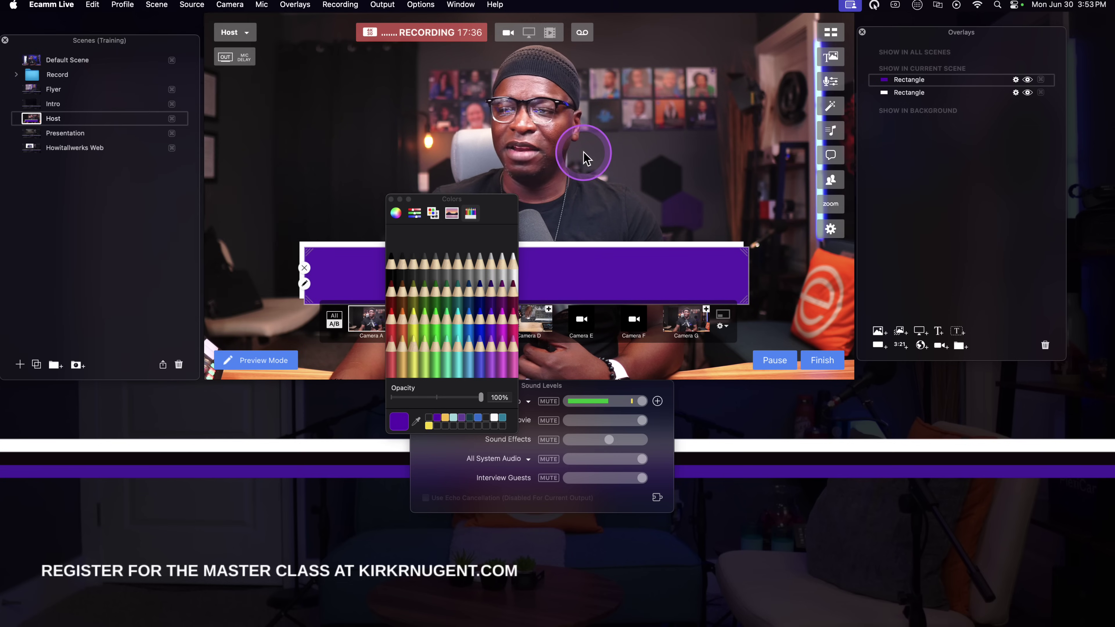
{"action": "left_click", "coordinate": [391, 198]}
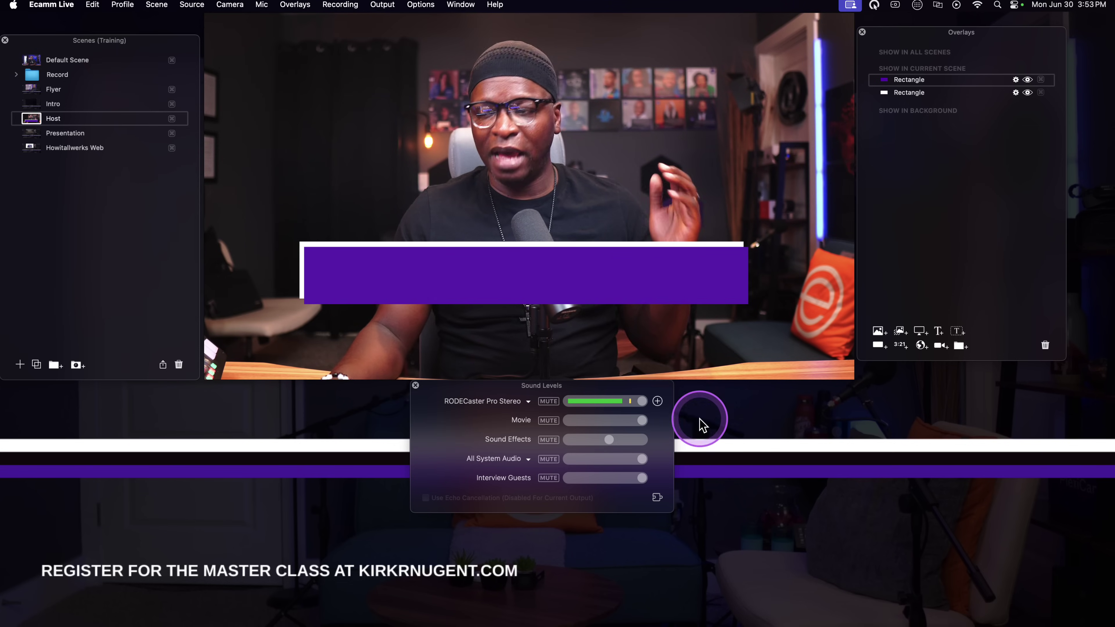
Lock both rectangle overlays and put them into a new overlay group
{"action": "left_click", "coordinate": [1009, 80]}
{"action": "left_click", "coordinate": [1008, 80]}
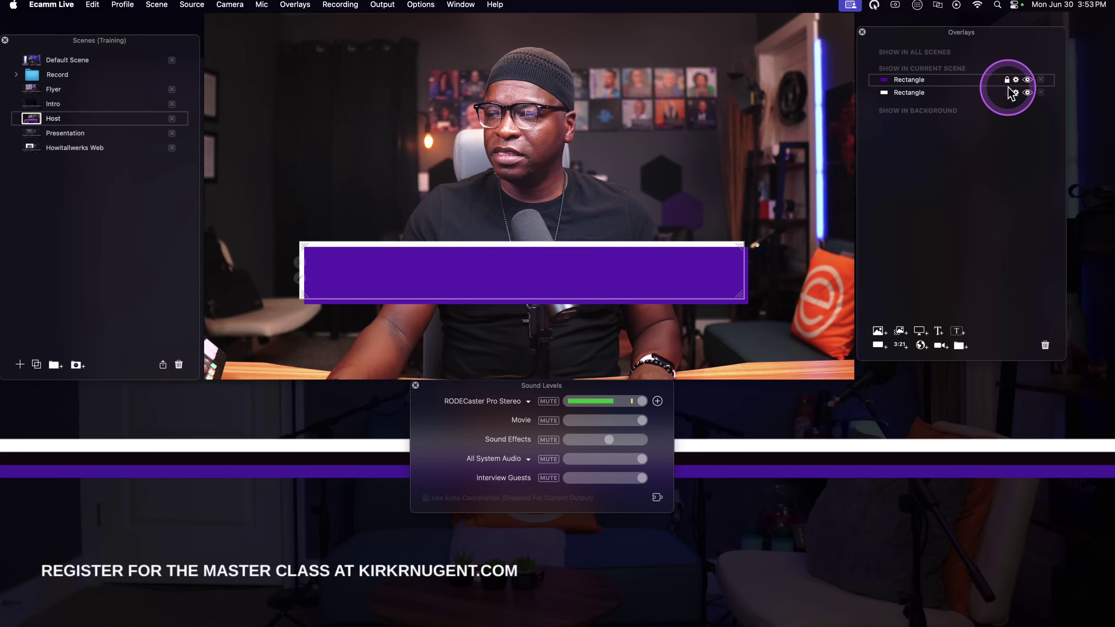
{"action": "left_click", "coordinate": [1008, 93]}
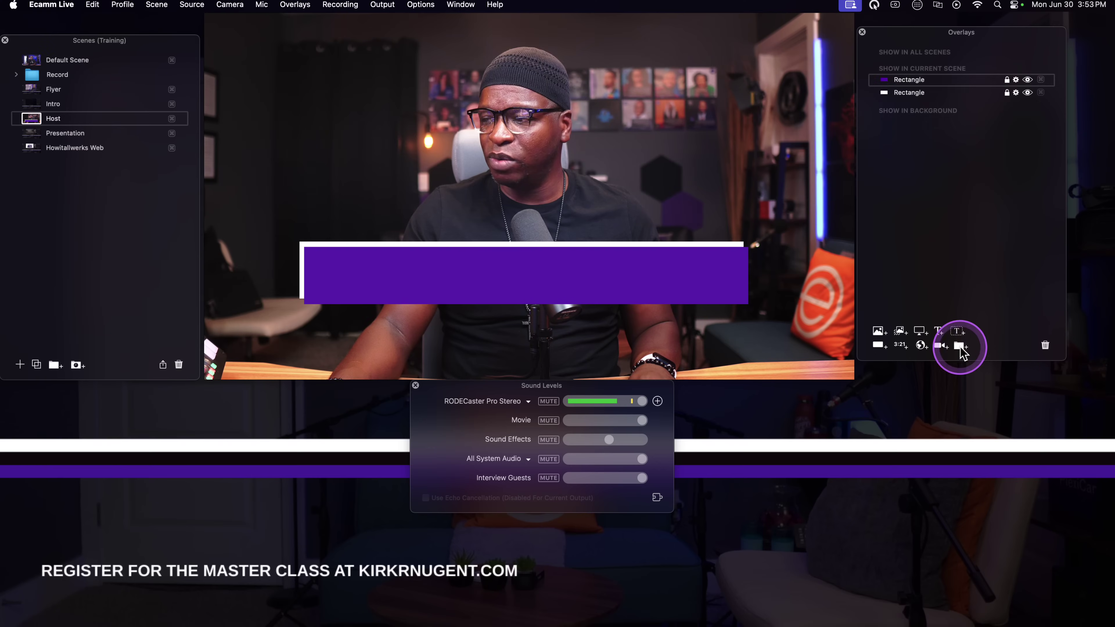
{"action": "left_click", "coordinate": [960, 344]}
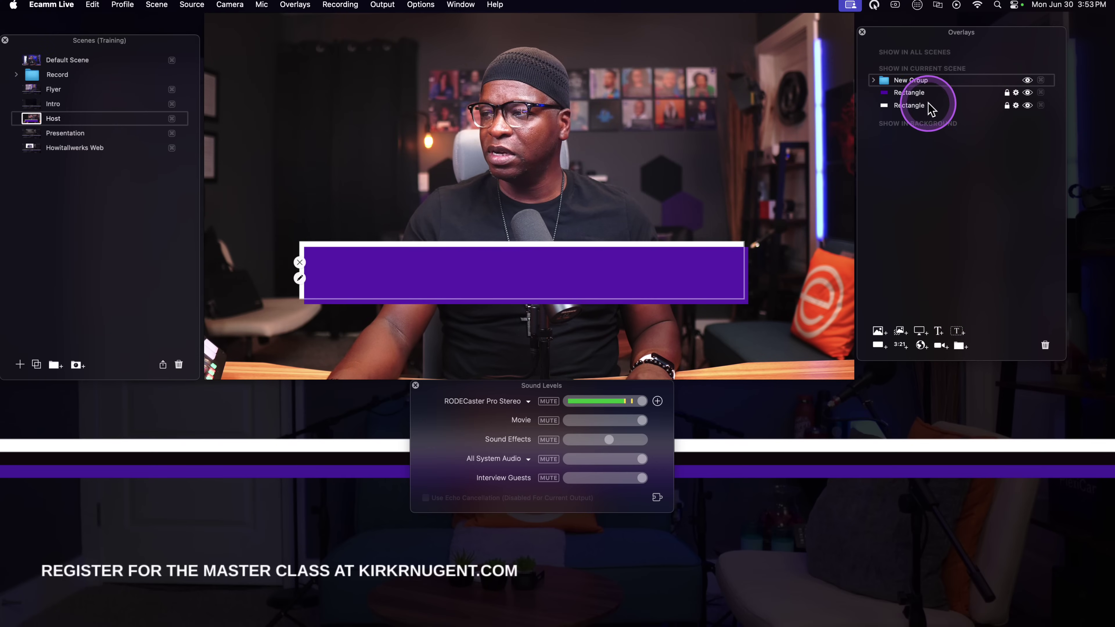
{"action": "mouse_move", "coordinate": [923, 105]}
{"action": "left_mouse_down"}
{"action": "mouse_move", "coordinate": [911, 85]}
{"action": "mouse_move", "coordinate": [924, 110]}
{"action": "left_mouse_up"}
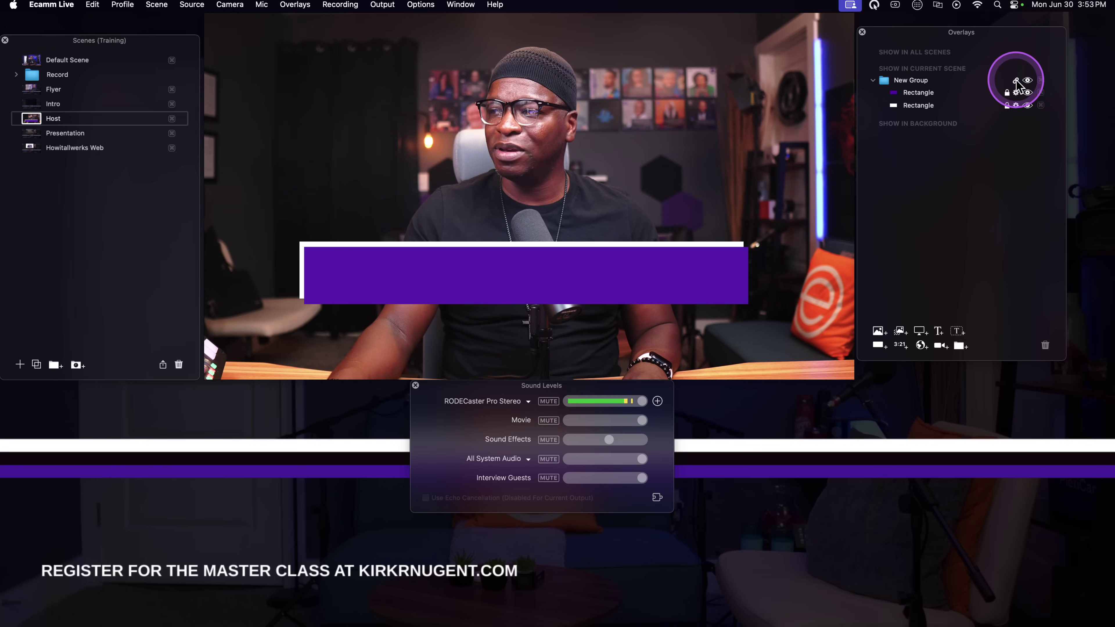
Unlock both rectangles in the group and move the linked bars together slightly up and to the left
{"action": "left_click", "coordinate": [639, 269]}
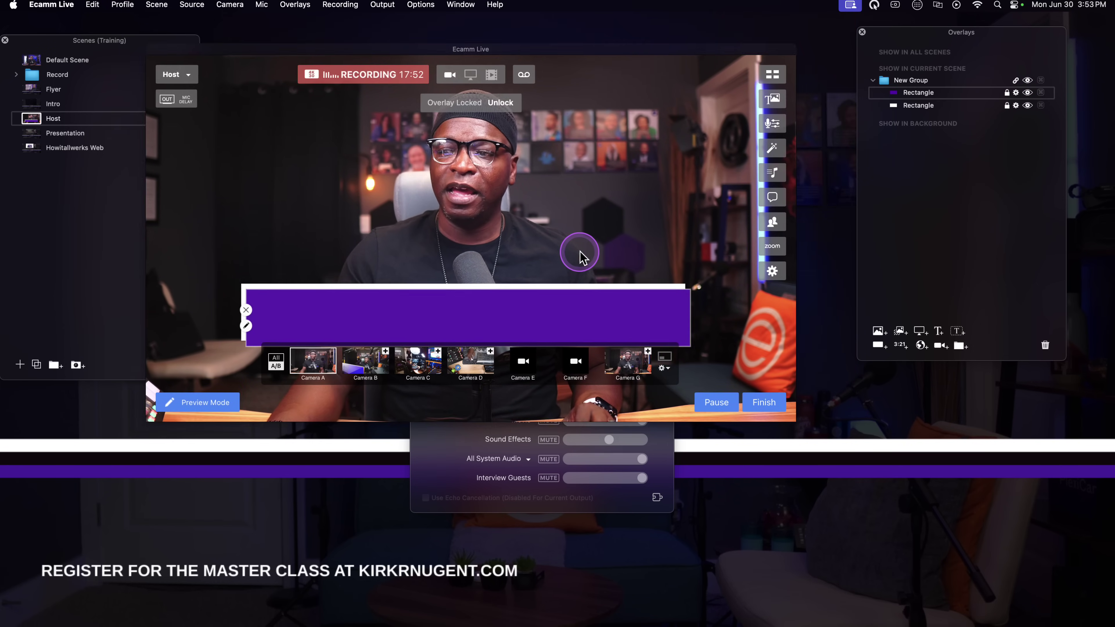
{"action": "left_click_drag", "start_coordinate": [584, 257], "coordinate": [645, 208]}
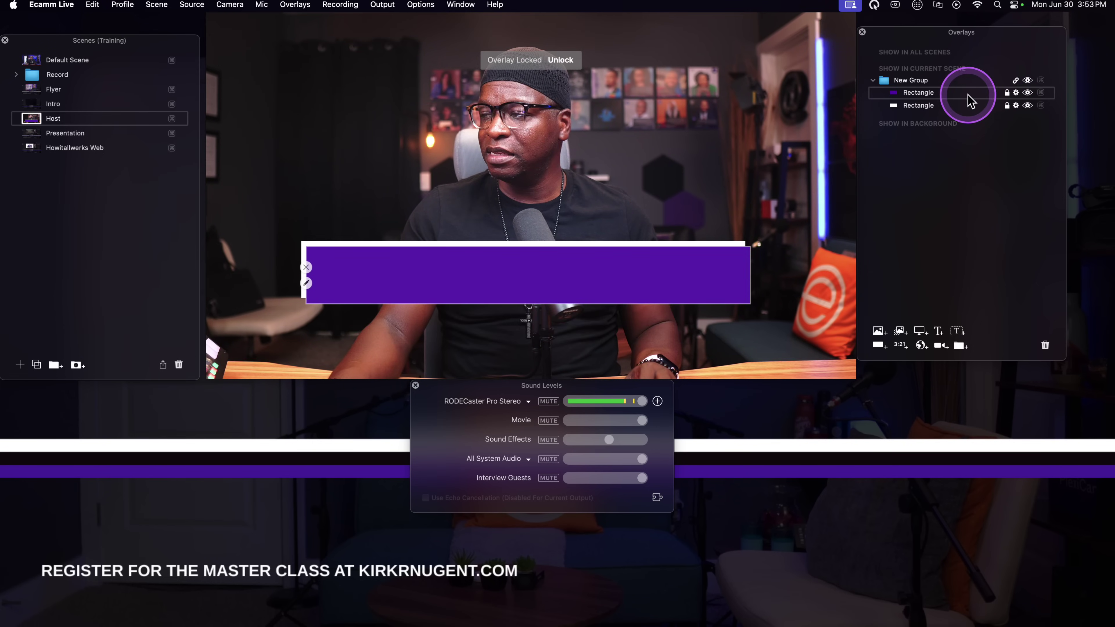
{"action": "left_click", "coordinate": [1007, 92]}
{"action": "left_click", "coordinate": [1007, 106]}
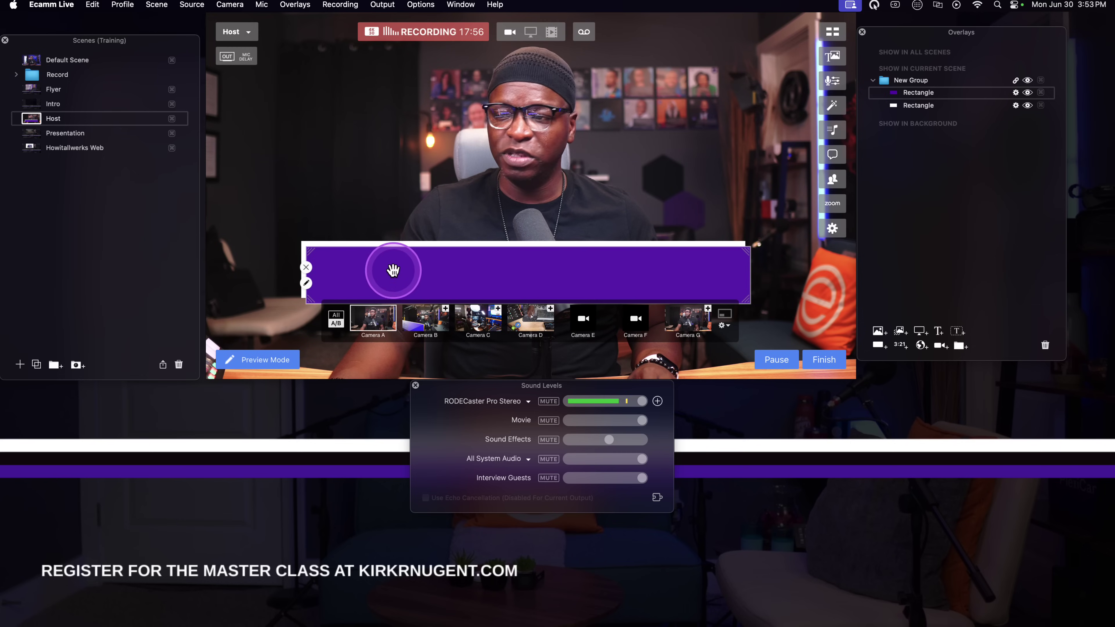
{"action": "mouse_move", "coordinate": [432, 270]}
{"action": "left_mouse_down"}
{"action": "mouse_move", "coordinate": [416, 215]}
{"action": "mouse_move", "coordinate": [443, 179]}
{"action": "mouse_move", "coordinate": [454, 219]}
{"action": "mouse_move", "coordinate": [422, 259]}
{"action": "left_mouse_up"}
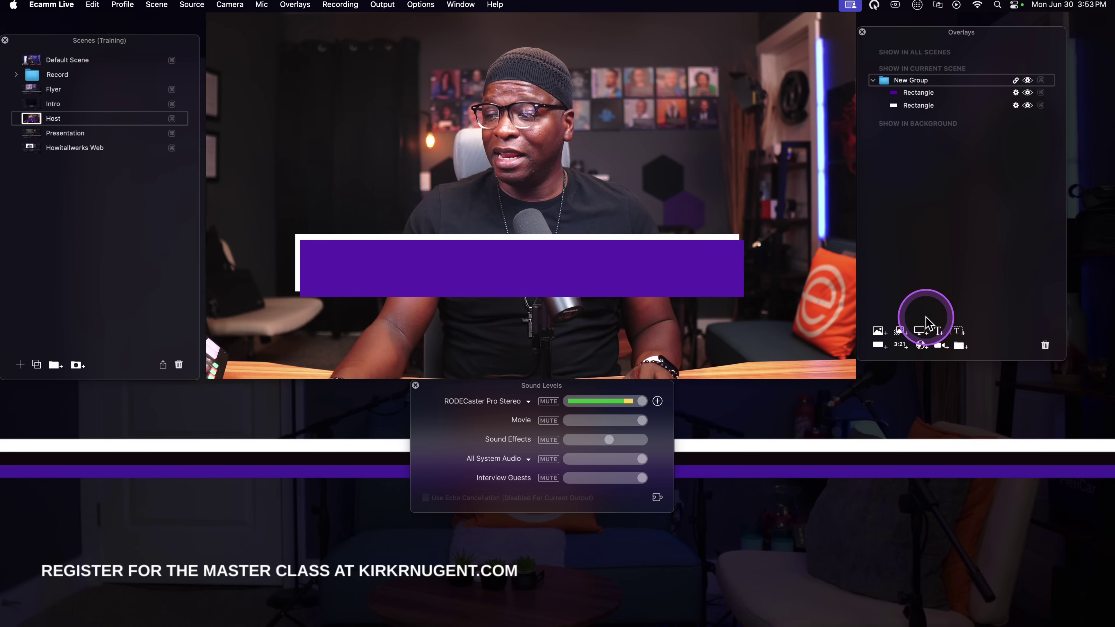
Add a dynamic text overlay in white with the host's full name followed by "| How it all Werks"
{"action": "left_click", "coordinate": [938, 332]}
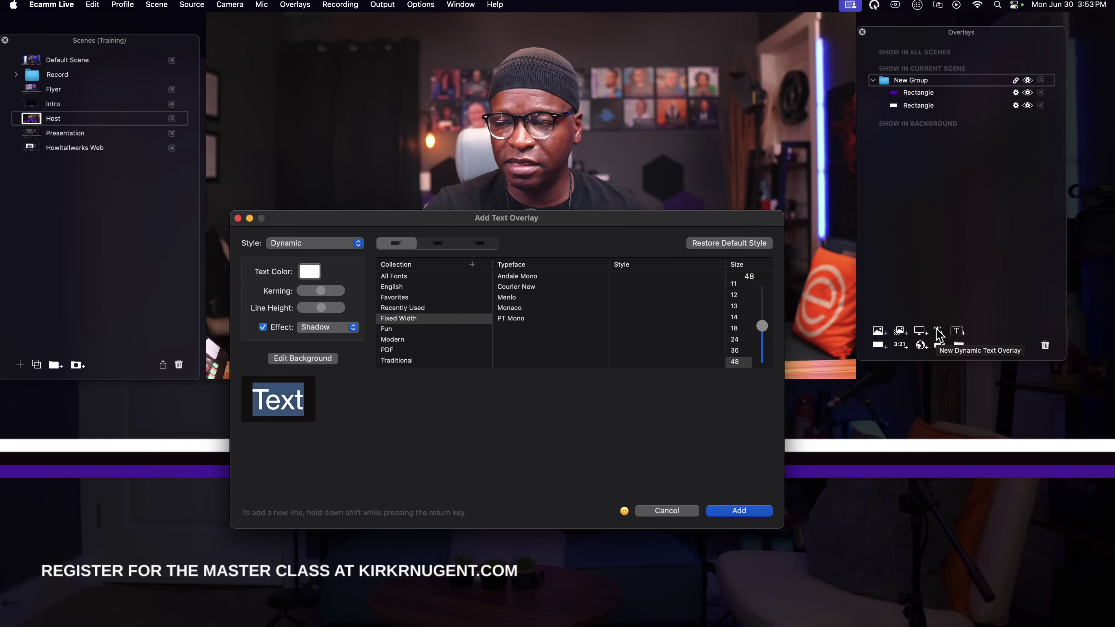
{"action": "type", "text": "Kirk Nugent | How it all Werks"}
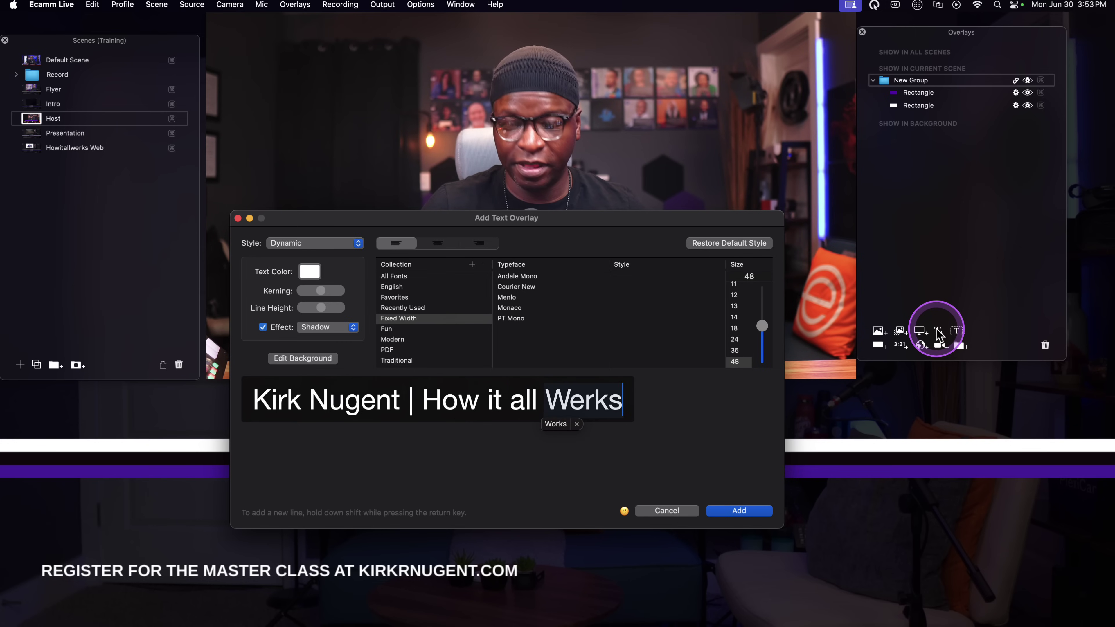
{"action": "key", "text": "super+a"}
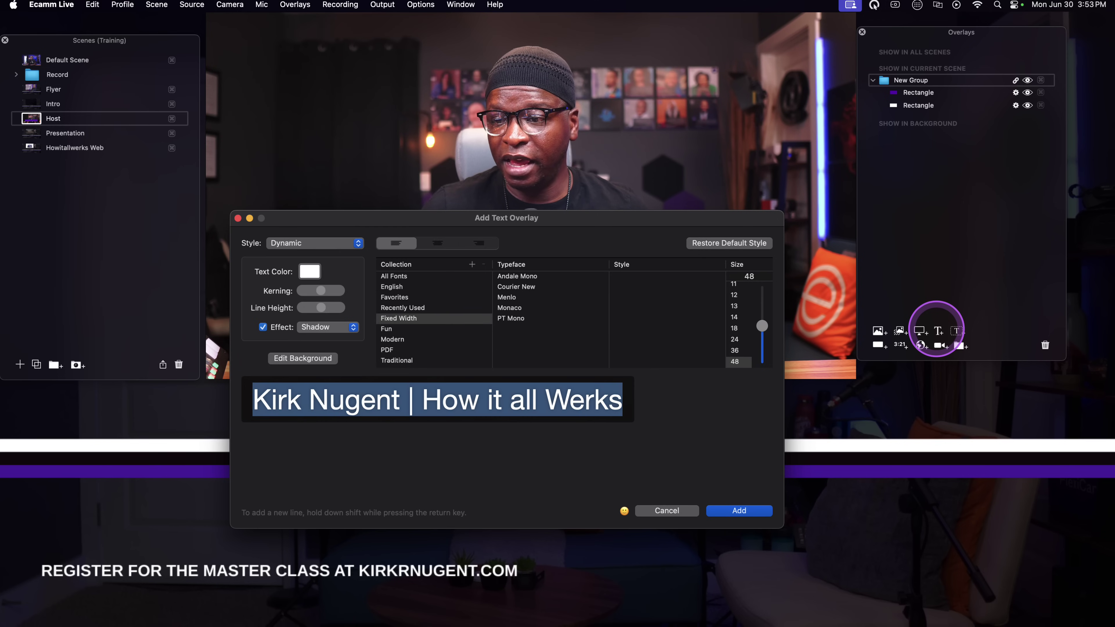
{"action": "left_click", "coordinate": [309, 272]}
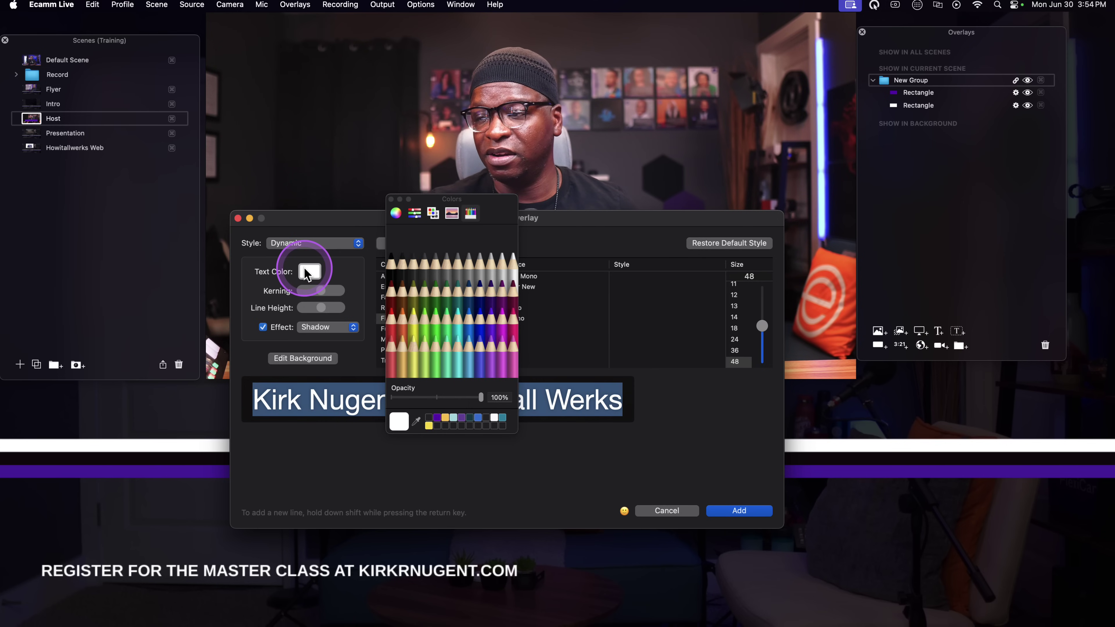
{"action": "left_click", "coordinate": [723, 510]}
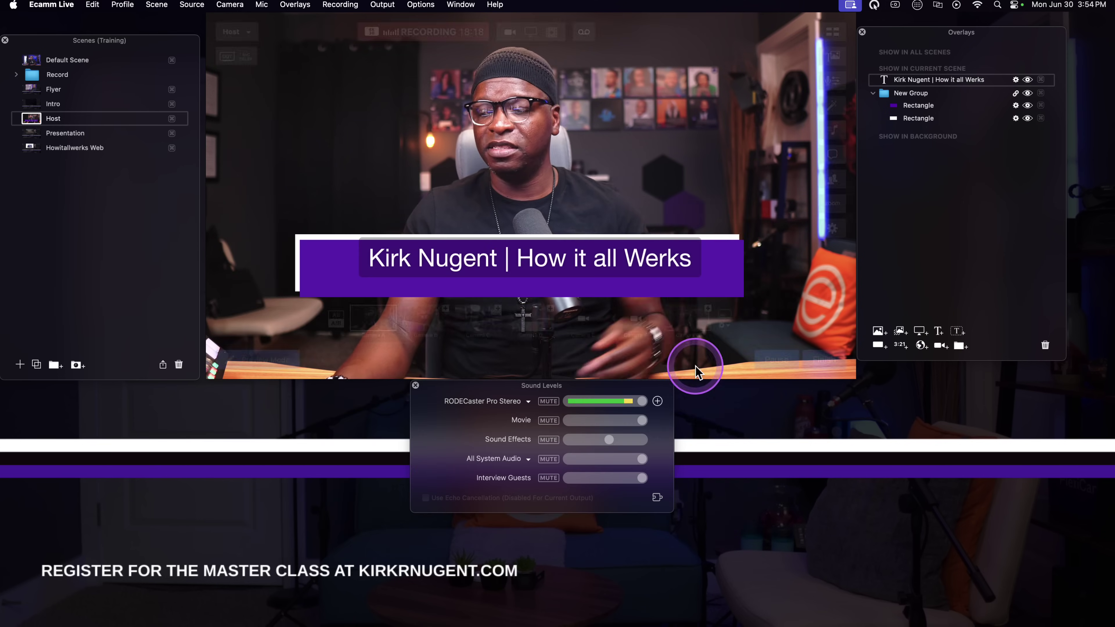
Set the text overlay's background to None and centre the text on the purple bar
{"action": "mouse_move", "coordinate": [364, 261]}
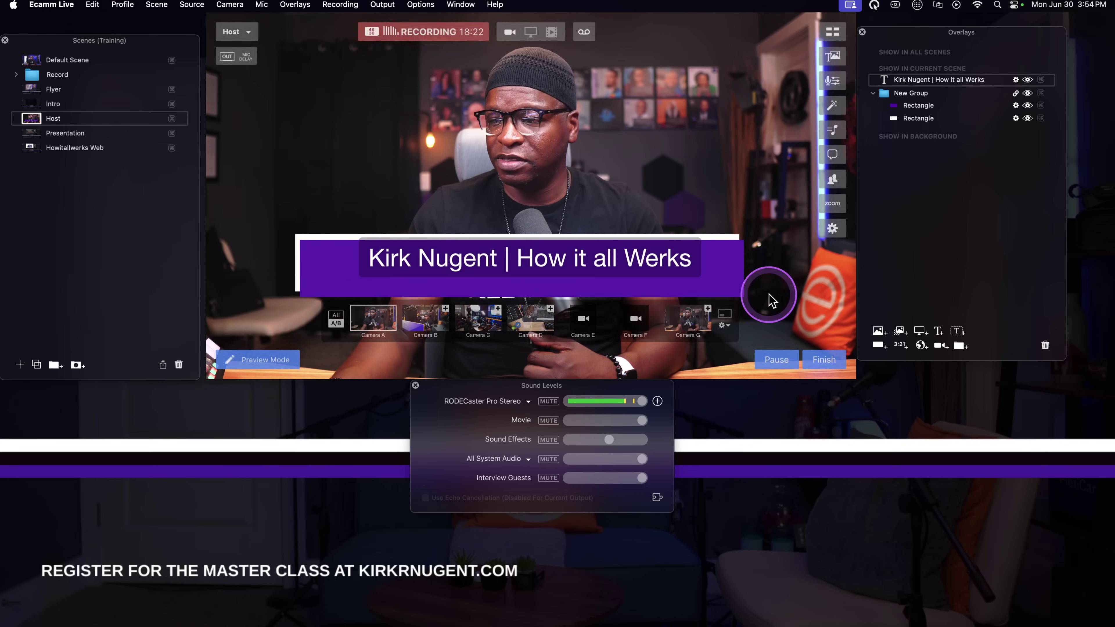
{"action": "double_click", "coordinate": [925, 81]}
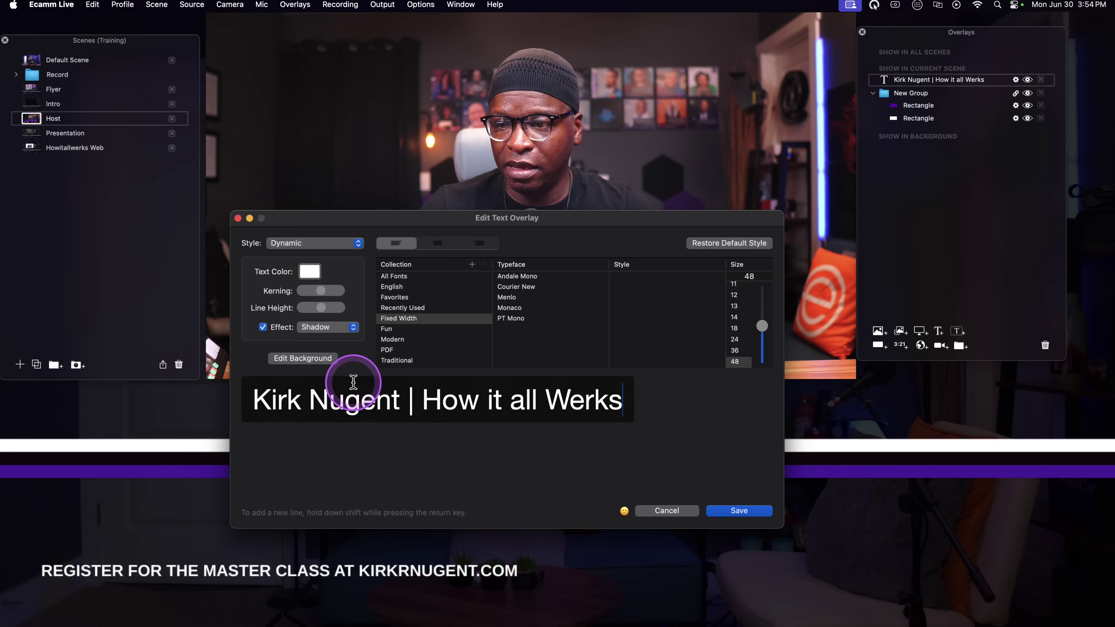
{"action": "left_click", "coordinate": [312, 363]}
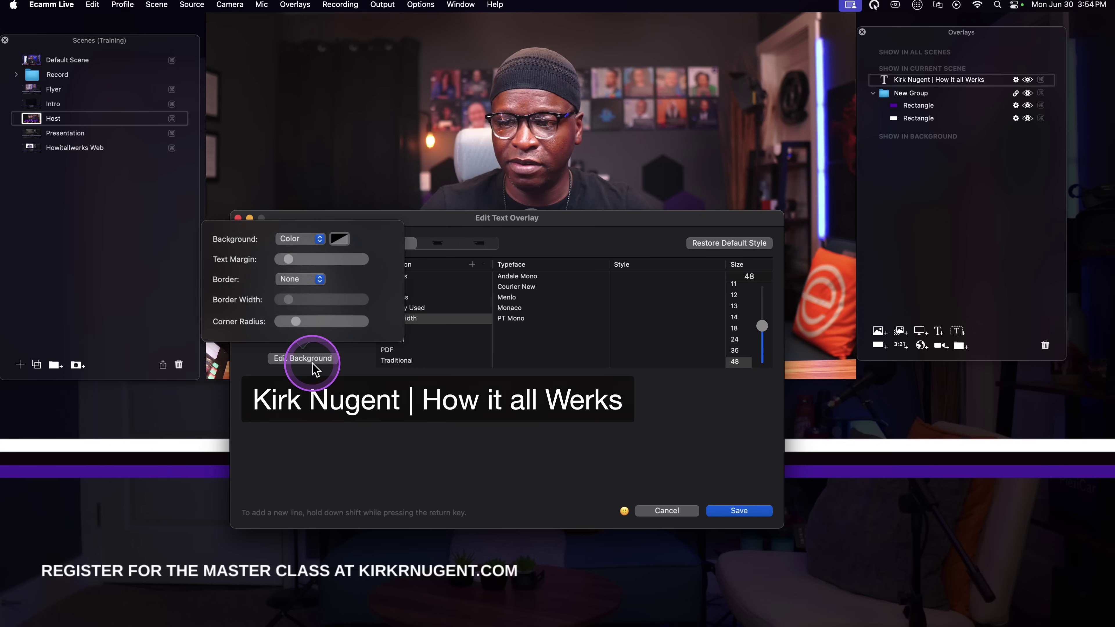
{"action": "left_click", "coordinate": [300, 242]}
{"action": "left_click", "coordinate": [294, 230]}
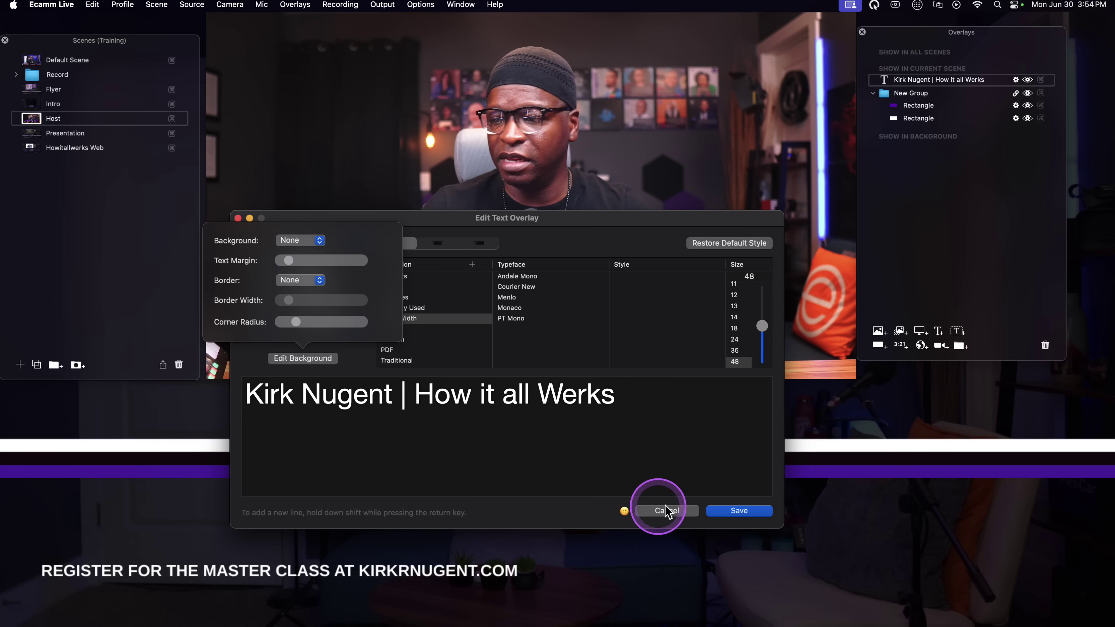
{"action": "left_click", "coordinate": [739, 510]}
{"action": "left_click_drag", "start_coordinate": [565, 254], "coordinate": [565, 268]}
Add the name text to the overlay group with the rectangles and move the whole group down as a lower third
{"action": "left_click", "coordinate": [918, 92]}
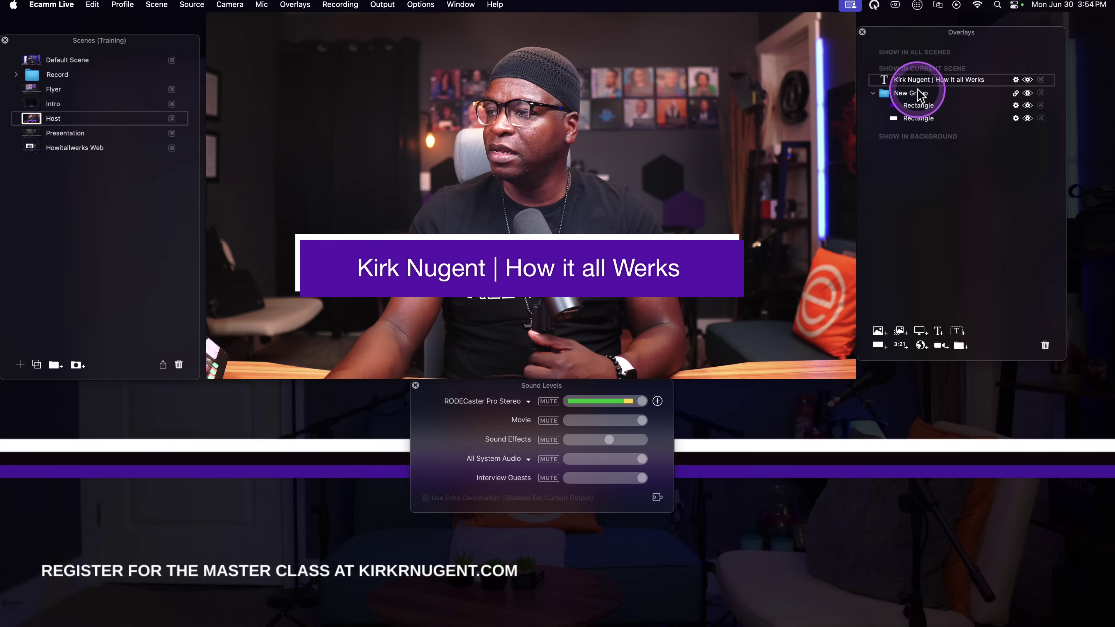
{"action": "left_click_drag", "start_coordinate": [923, 86], "coordinate": [922, 100]}
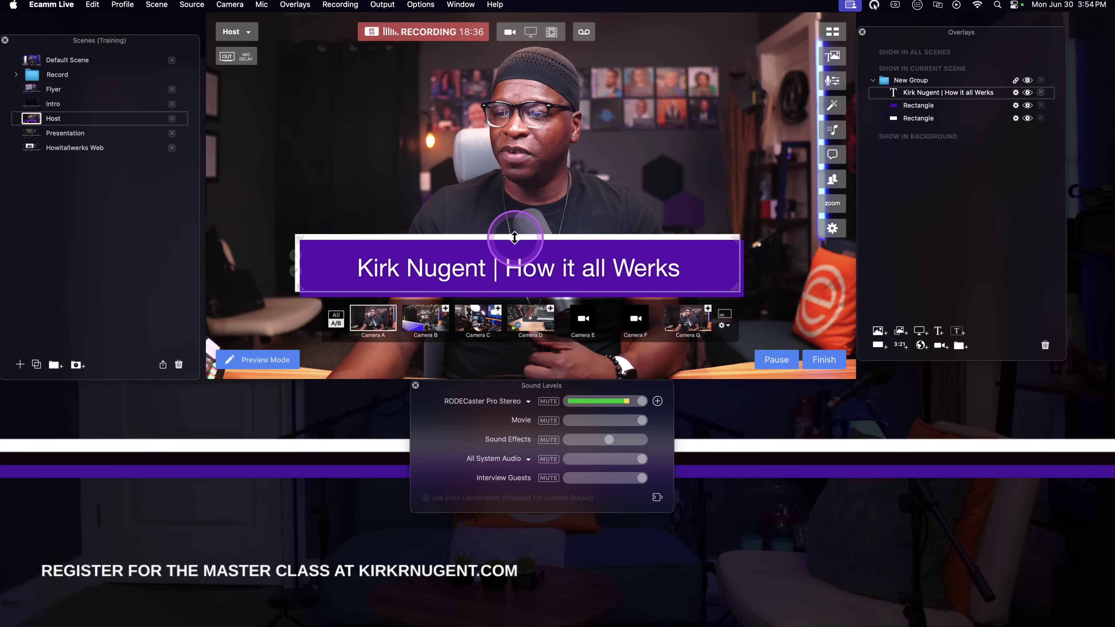
{"action": "left_click", "coordinate": [543, 263]}
{"action": "left_click_drag", "start_coordinate": [543, 263], "coordinate": [542, 310]}
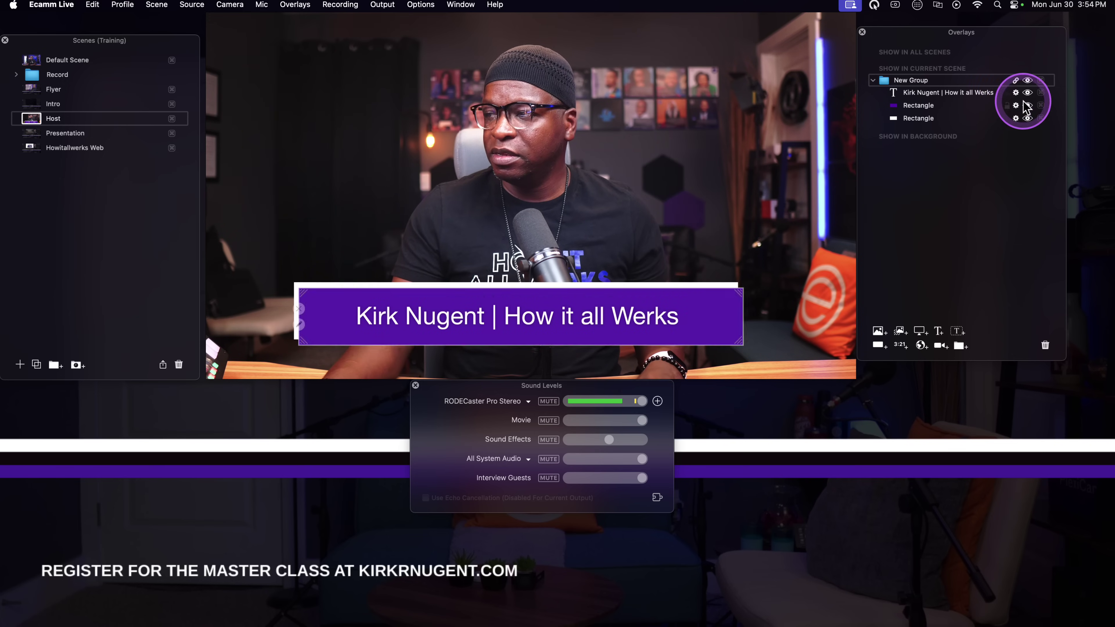
{"action": "mouse_move", "coordinate": [774, 193]}
{"action": "mouse_move", "coordinate": [34, 134]}
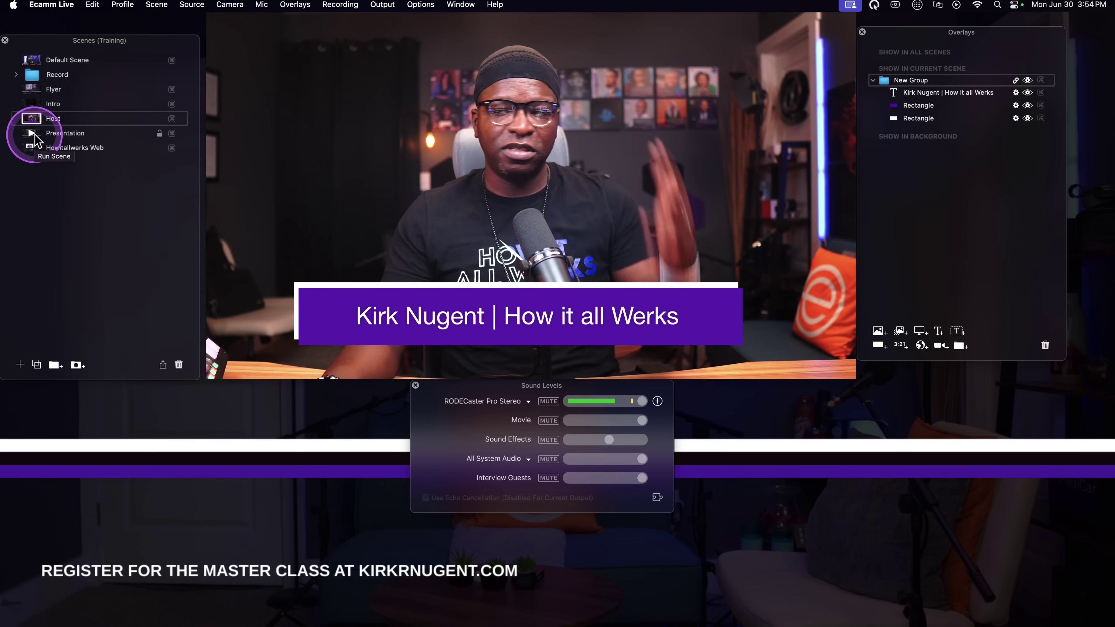
{"action": "mouse_move", "coordinate": [724, 303]}
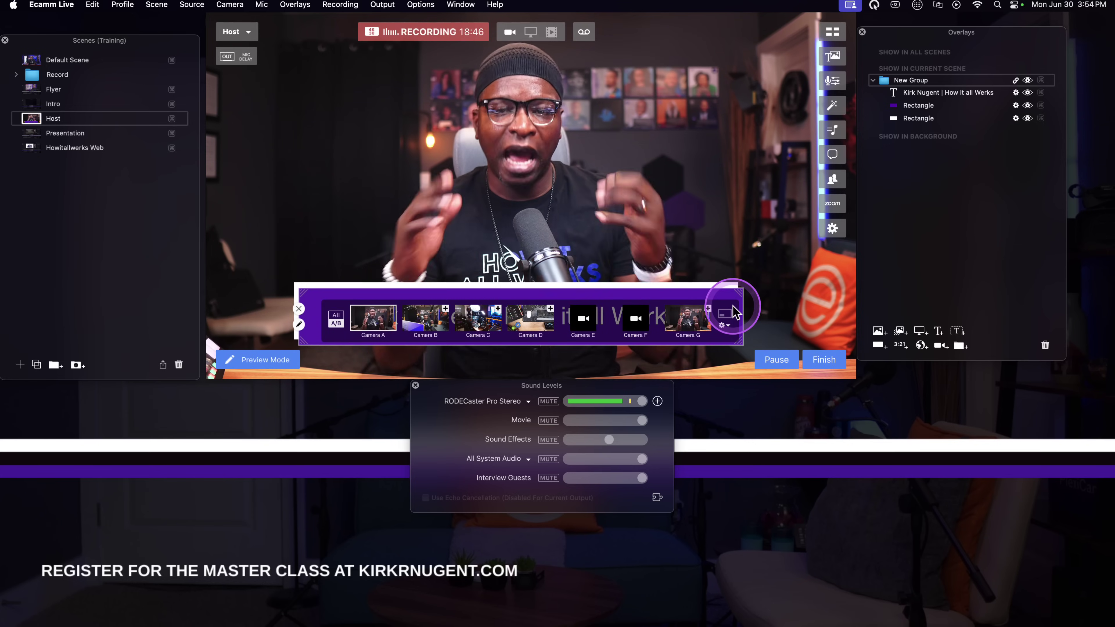
Add a 15-second auto-start countdown overlay to the Host scene that goes to the next scene when finished
{"action": "left_click", "coordinate": [902, 344]}
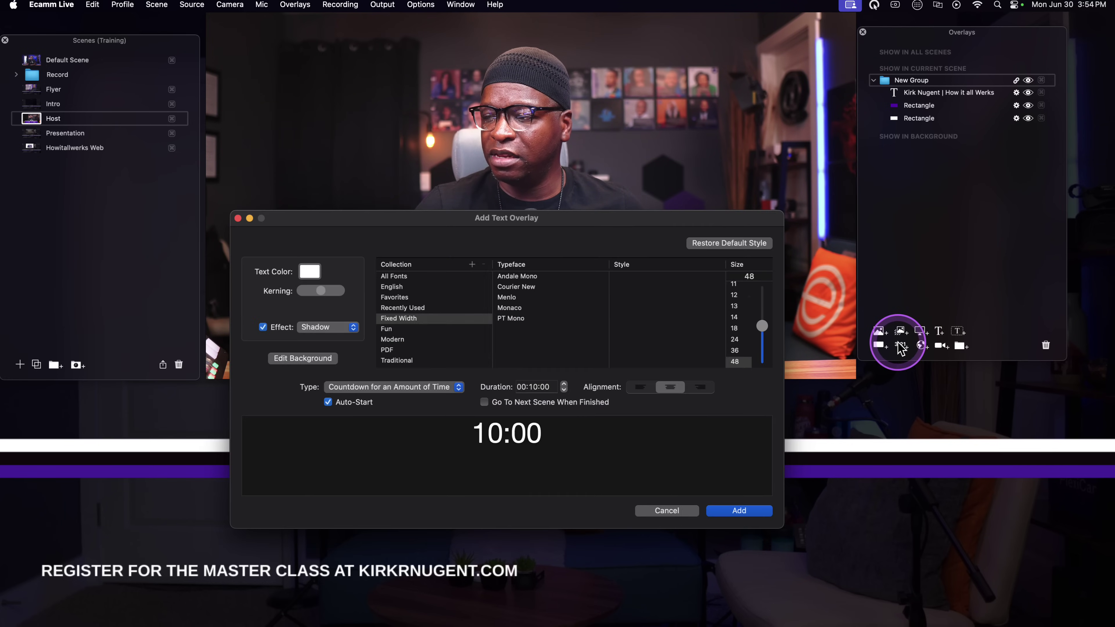
{"action": "left_click", "coordinate": [533, 386]}
{"action": "left_click", "coordinate": [543, 386]}
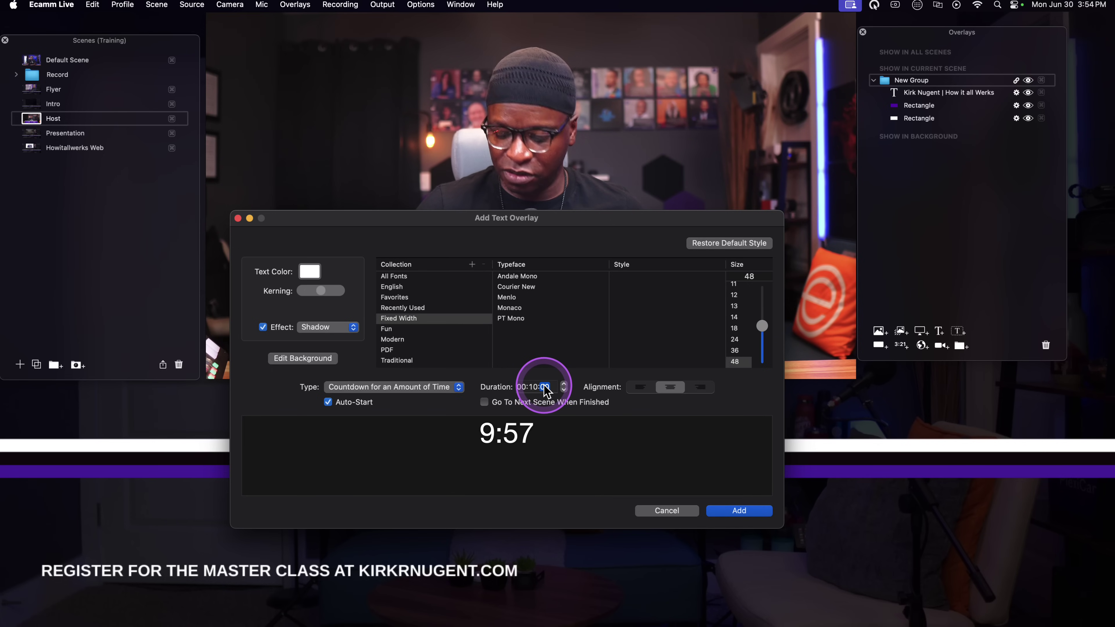
{"action": "type", "text": "15"}
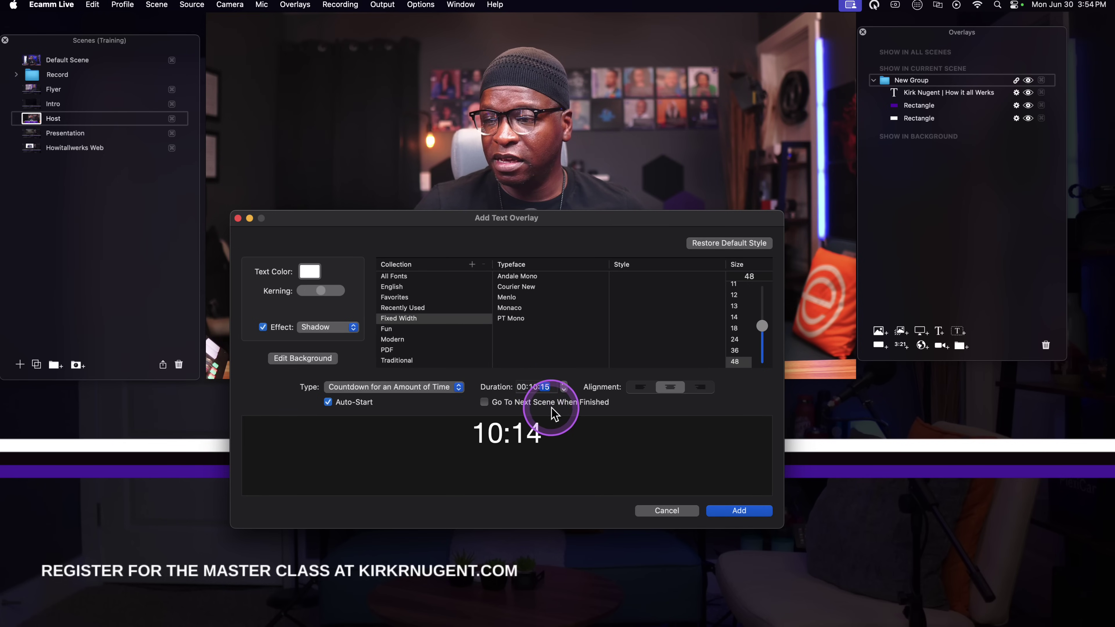
{"action": "left_click", "coordinate": [531, 387]}
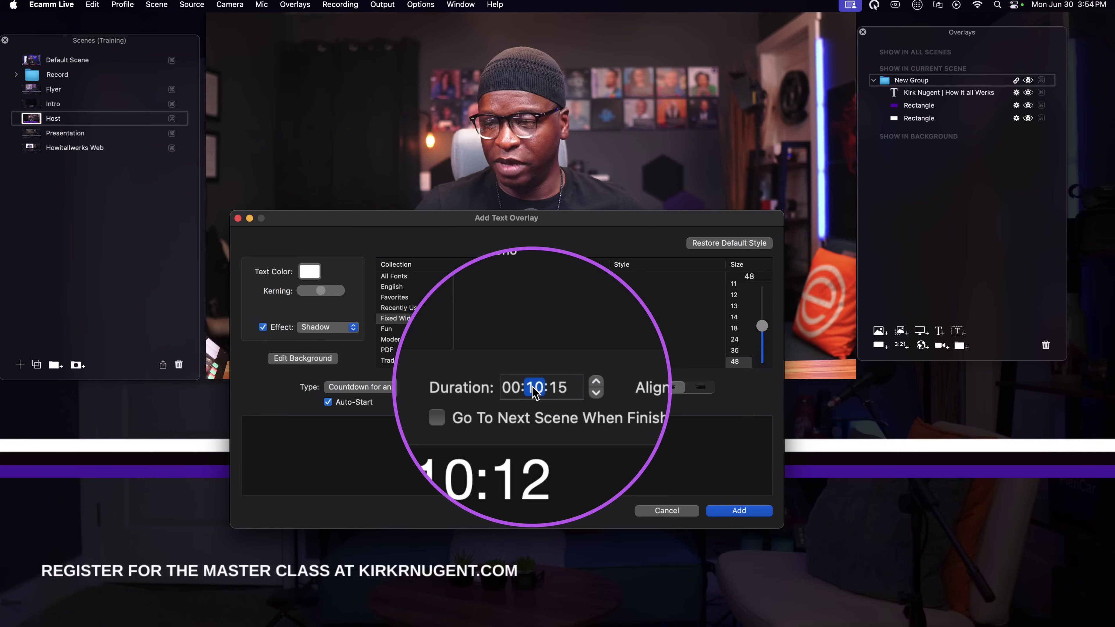
{"action": "type", "text": "00:"}
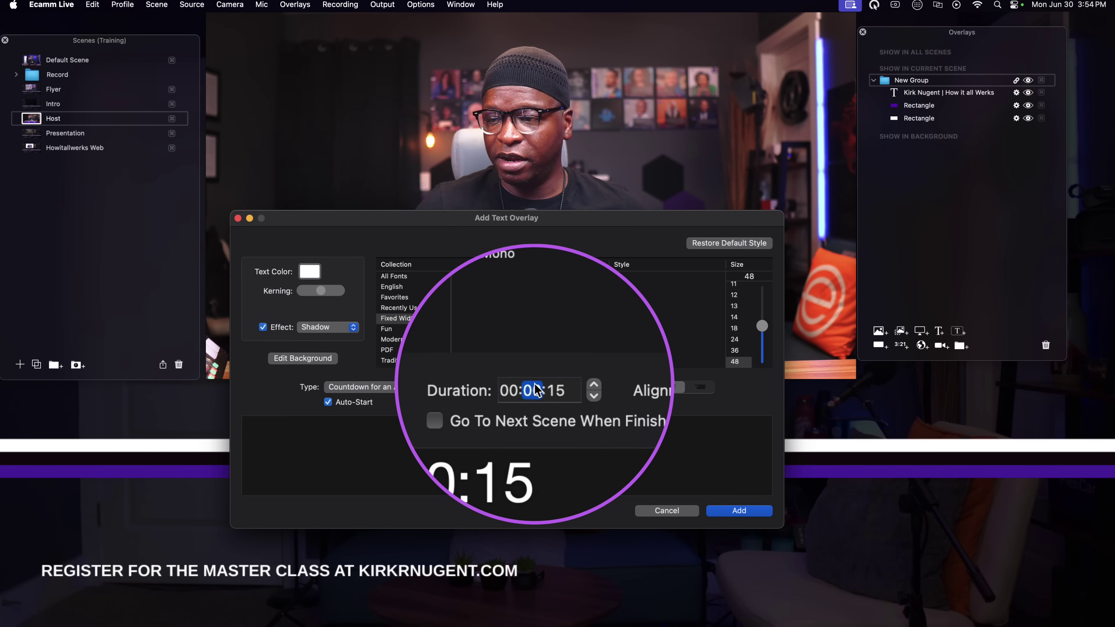
{"action": "left_click", "coordinate": [543, 386]}
{"action": "left_click", "coordinate": [523, 404]}
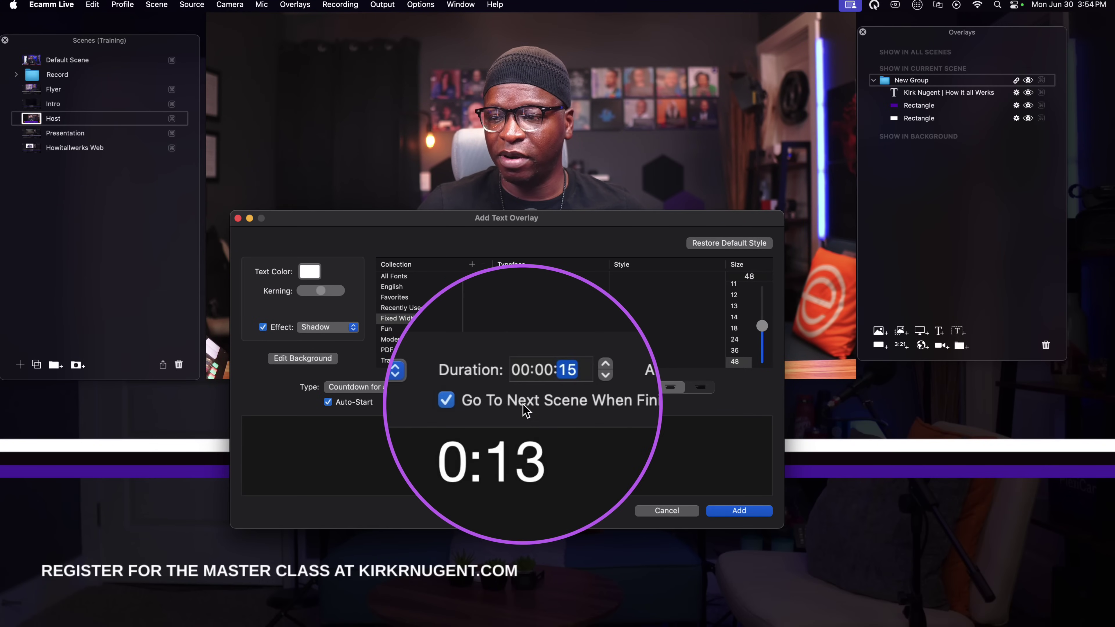
{"action": "left_click", "coordinate": [730, 512]}
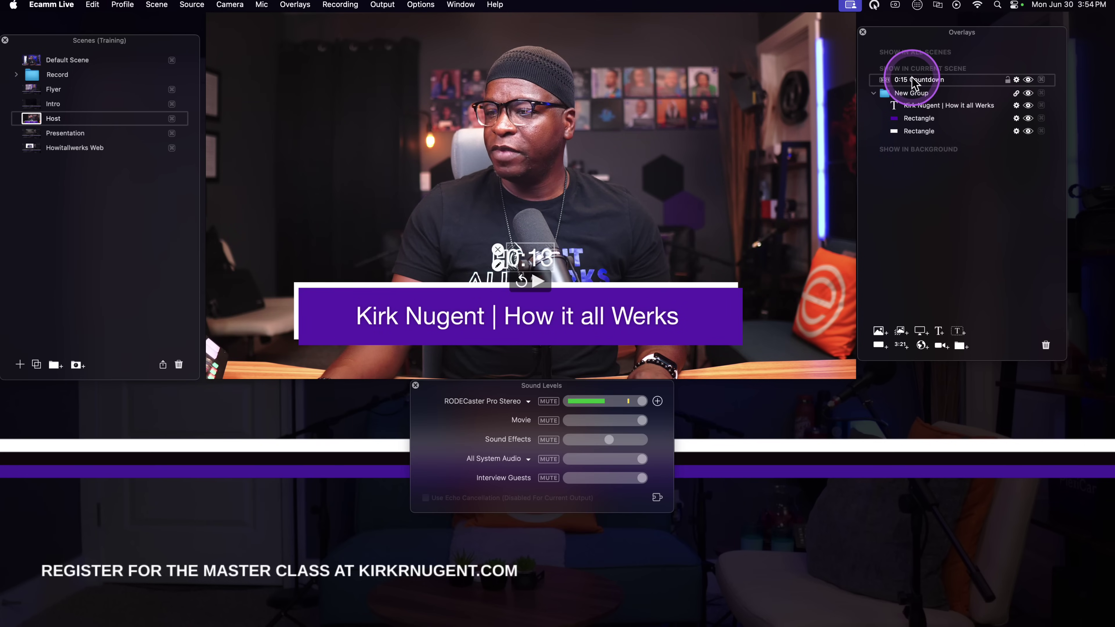
Reorder the countdown below the collapsed banner group and move it down behind the purple bar
{"action": "left_click_drag", "start_coordinate": [904, 79], "coordinate": [906, 81]}
{"action": "left_click", "coordinate": [874, 93]}
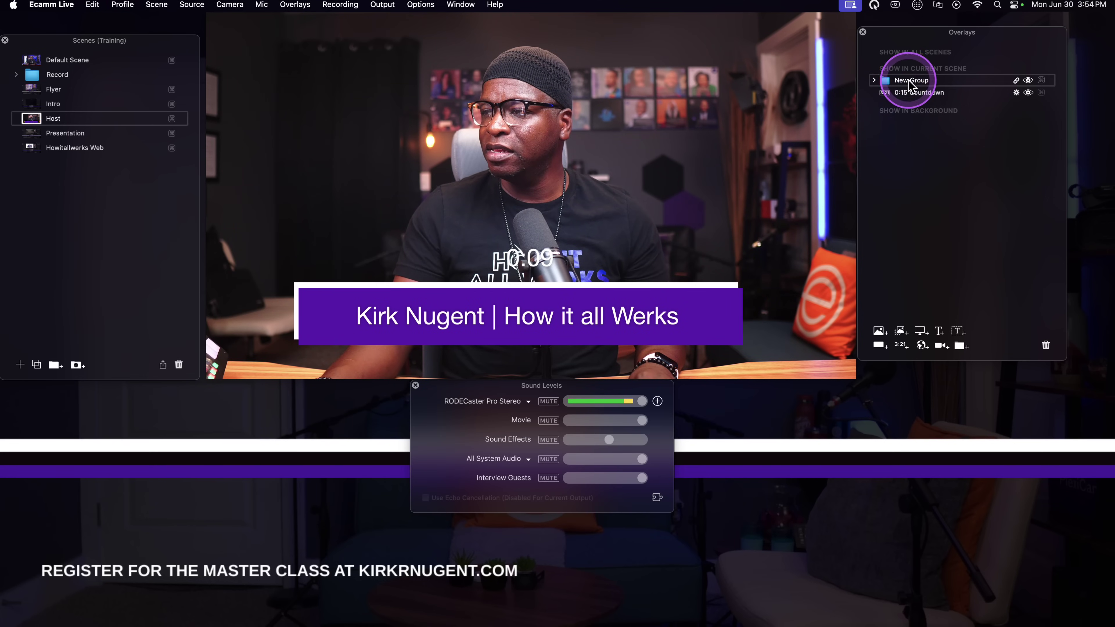
{"action": "left_click_drag", "start_coordinate": [531, 259], "coordinate": [532, 306]}
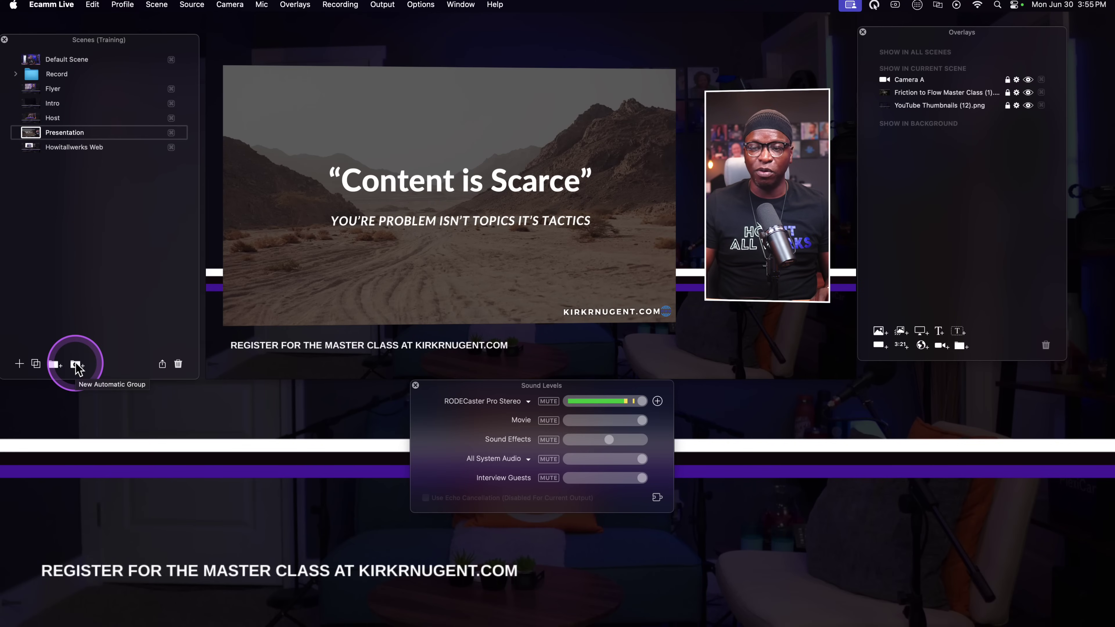
Create an automatic scene group and place it at the end of the scene list, below Howitallwerks Web
{"action": "left_click", "coordinate": [76, 363]}
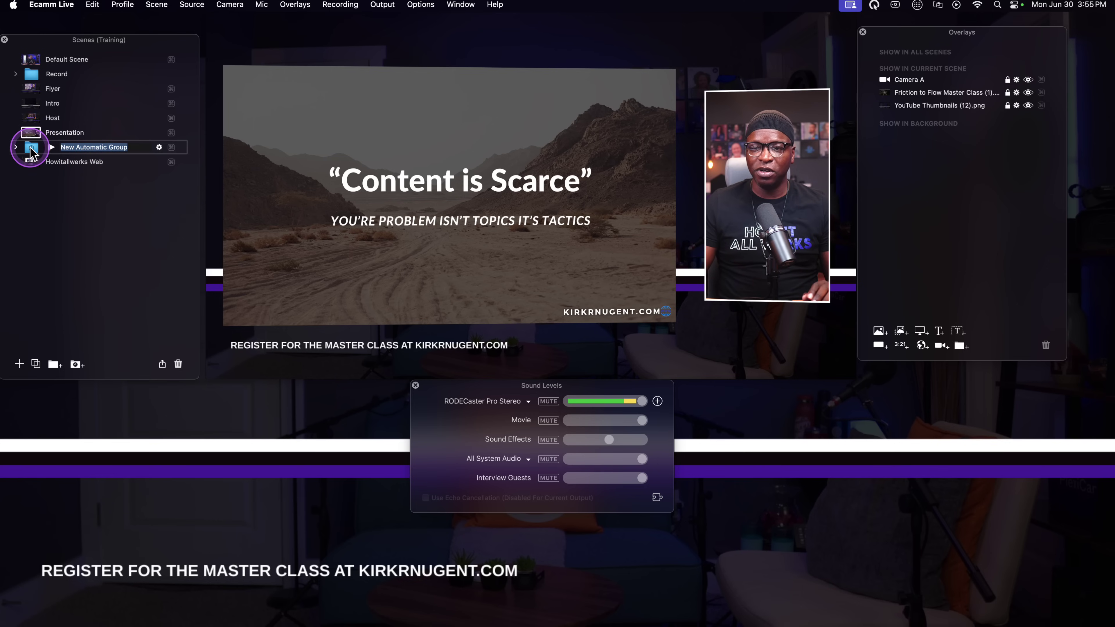
{"action": "left_click_drag", "start_coordinate": [31, 152], "coordinate": [17, 83]}
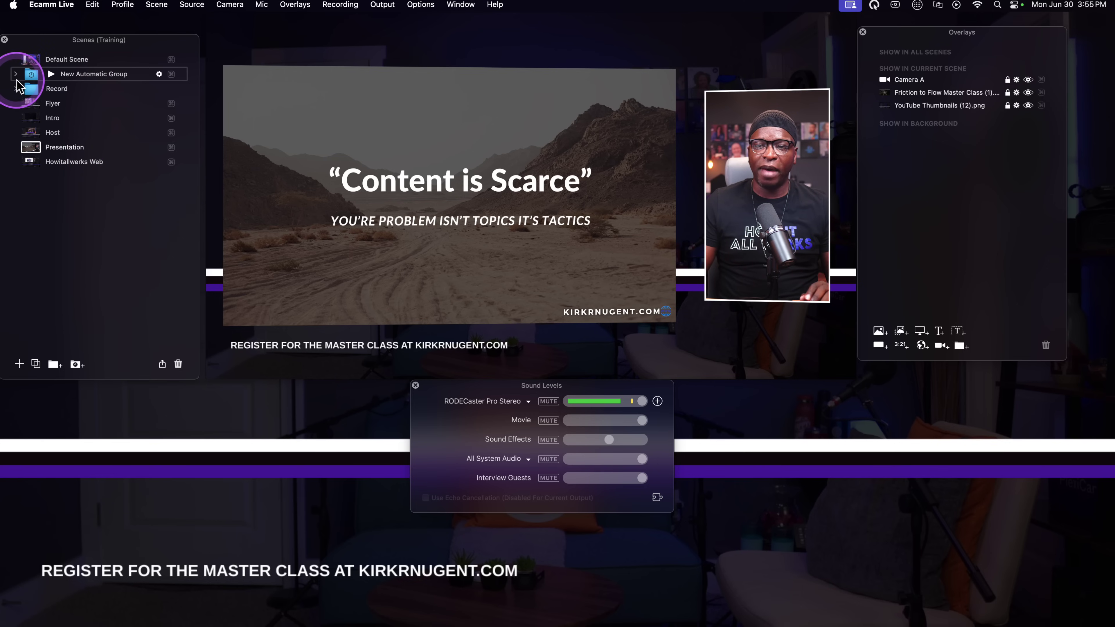
{"action": "left_click", "coordinate": [16, 88]}
{"action": "left_click", "coordinate": [15, 89]}
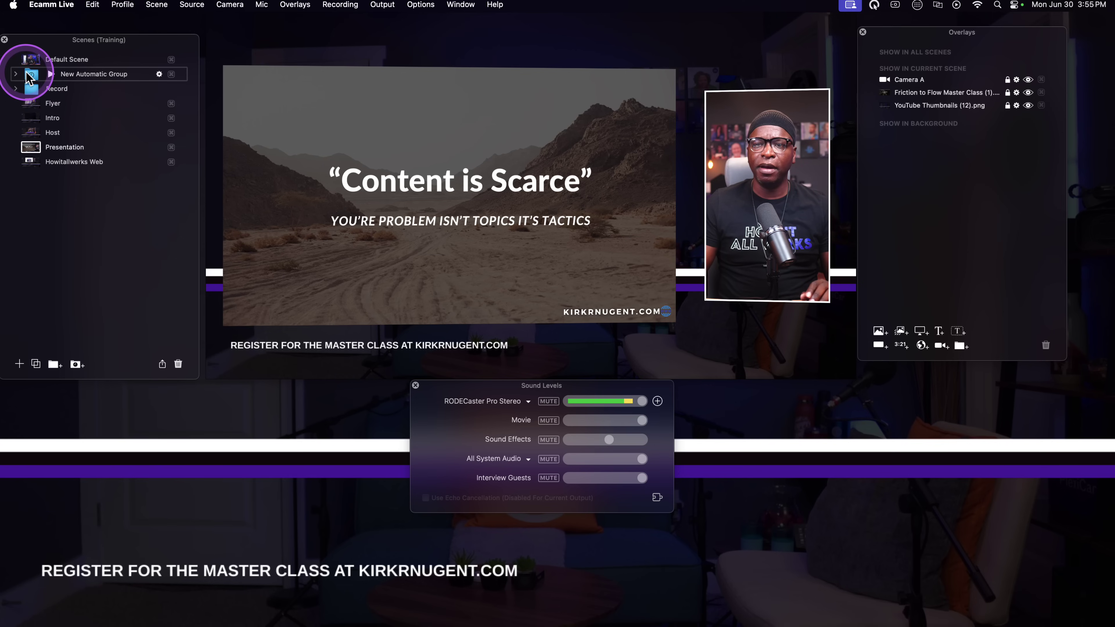
{"action": "left_click_drag", "start_coordinate": [29, 73], "coordinate": [59, 169]}
{"action": "left_click", "coordinate": [63, 81]}
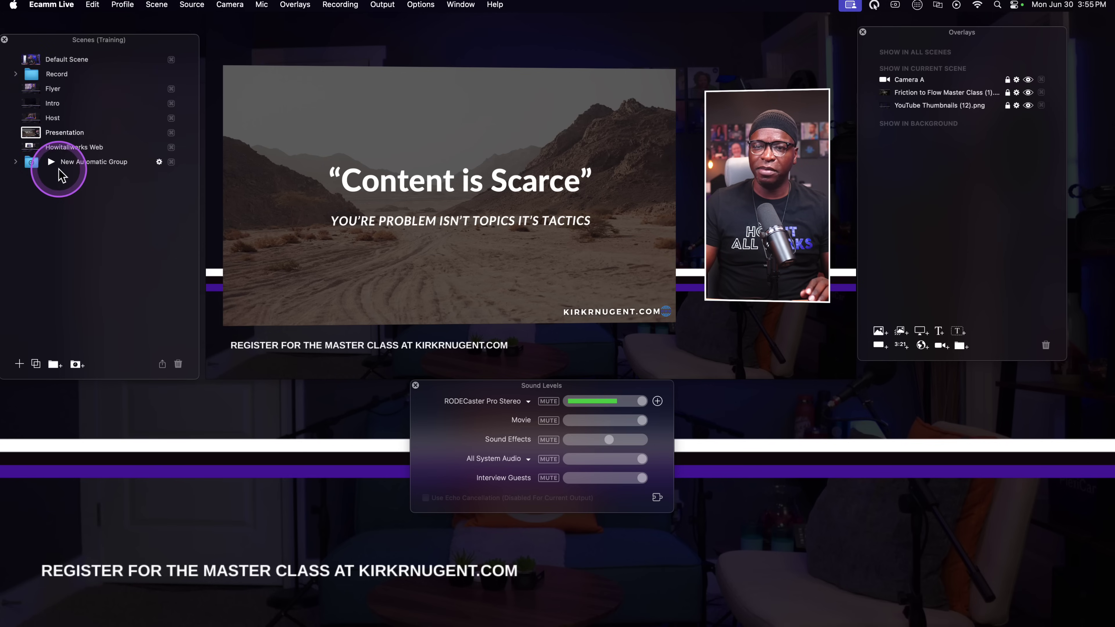
{"action": "left_click", "coordinate": [36, 164]}
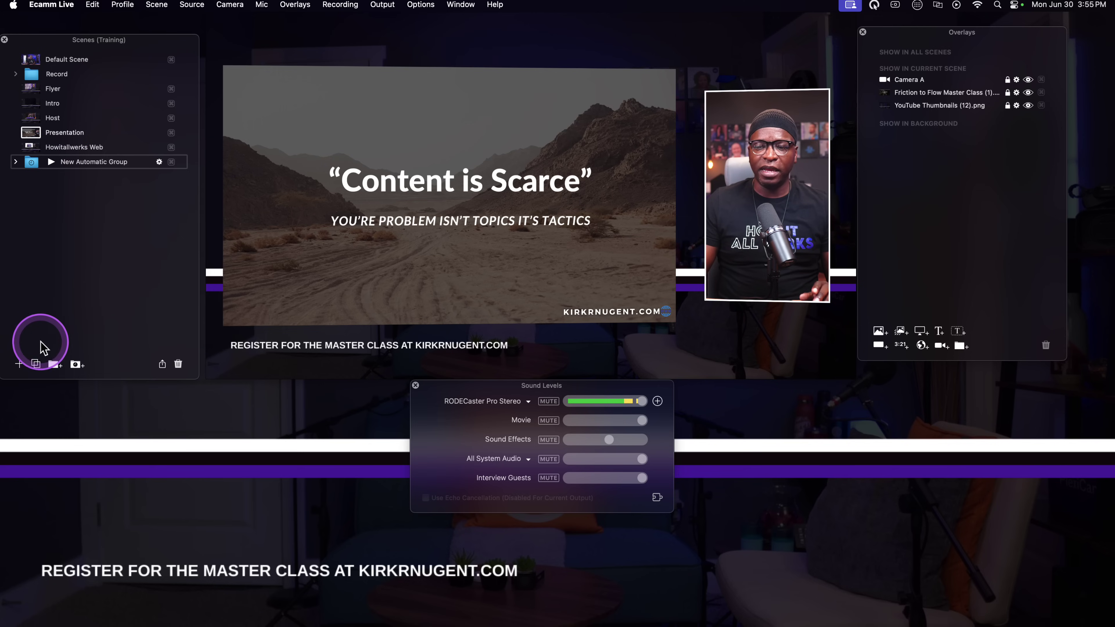
Add a scene named "Cam 1" inside the automatic group with the camera as its source
{"action": "left_click", "coordinate": [20, 364]}
{"action": "mouse_move", "coordinate": [219, 187]}
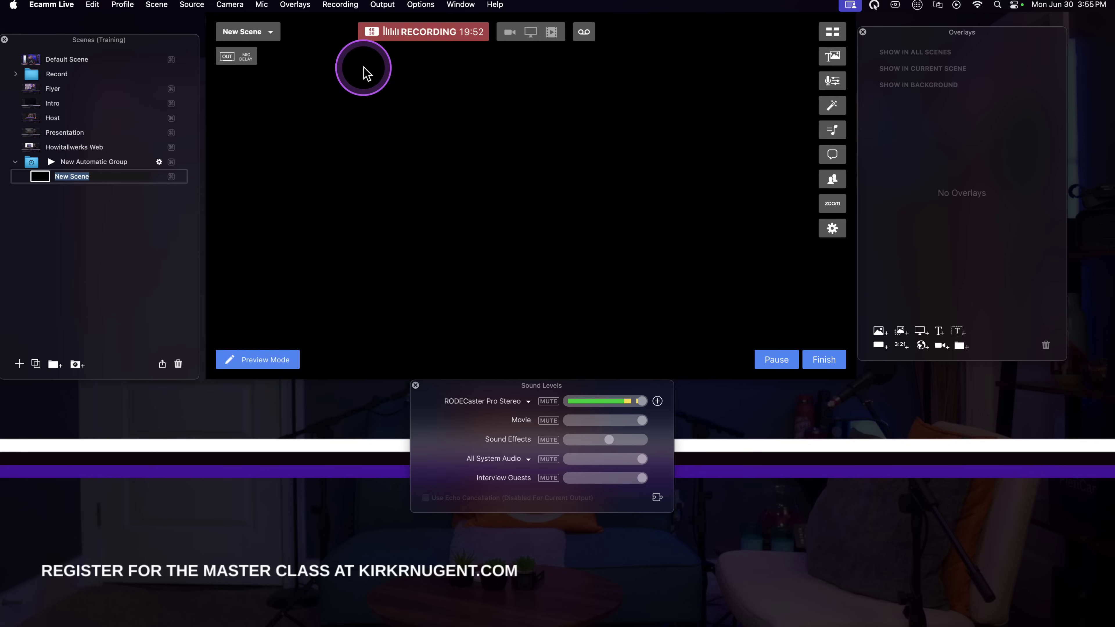
{"action": "left_click", "coordinate": [509, 32]}
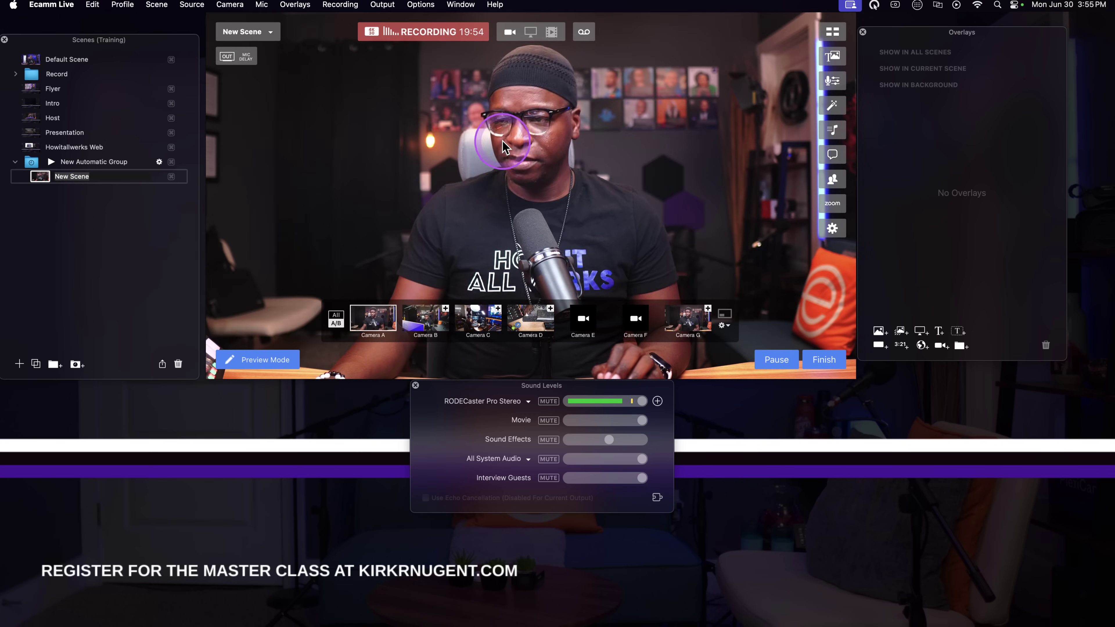
{"action": "double_click", "coordinate": [69, 177]}
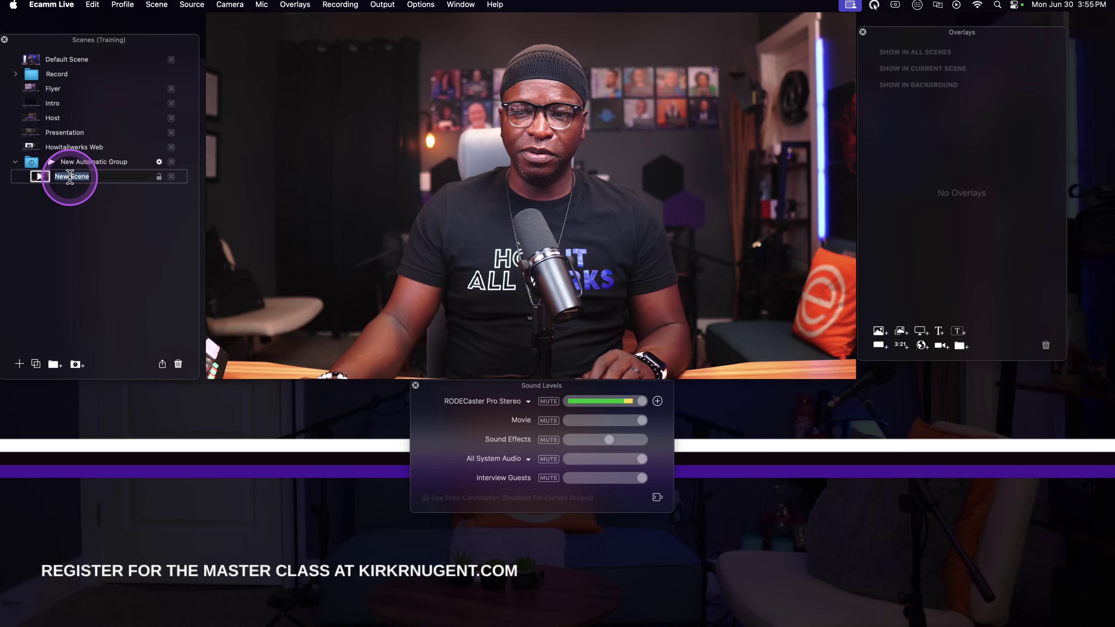
{"action": "type", "text": "am"}
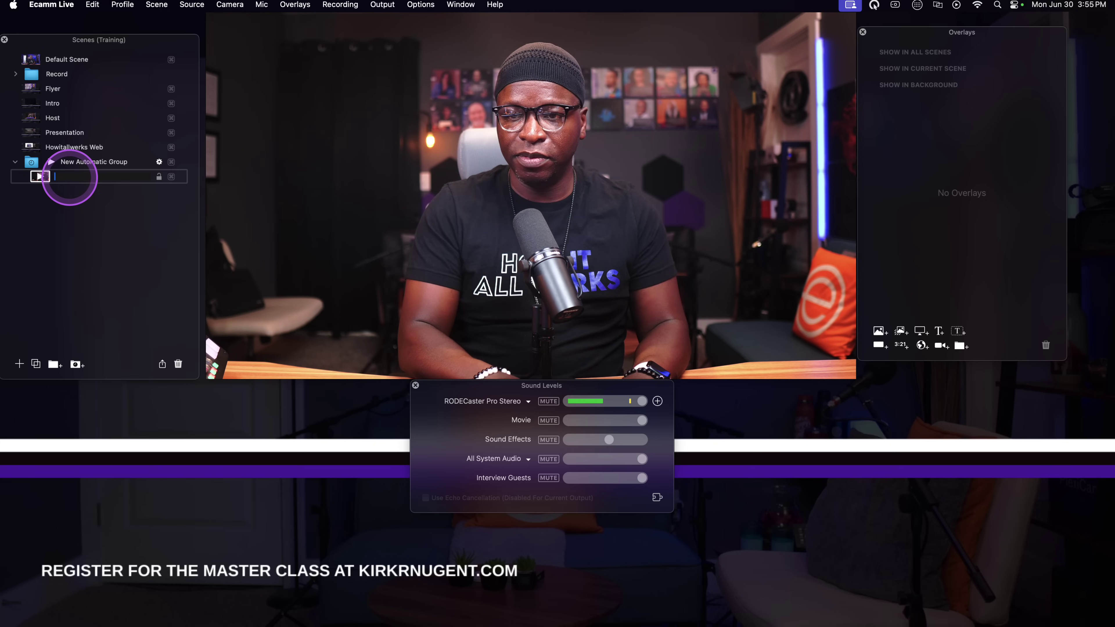
{"action": "type", "text": " 2"}
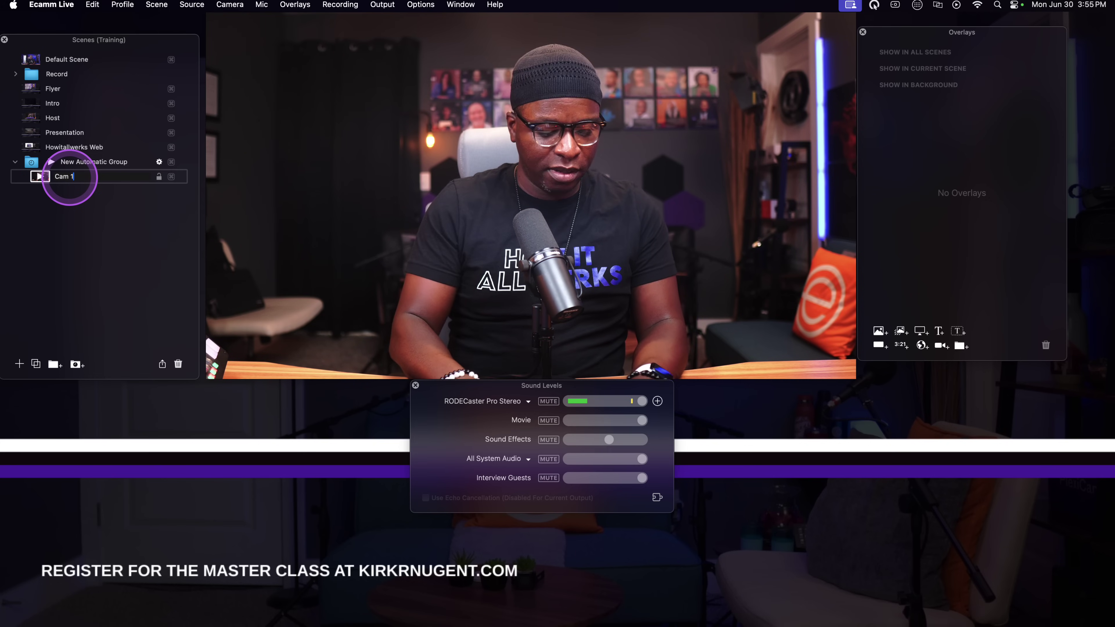
Set the automatic group's fixed interval to 5 seconds, keeping Next Scene and the Cross Dissolve transition
{"action": "left_click", "coordinate": [152, 163]}
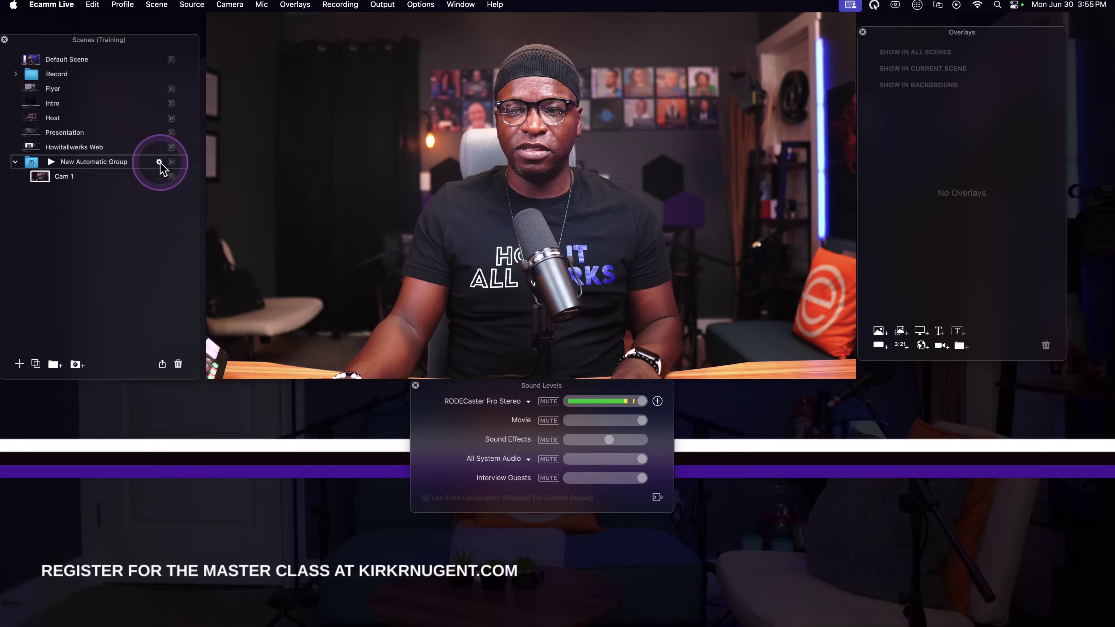
{"action": "left_click", "coordinate": [159, 162]}
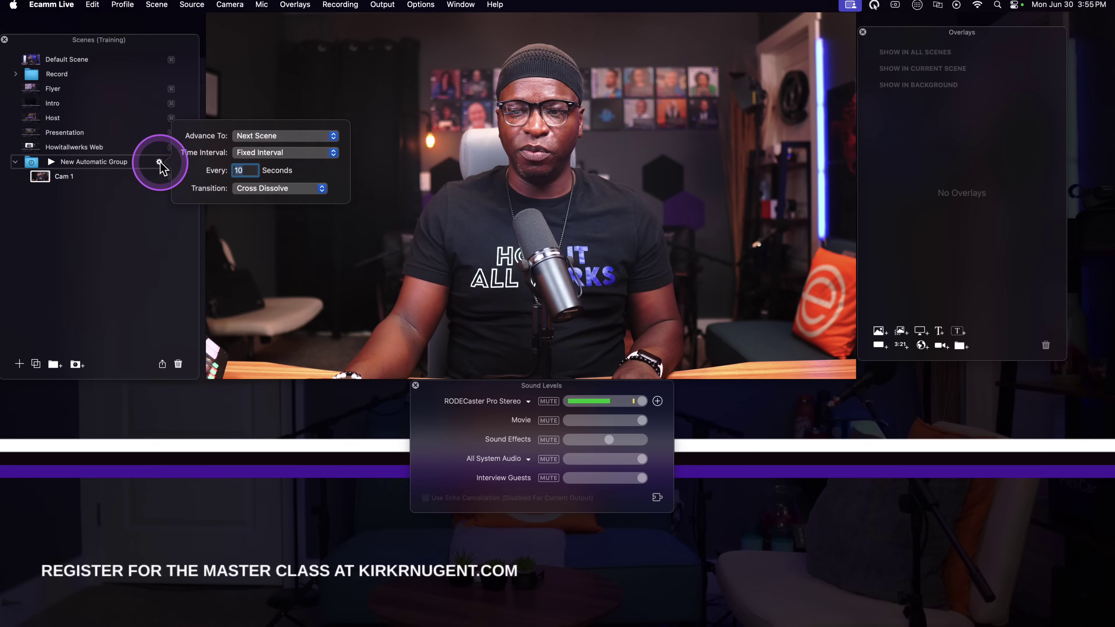
{"action": "double_click", "coordinate": [241, 172]}
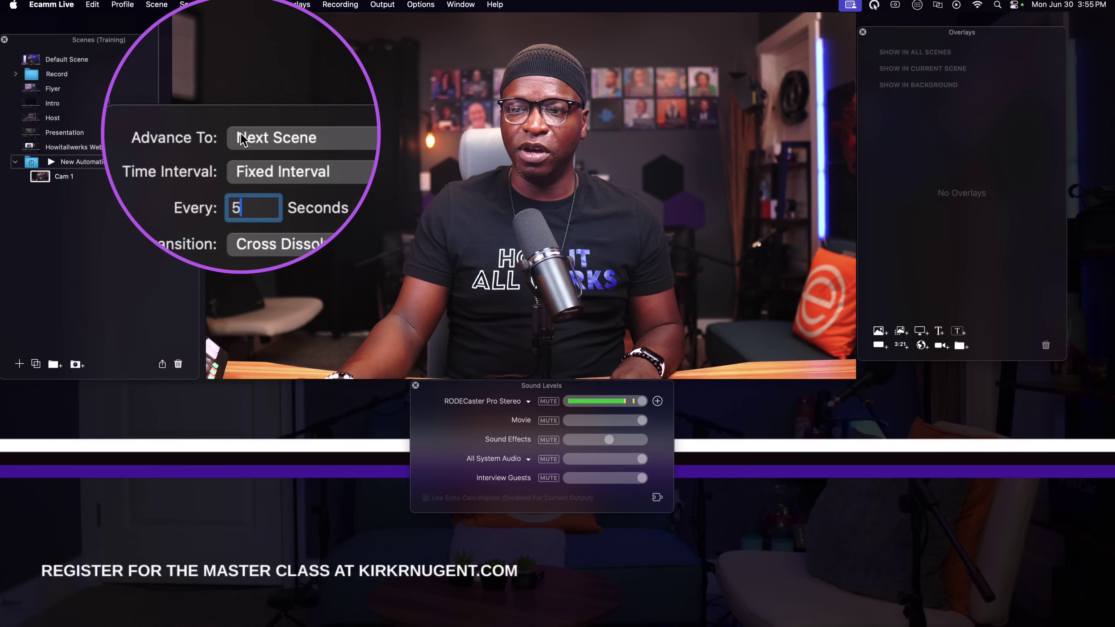
{"action": "left_click", "coordinate": [254, 189]}
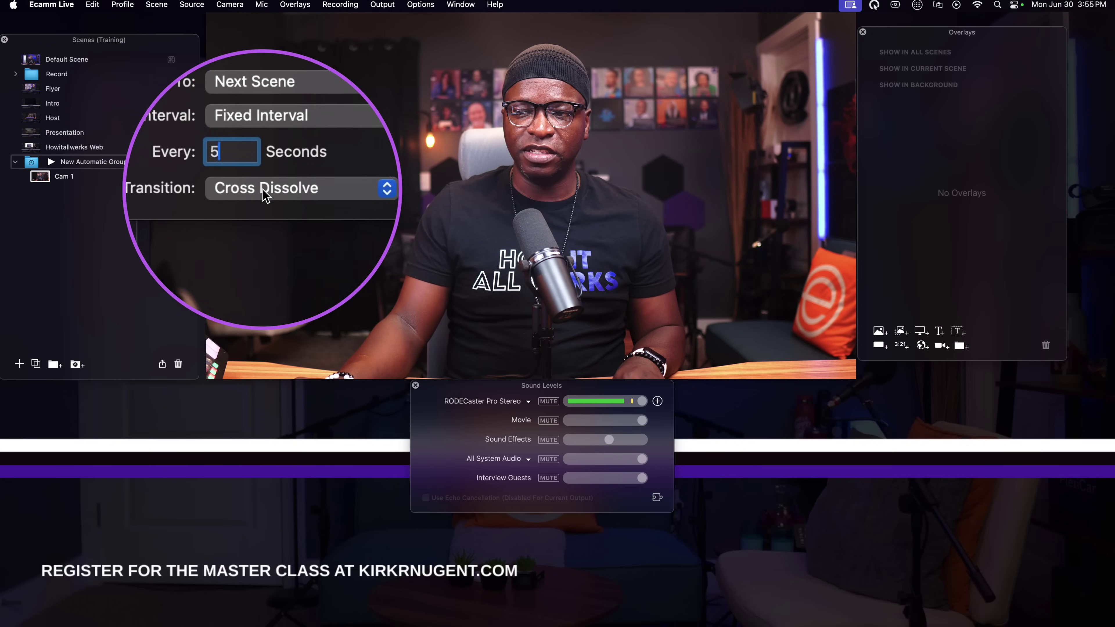
Duplicate the Cam 1 scene as "Cam 2" and switch it to Camera B
{"action": "left_click", "coordinate": [41, 181]}
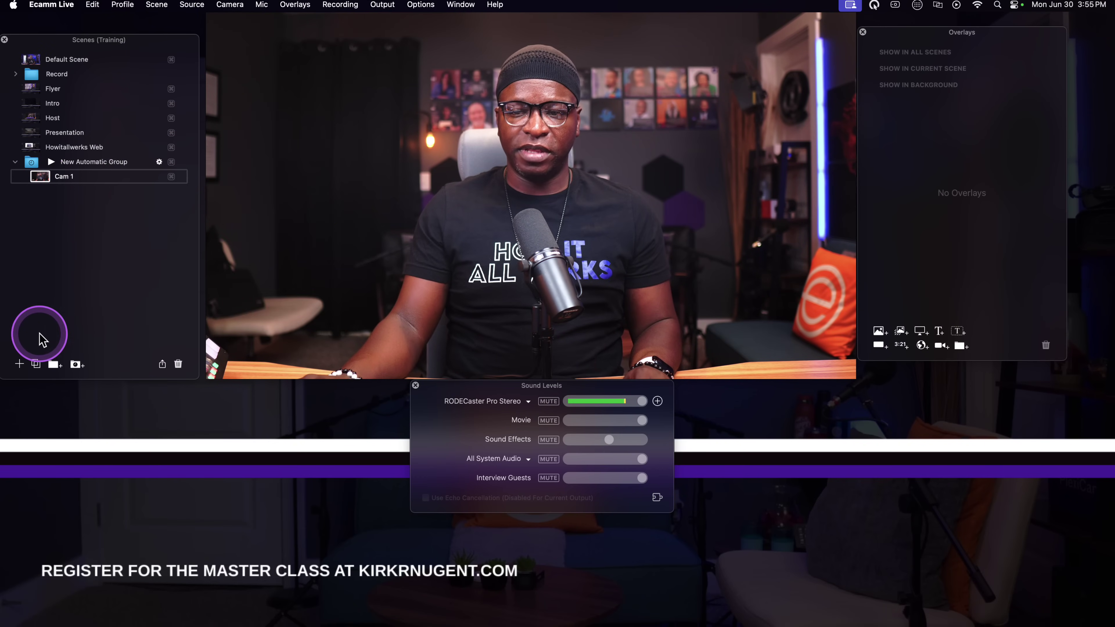
{"action": "left_click", "coordinate": [36, 363]}
{"action": "type", "text": "Cam2"}
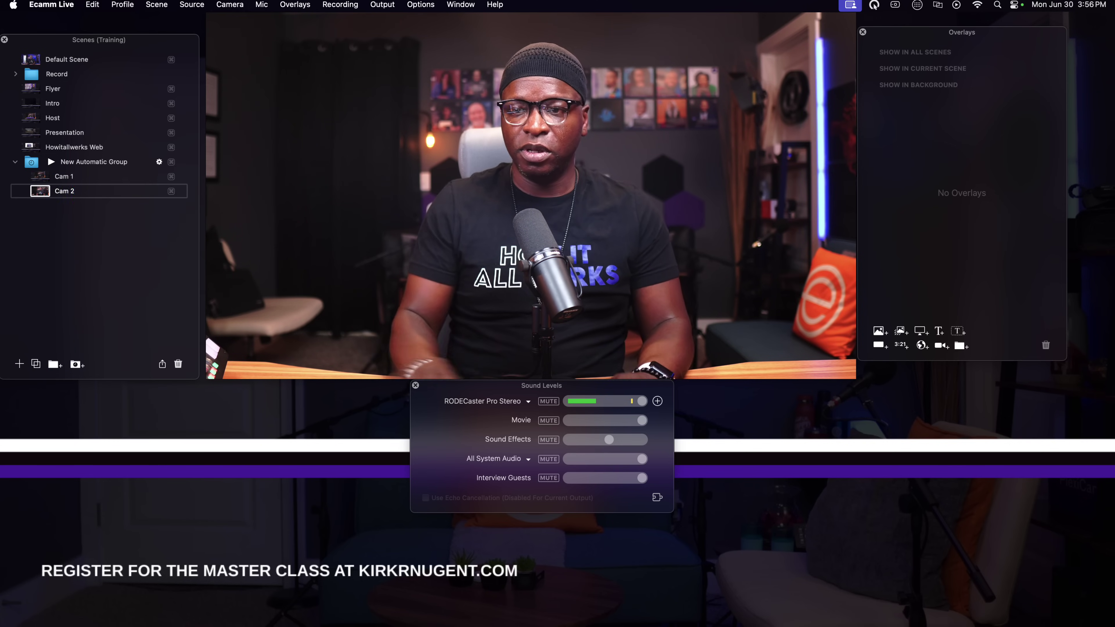
{"action": "left_click", "coordinate": [435, 320]}
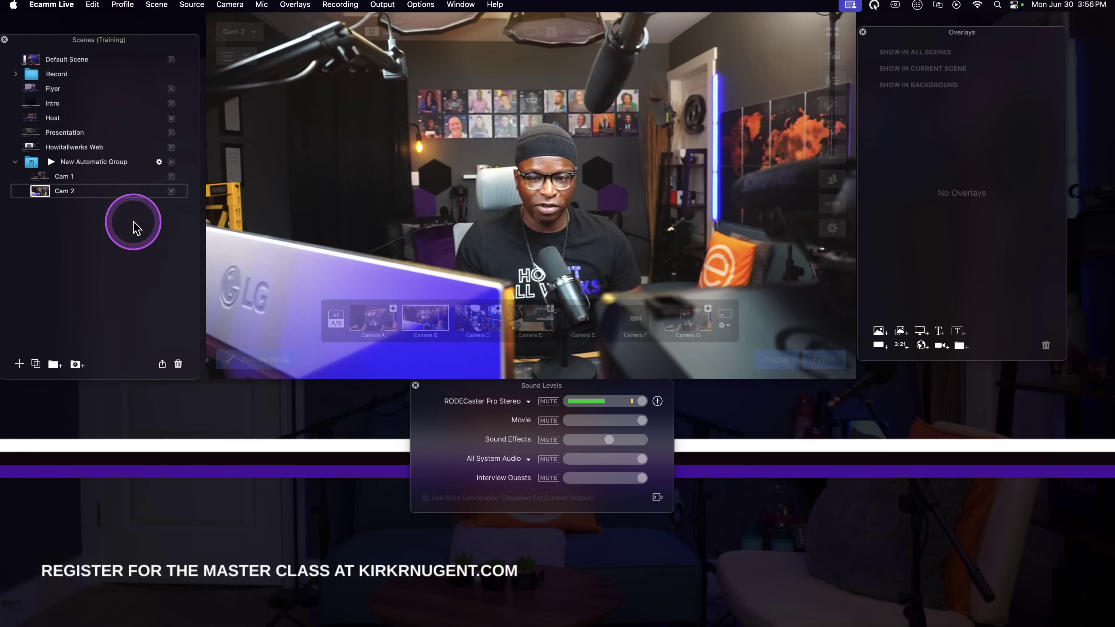
Duplicate the Cam 2 scene as "Cam 3" and switch it to Camera C
{"action": "left_click", "coordinate": [35, 363]}
{"action": "type", "text": "Cam 3"}
{"action": "key", "text": "Return"}
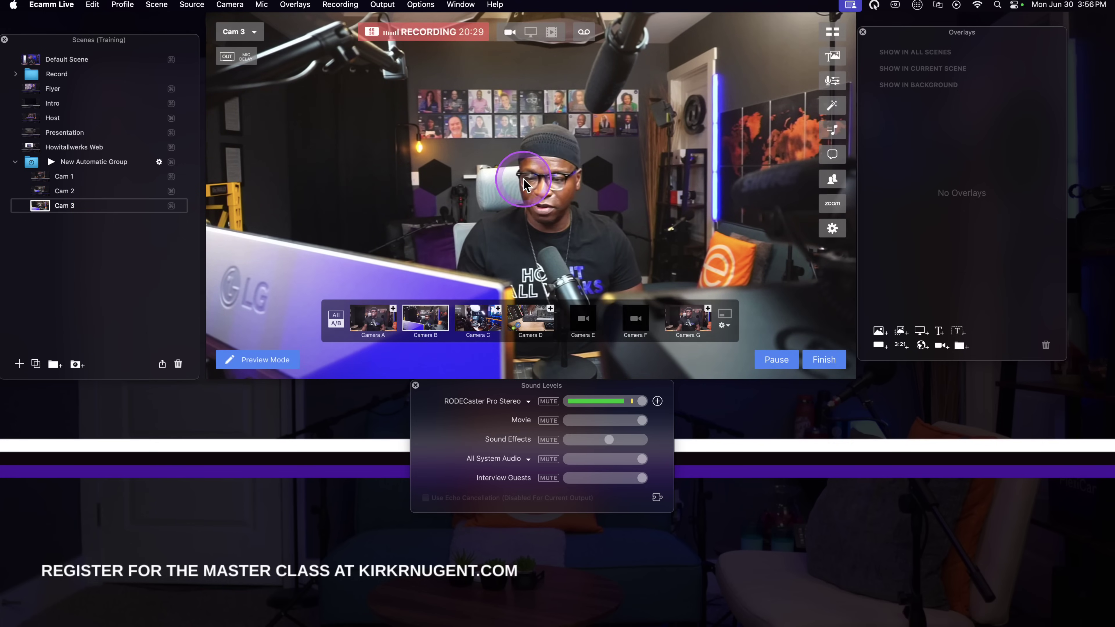
{"action": "left_click", "coordinate": [476, 318]}
Duplicate the Cam 3 scene as "Cam 4" and switch it to Camera D
{"action": "left_click", "coordinate": [36, 363]}
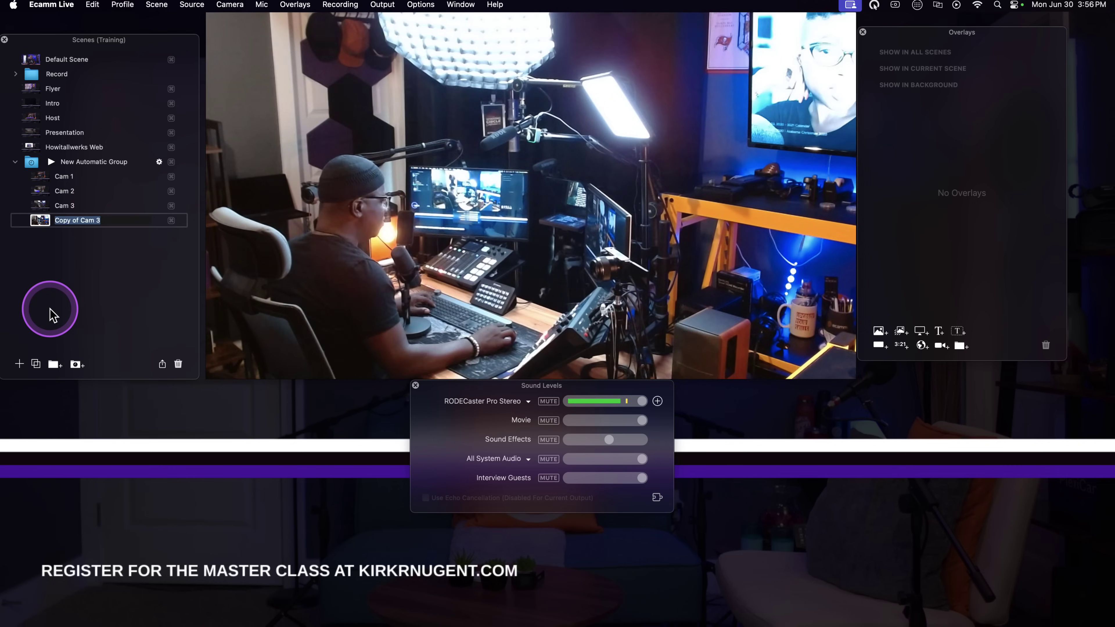
{"action": "type", "text": "Cam 4"}
{"action": "key", "text": "Return"}
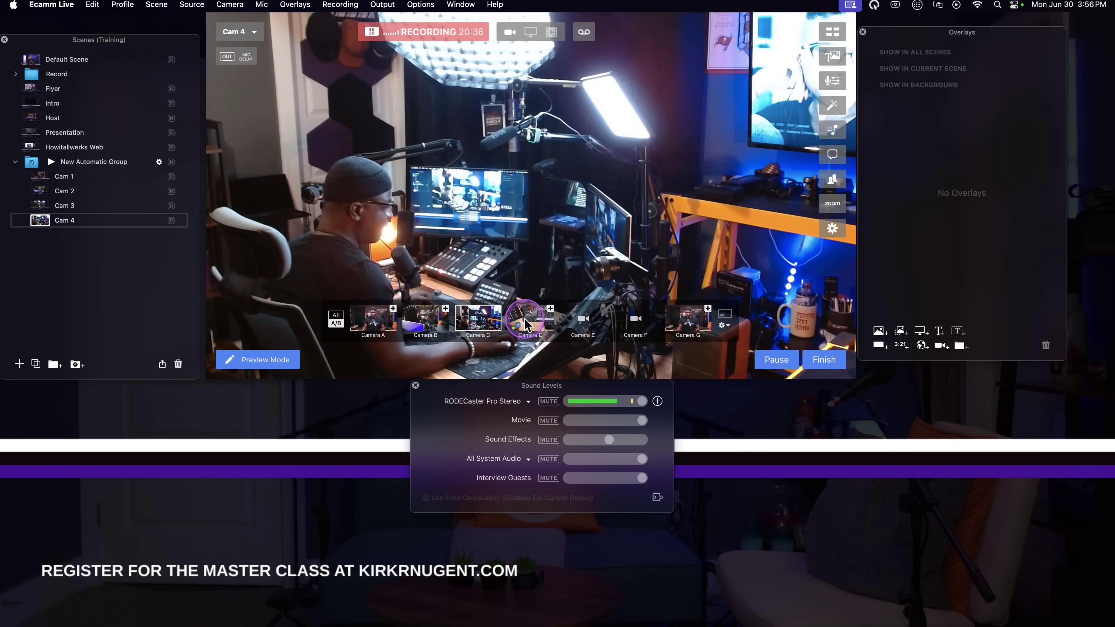
{"action": "left_click", "coordinate": [525, 320]}
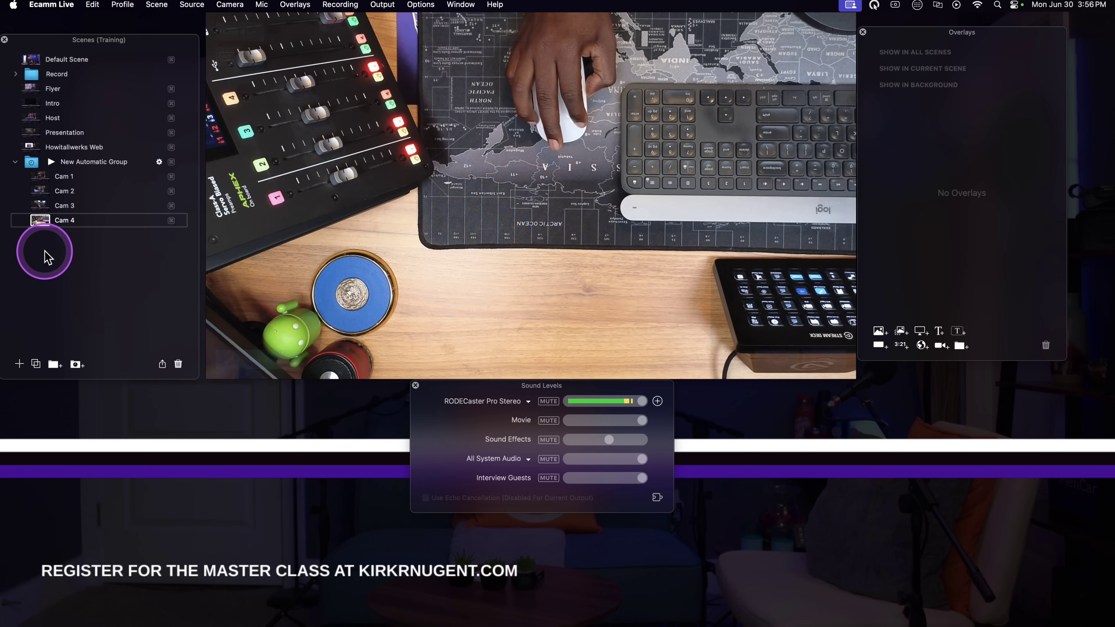
Duplicate the Cam 4 scene as "Cam 5" and switch it to Camera G
{"action": "left_click", "coordinate": [36, 364]}
{"action": "type", "text": "Cam 5"}
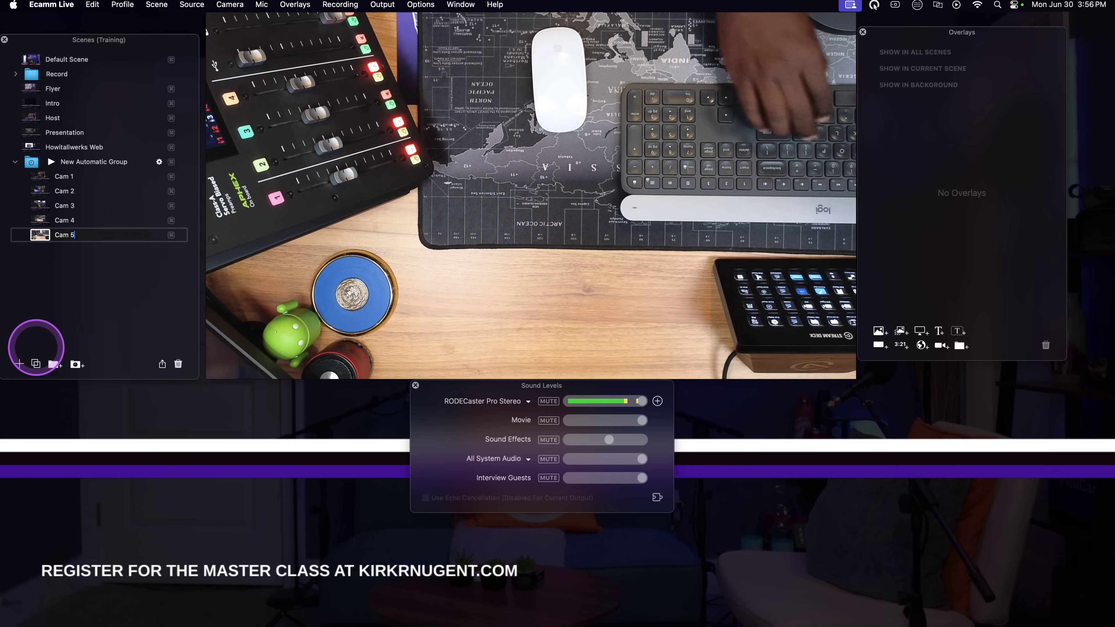
{"action": "key", "text": "Return"}
{"action": "mouse_move", "coordinate": [509, 128]}
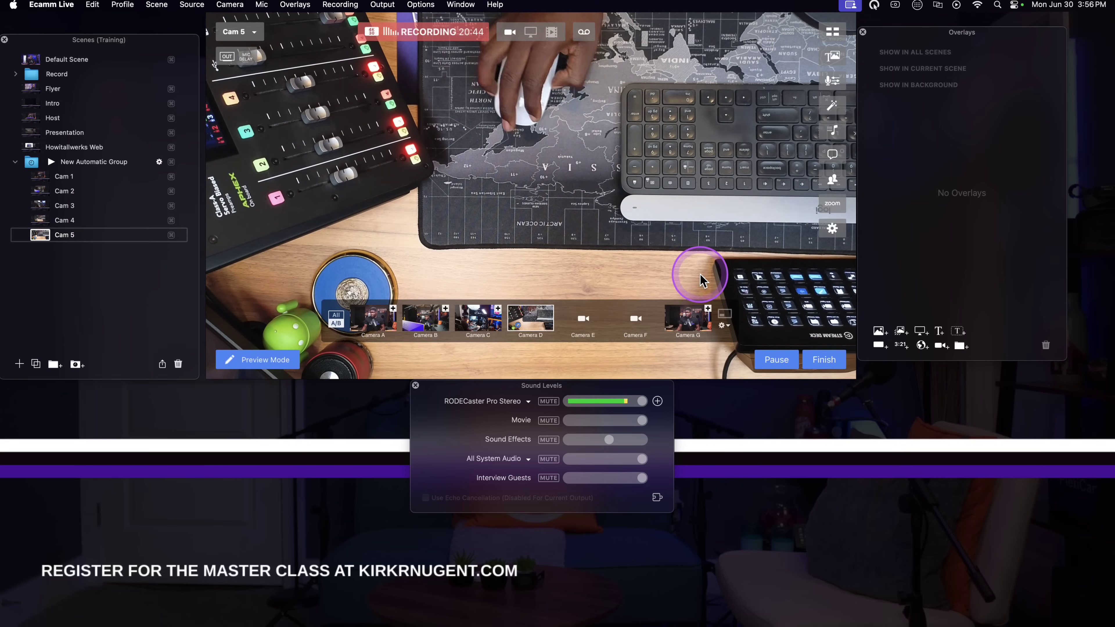
{"action": "left_click", "coordinate": [692, 325]}
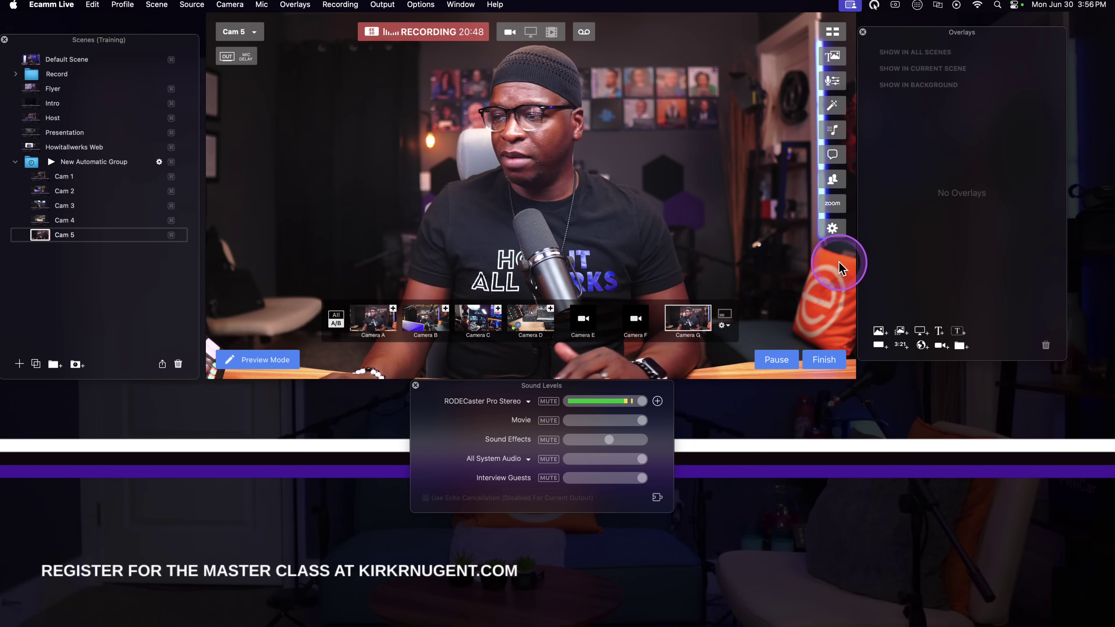
Apply the Black & White camera effect to Camera G in the Cam 5 scene
{"action": "left_click", "coordinate": [833, 109]}
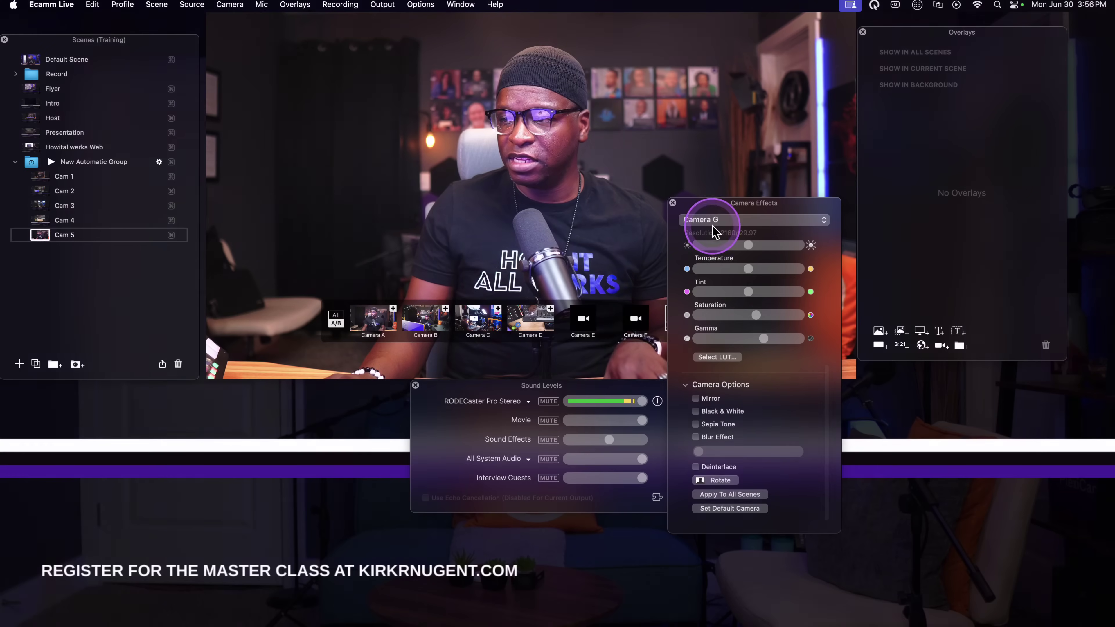
{"action": "left_click", "coordinate": [719, 412]}
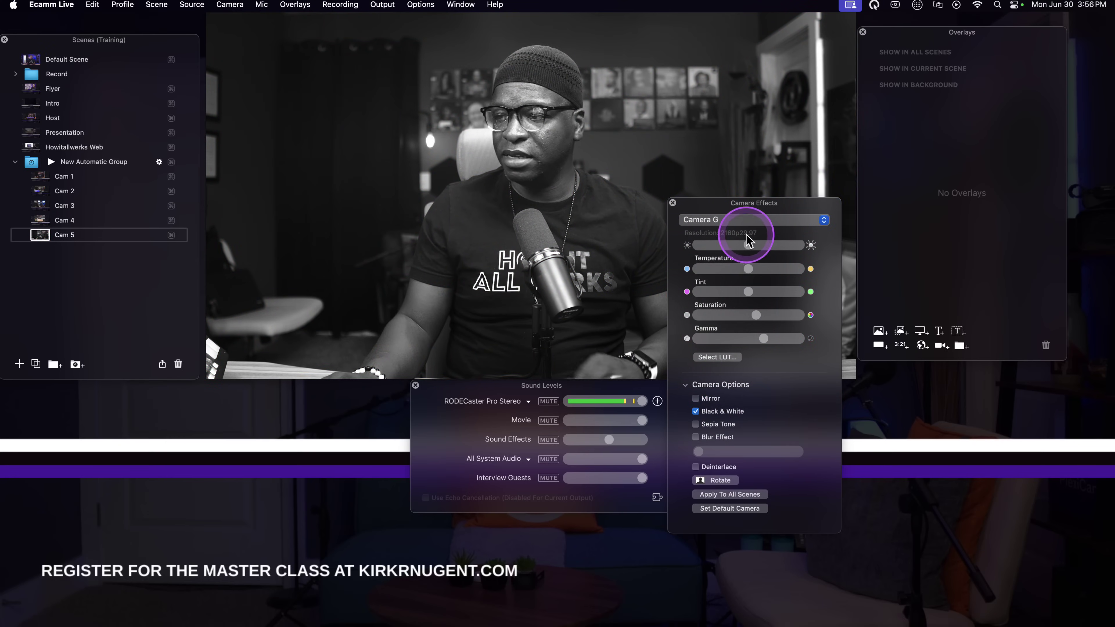
Increase Camera G's digital zoom and reposition the pan frame for a tight close-up in the Cam 5 scene
{"action": "scroll", "coordinate": [752, 253], "scroll_direction": "up", "scroll_amount": 5}
{"action": "left_click", "coordinate": [742, 336]}
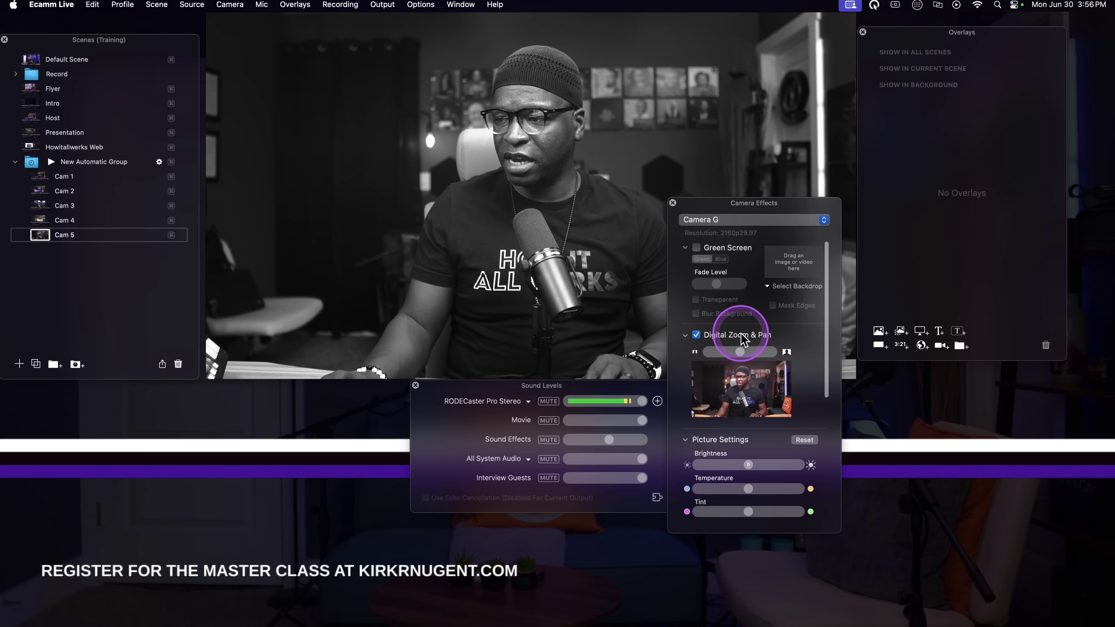
{"action": "left_click_drag", "start_coordinate": [740, 352], "coordinate": [755, 390]}
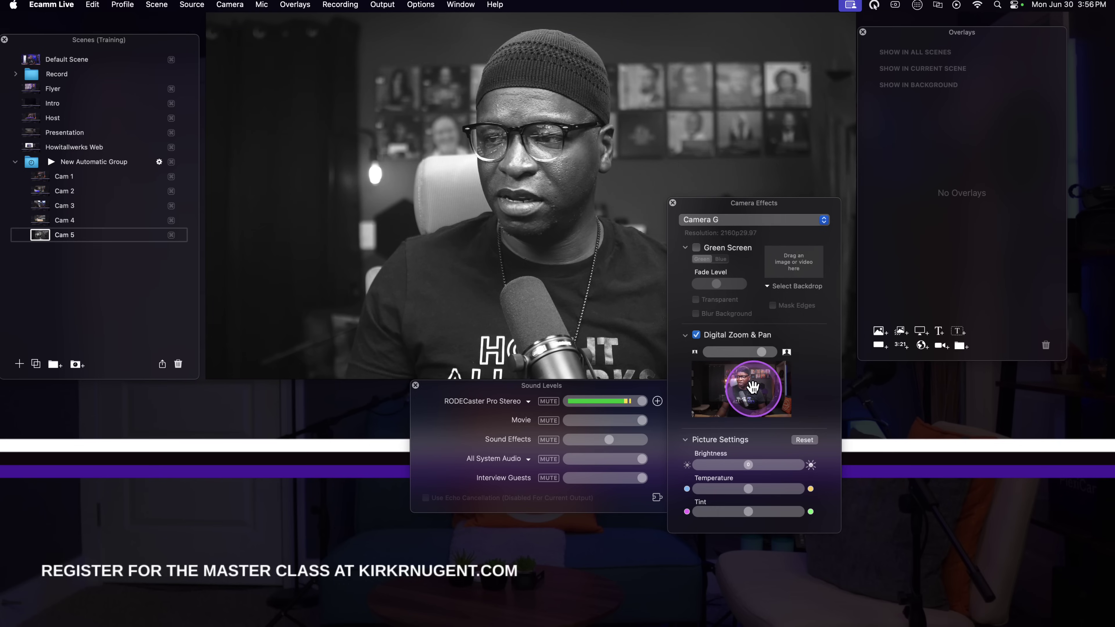
{"action": "left_click", "coordinate": [672, 203]}
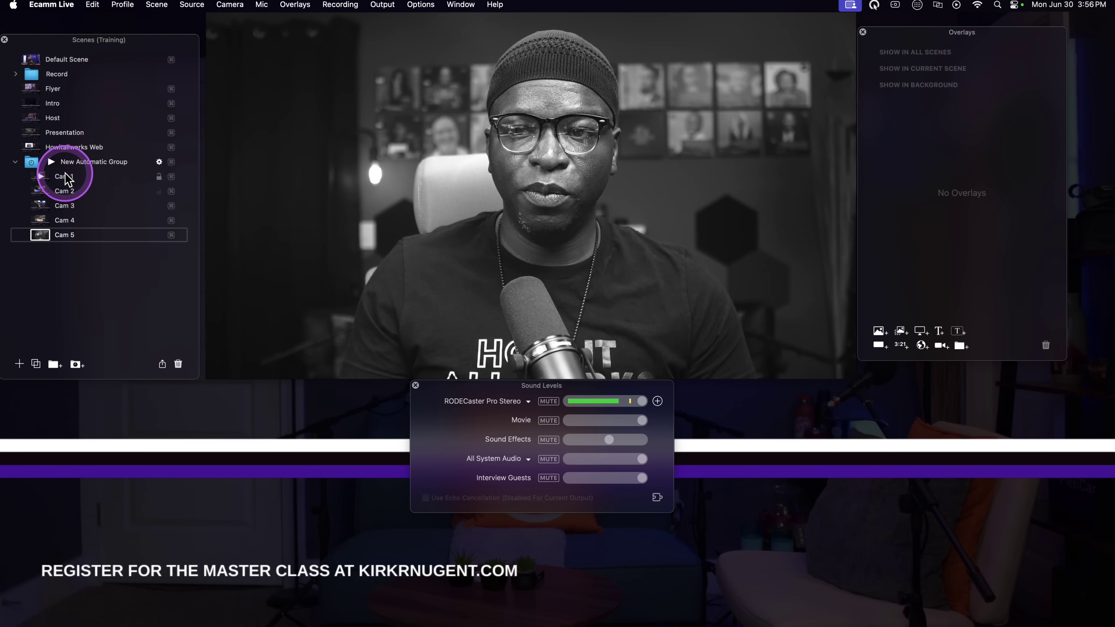
Preview the Cam 1, Cam 3 and Cam 5 scenes and play the automatic group to check its camera cycling
{"action": "left_click", "coordinate": [44, 185]}
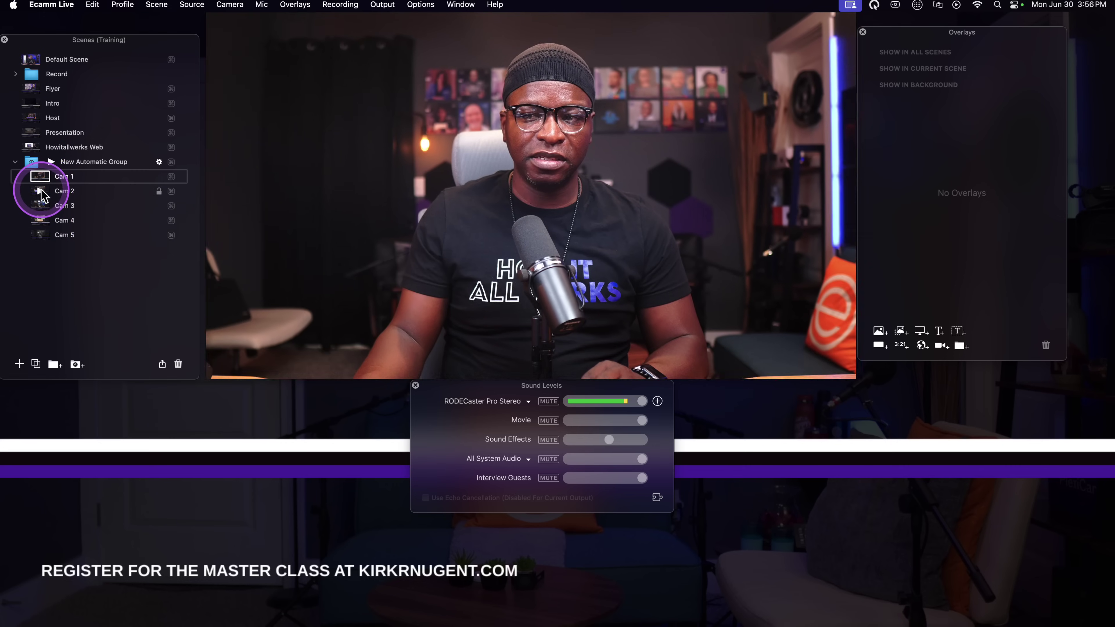
{"action": "left_click", "coordinate": [42, 205]}
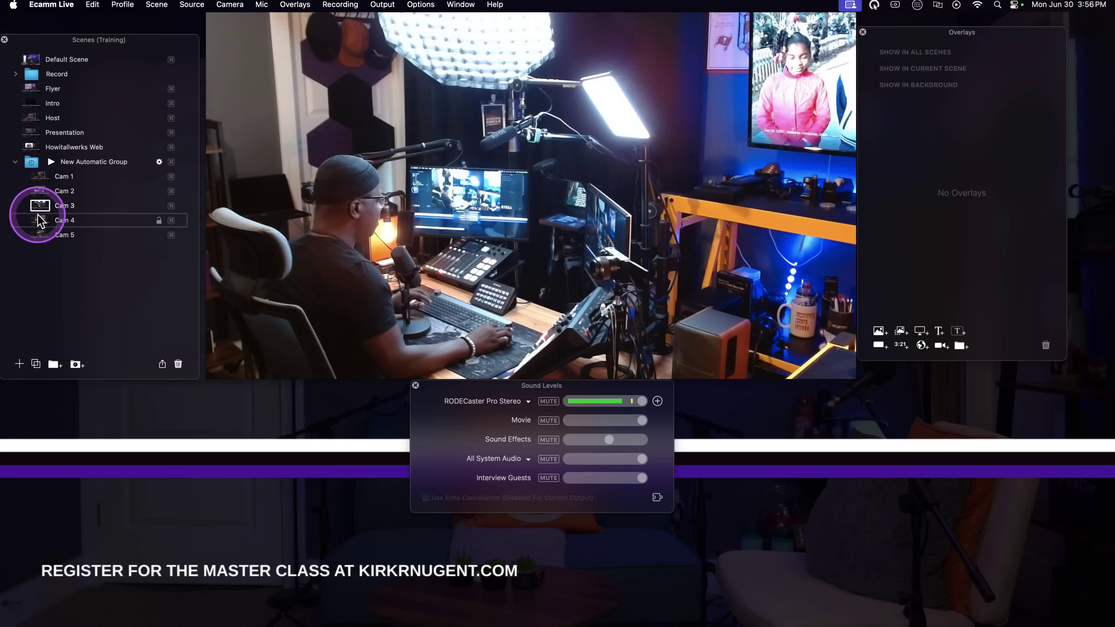
{"action": "left_click", "coordinate": [41, 235]}
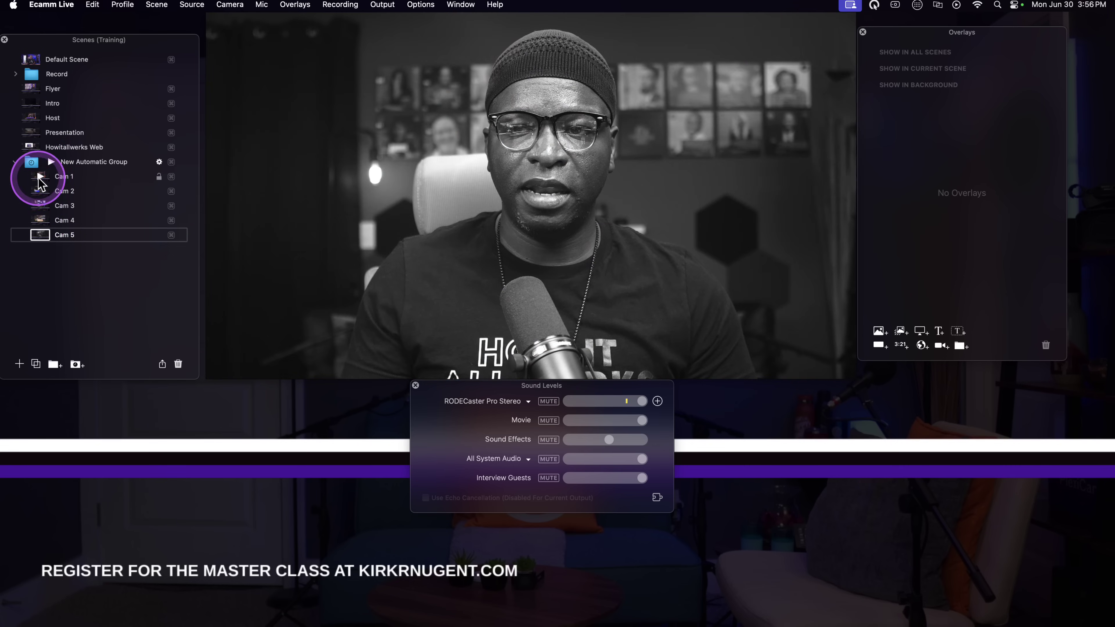
{"action": "left_click", "coordinate": [51, 162]}
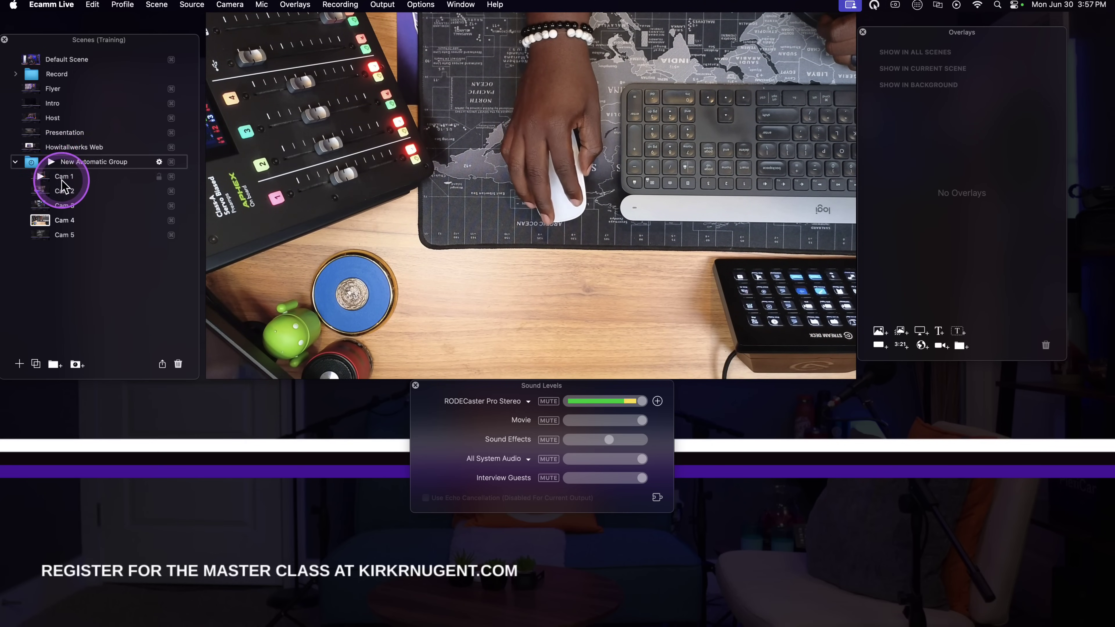
Add a circular Camera A overlay to the Cam 4 scene, scaled down and placed in the picture's lower-right corner
{"action": "mouse_move", "coordinate": [246, 259]}
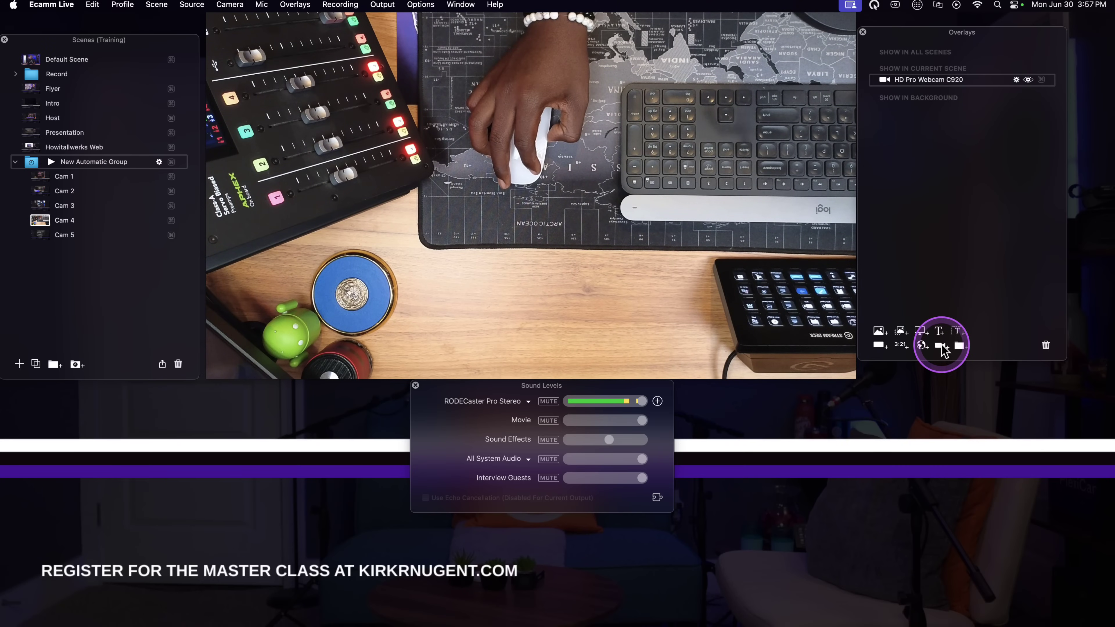
{"action": "left_click", "coordinate": [941, 347]}
{"action": "left_click", "coordinate": [312, 204]}
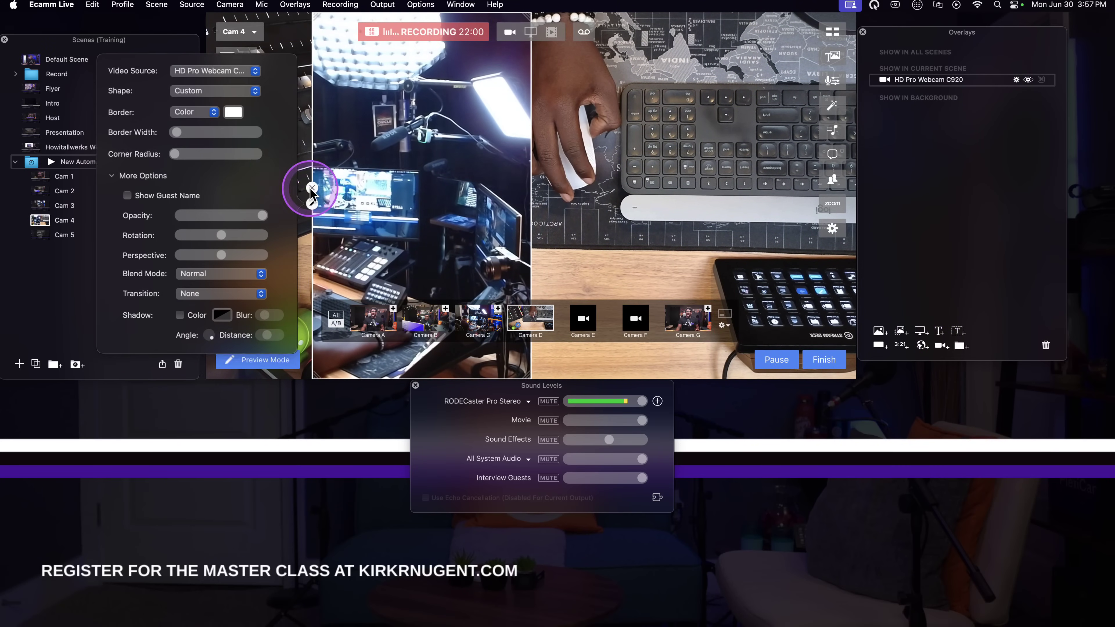
{"action": "left_click", "coordinate": [248, 70]}
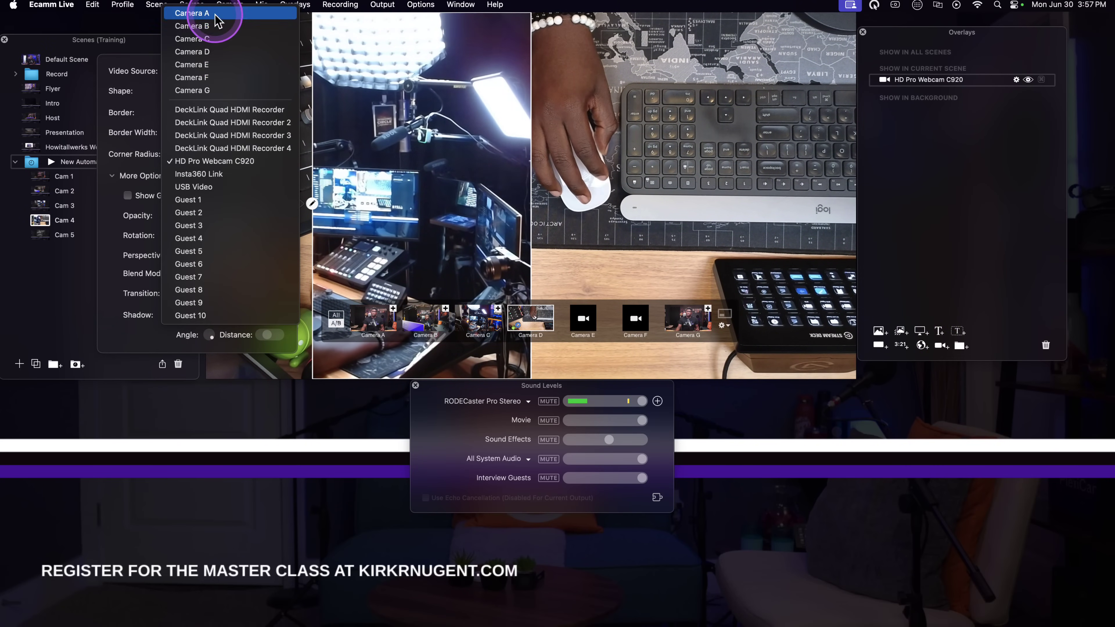
{"action": "left_click", "coordinate": [217, 21]}
{"action": "left_click", "coordinate": [207, 91]}
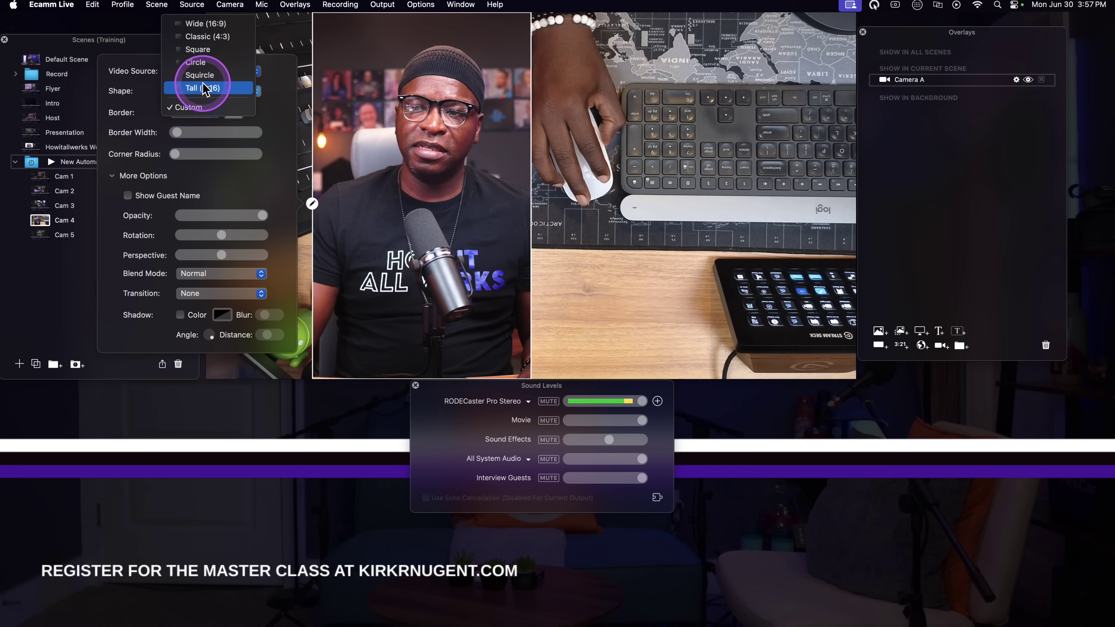
{"action": "left_click", "coordinate": [211, 66]}
{"action": "left_click", "coordinate": [428, 176]}
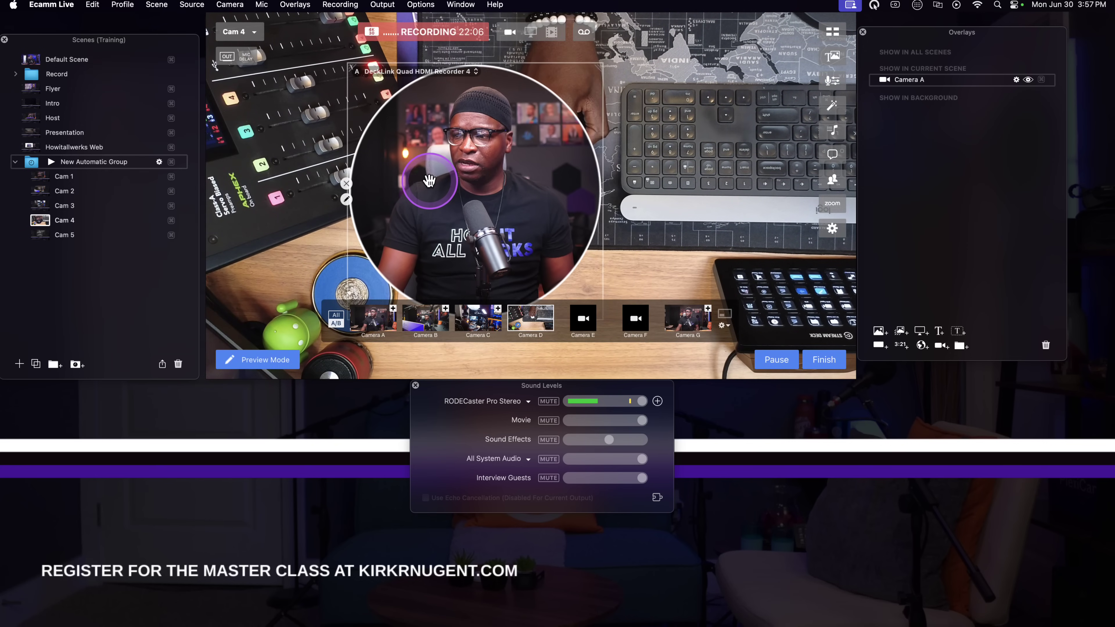
{"action": "left_click_drag", "start_coordinate": [445, 177], "coordinate": [754, 284]}
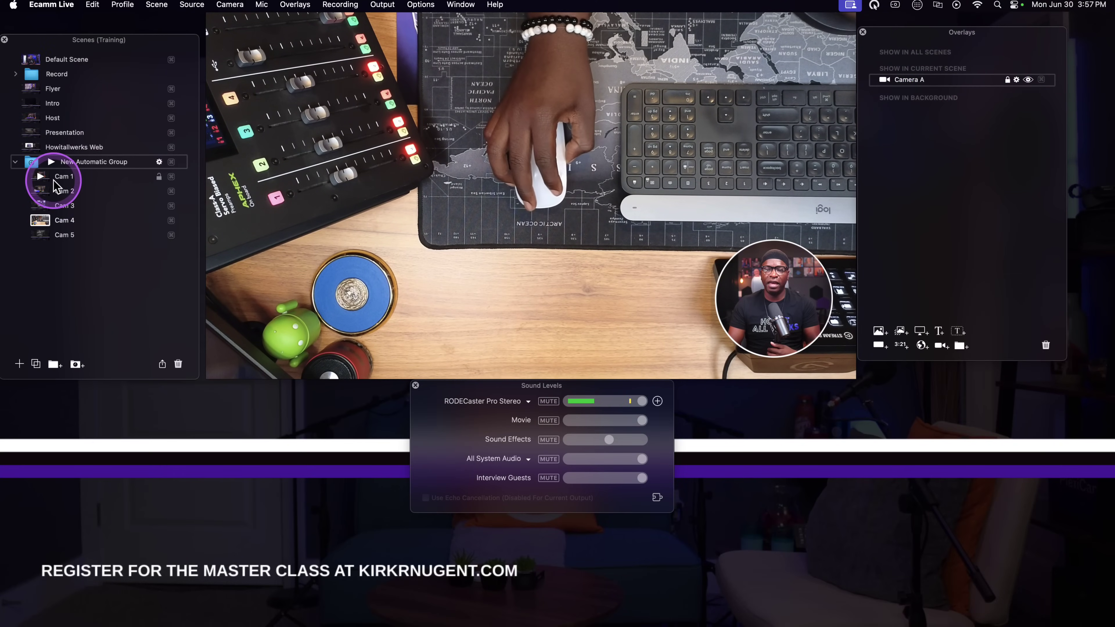
Copy the circular Camera A overlay from Cam 4 into the Cam 3, Cam 5 and Cam 2 scenes and start the automatic group
{"action": "left_click", "coordinate": [41, 204]}
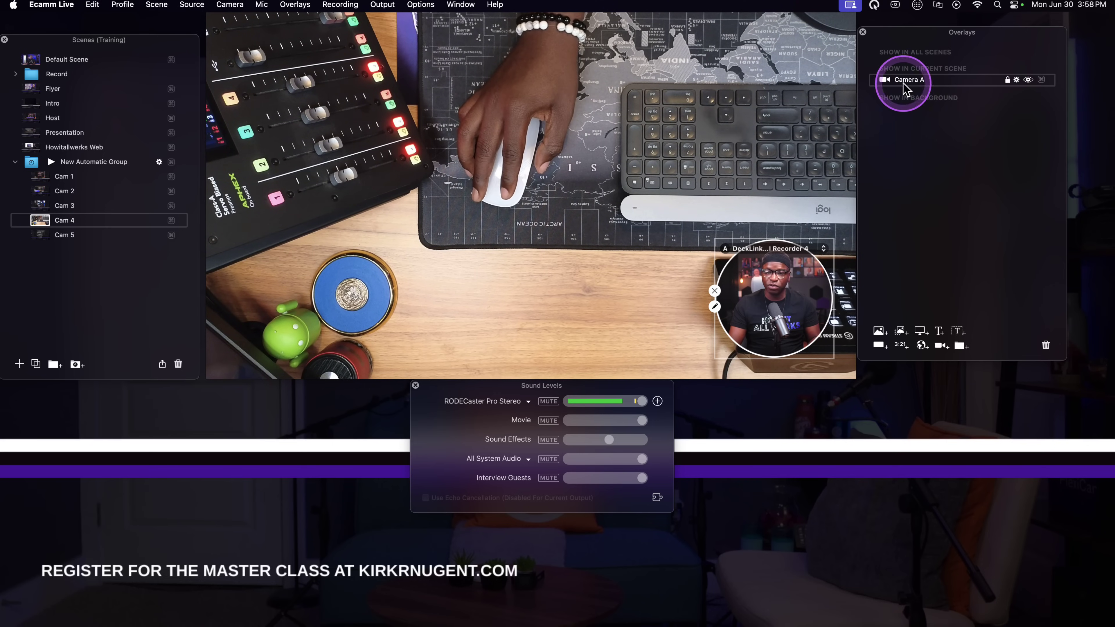
{"action": "left_click", "coordinate": [39, 207]}
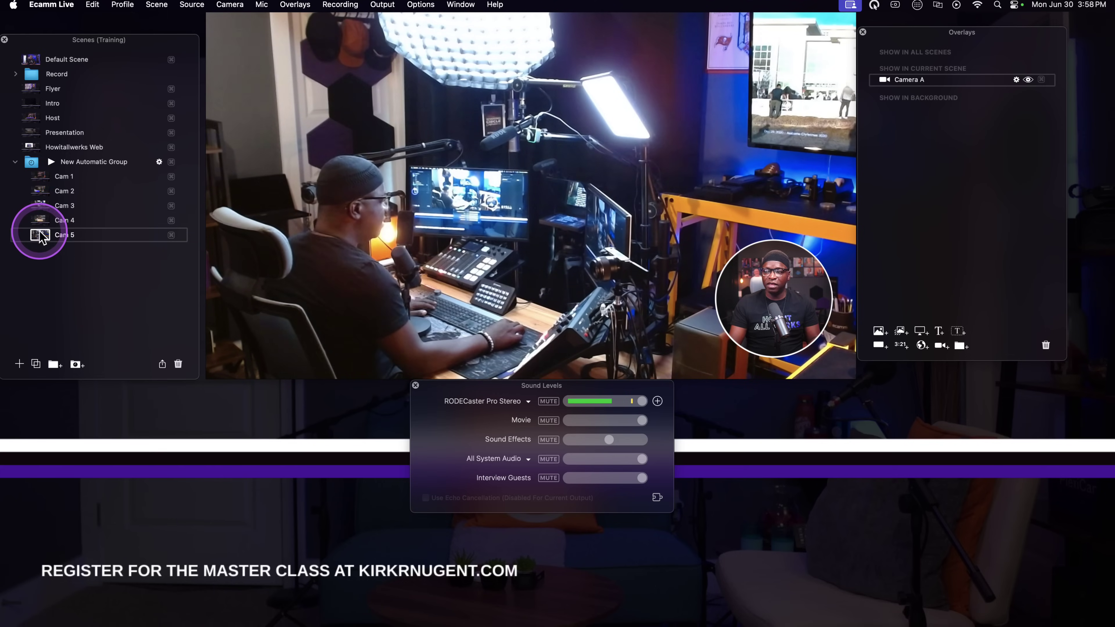
{"action": "left_click", "coordinate": [45, 205]}
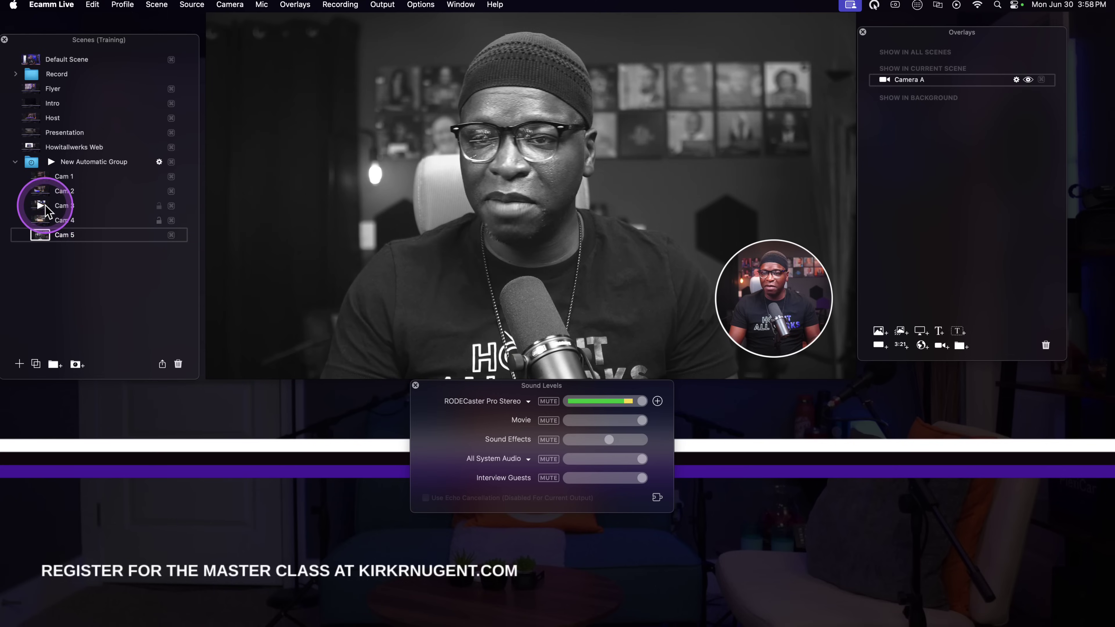
{"action": "left_click", "coordinate": [40, 192]}
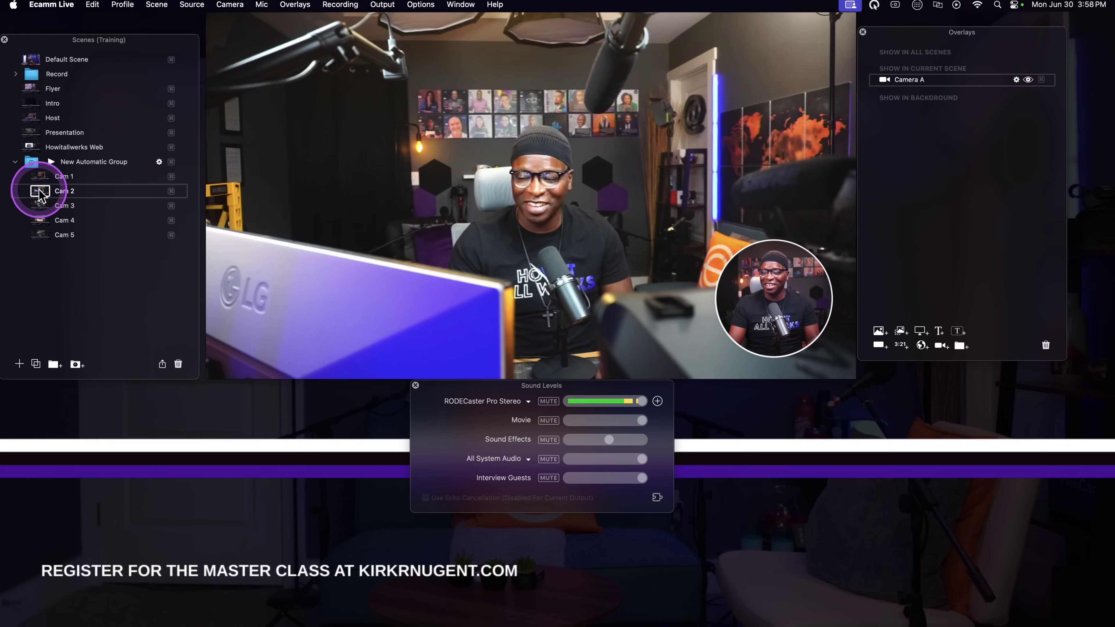
{"action": "left_click", "coordinate": [51, 161]}
{"action": "mouse_move", "coordinate": [297, 166]}
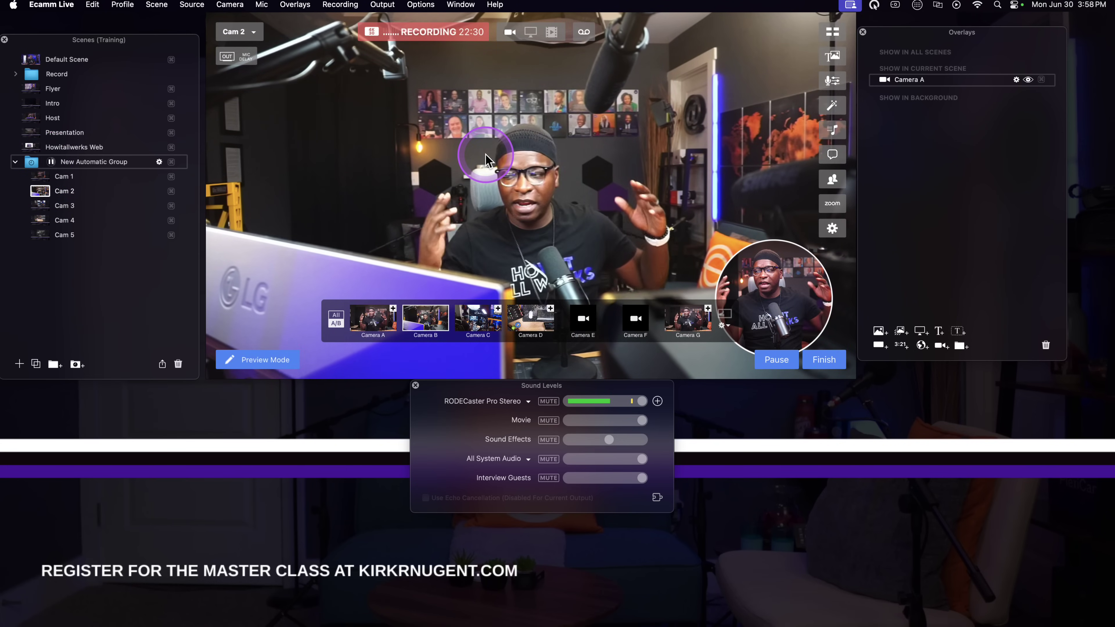